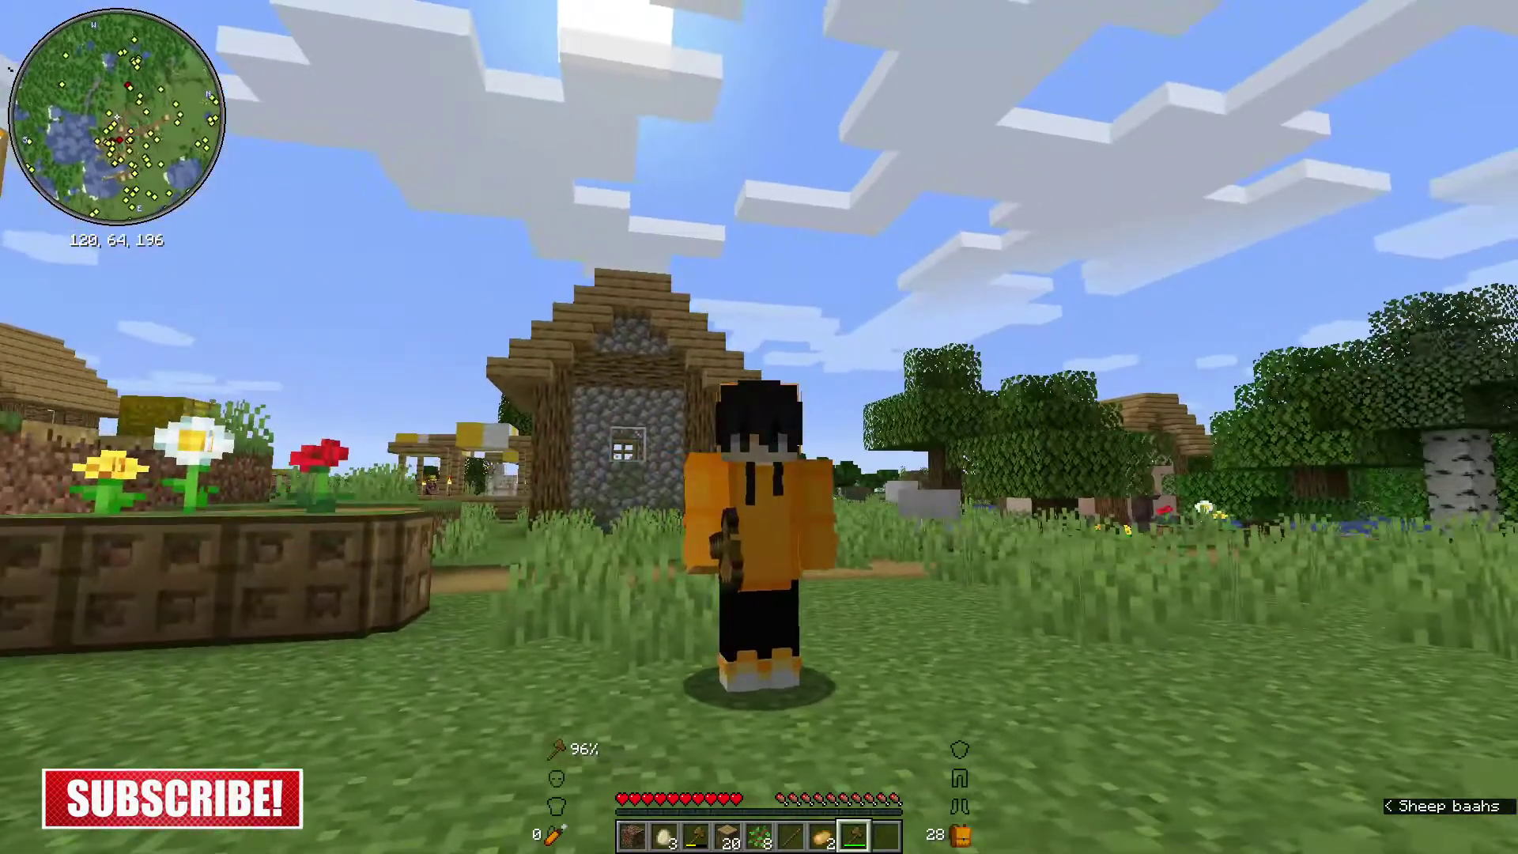
Preview the enlarged minimap while moving around the village meadow, and return it to its normal size.
key("w")
key("w")
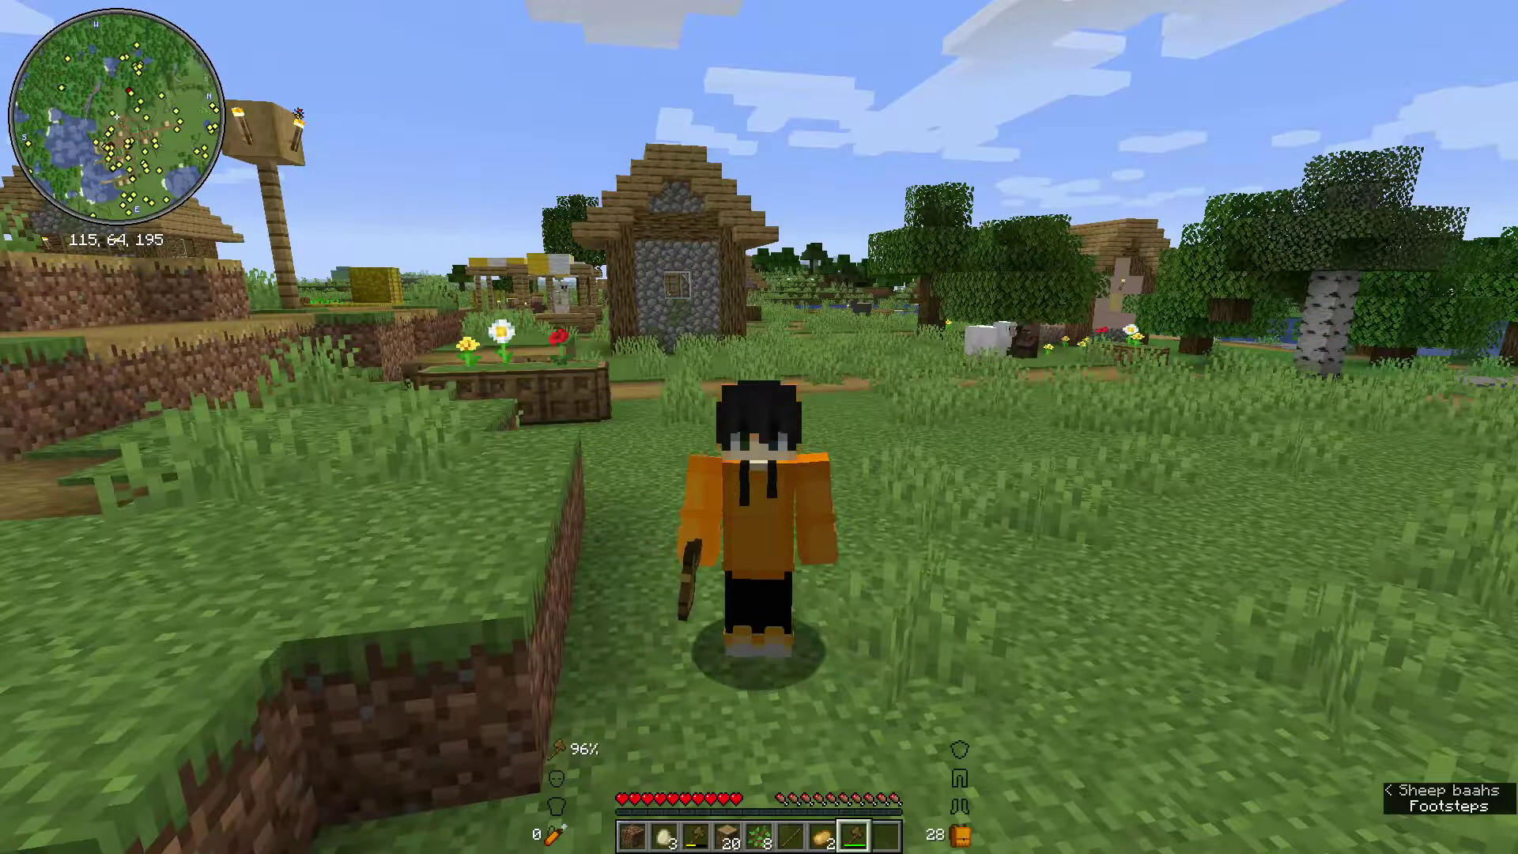
key("z")
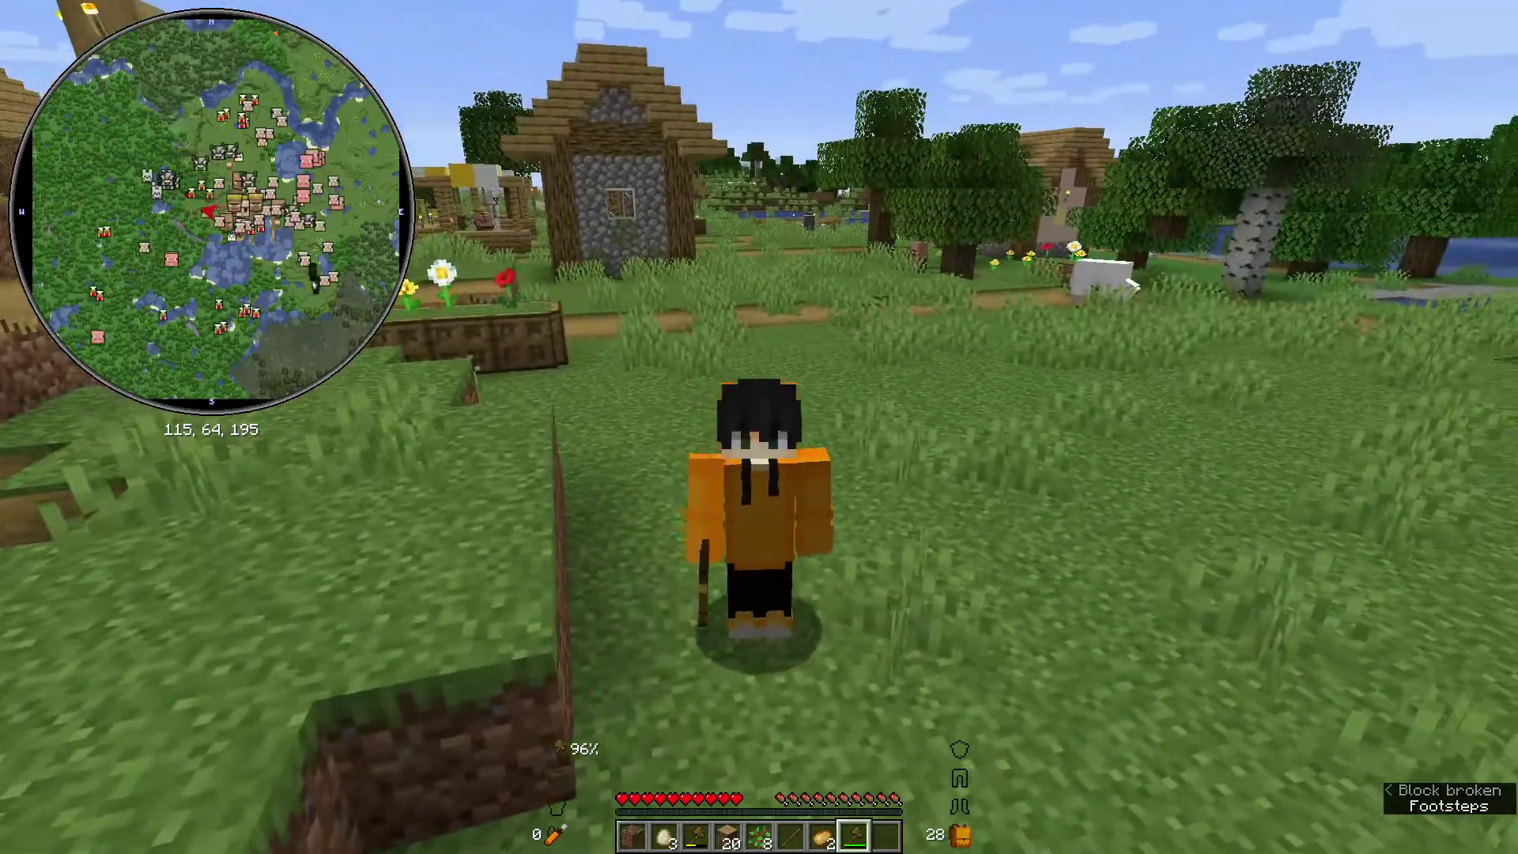
key("w")
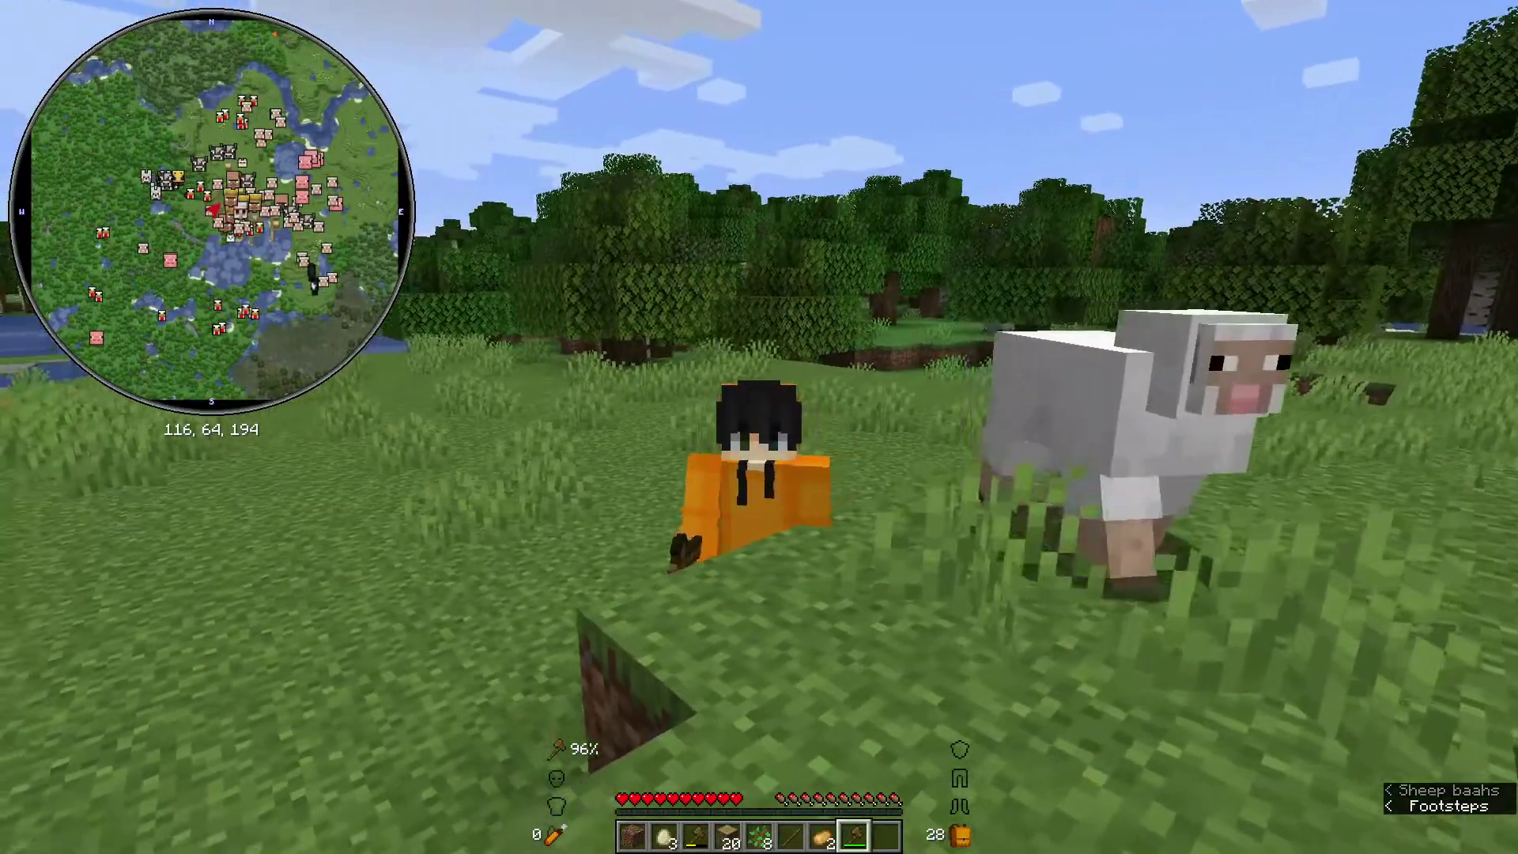
key("z")
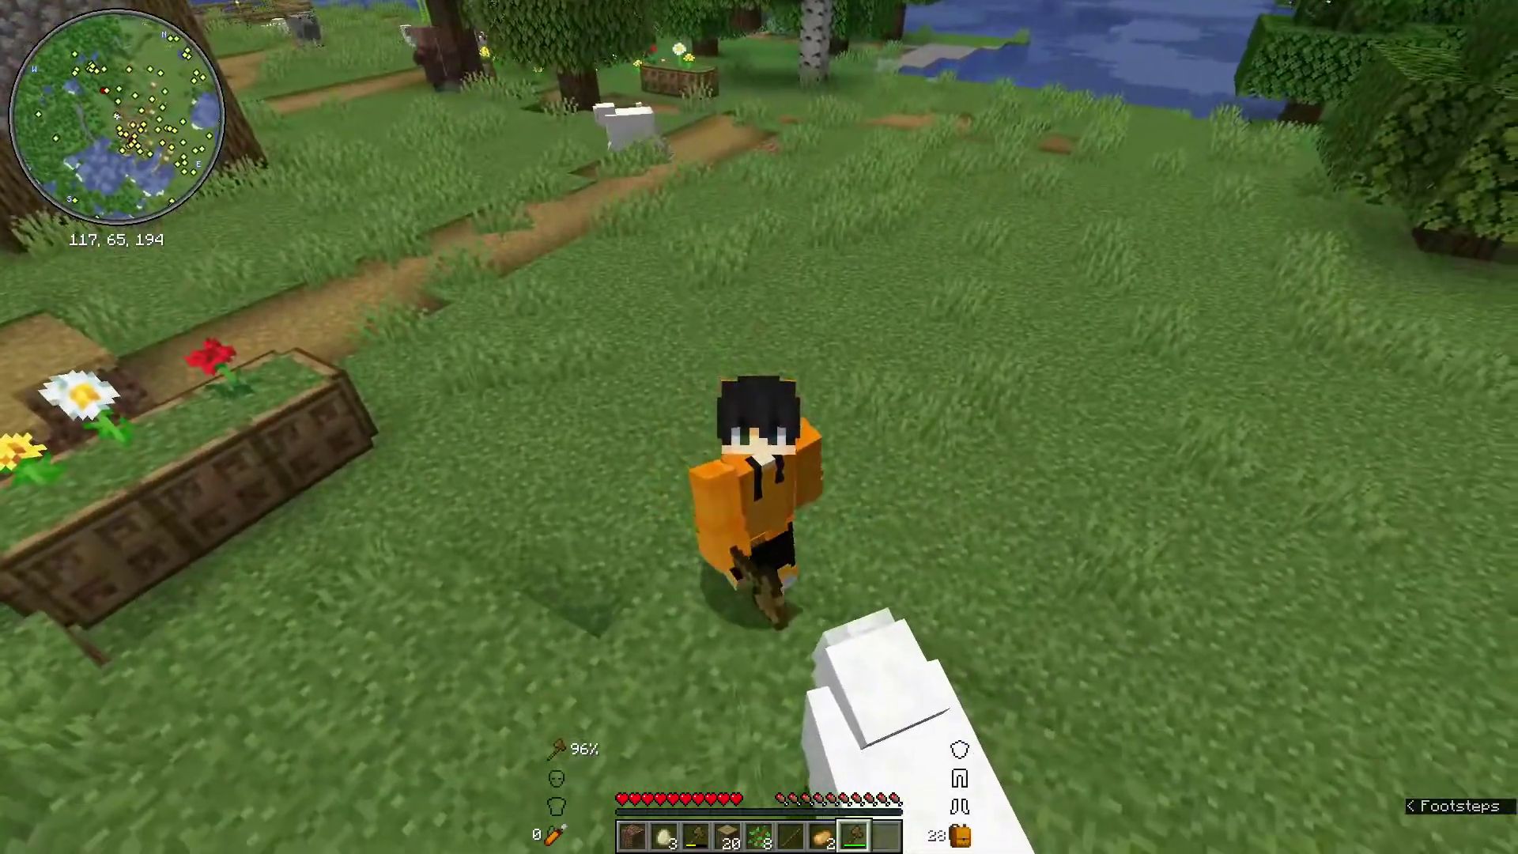
Switch to first-person view and chop logs from the trunk of the tree beside the village path with the wooden axe.
key("F5")
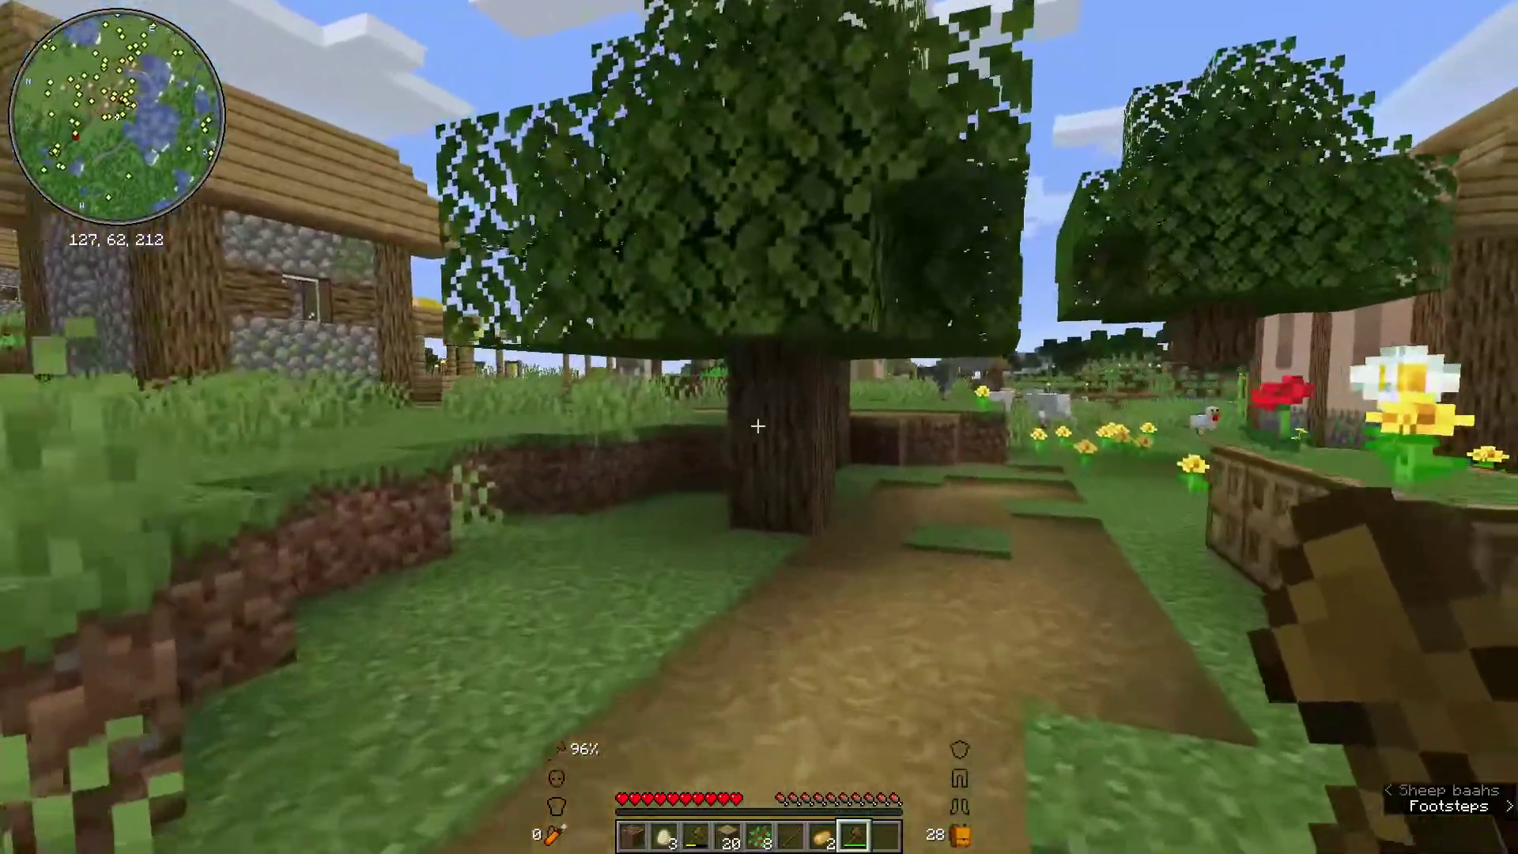
key("w")
left_click(757, 427)
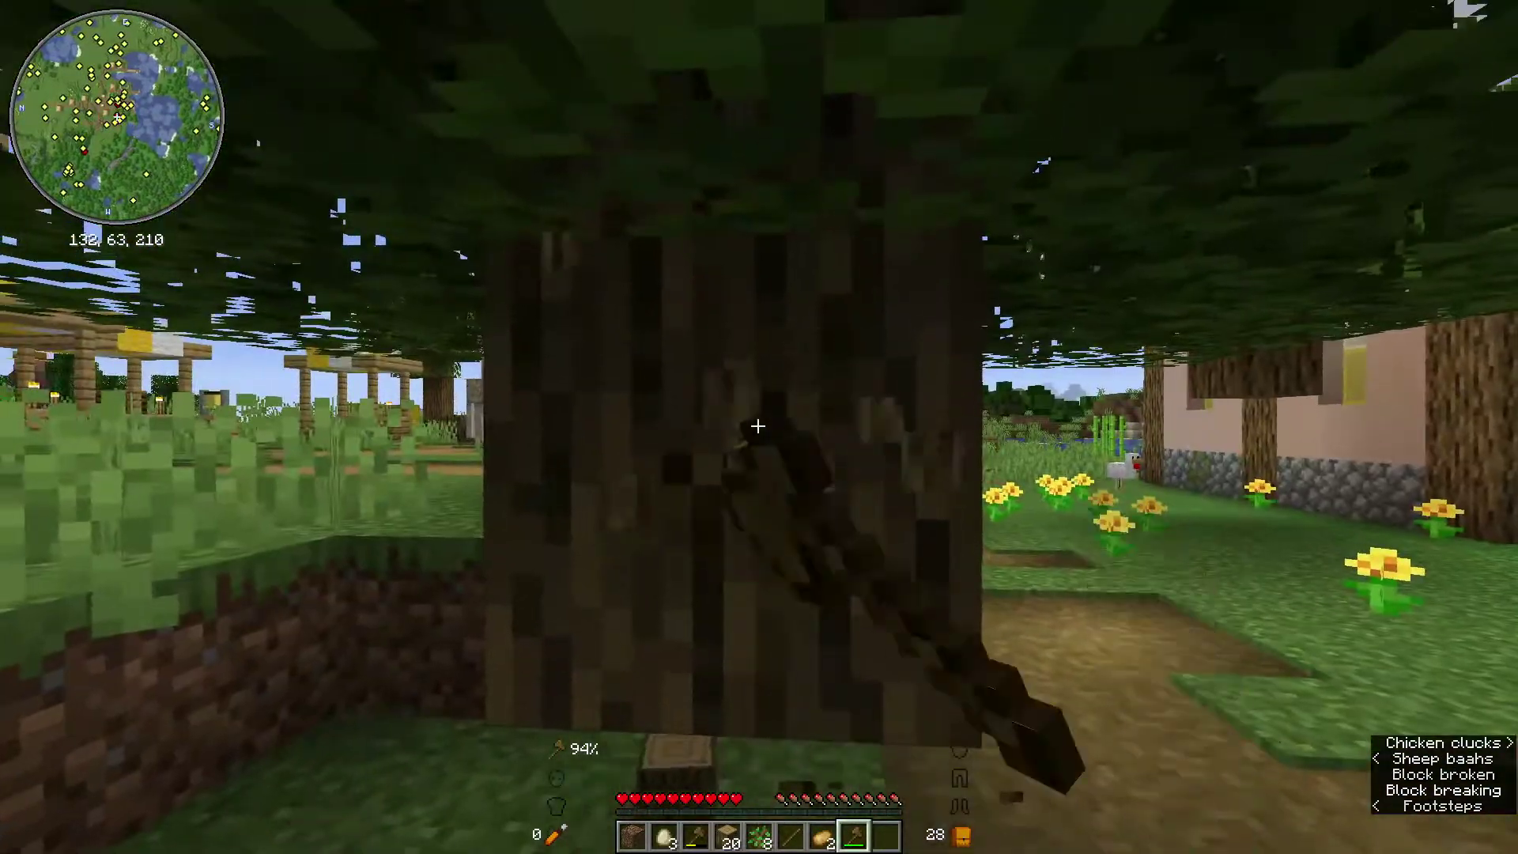
left_click(757, 426)
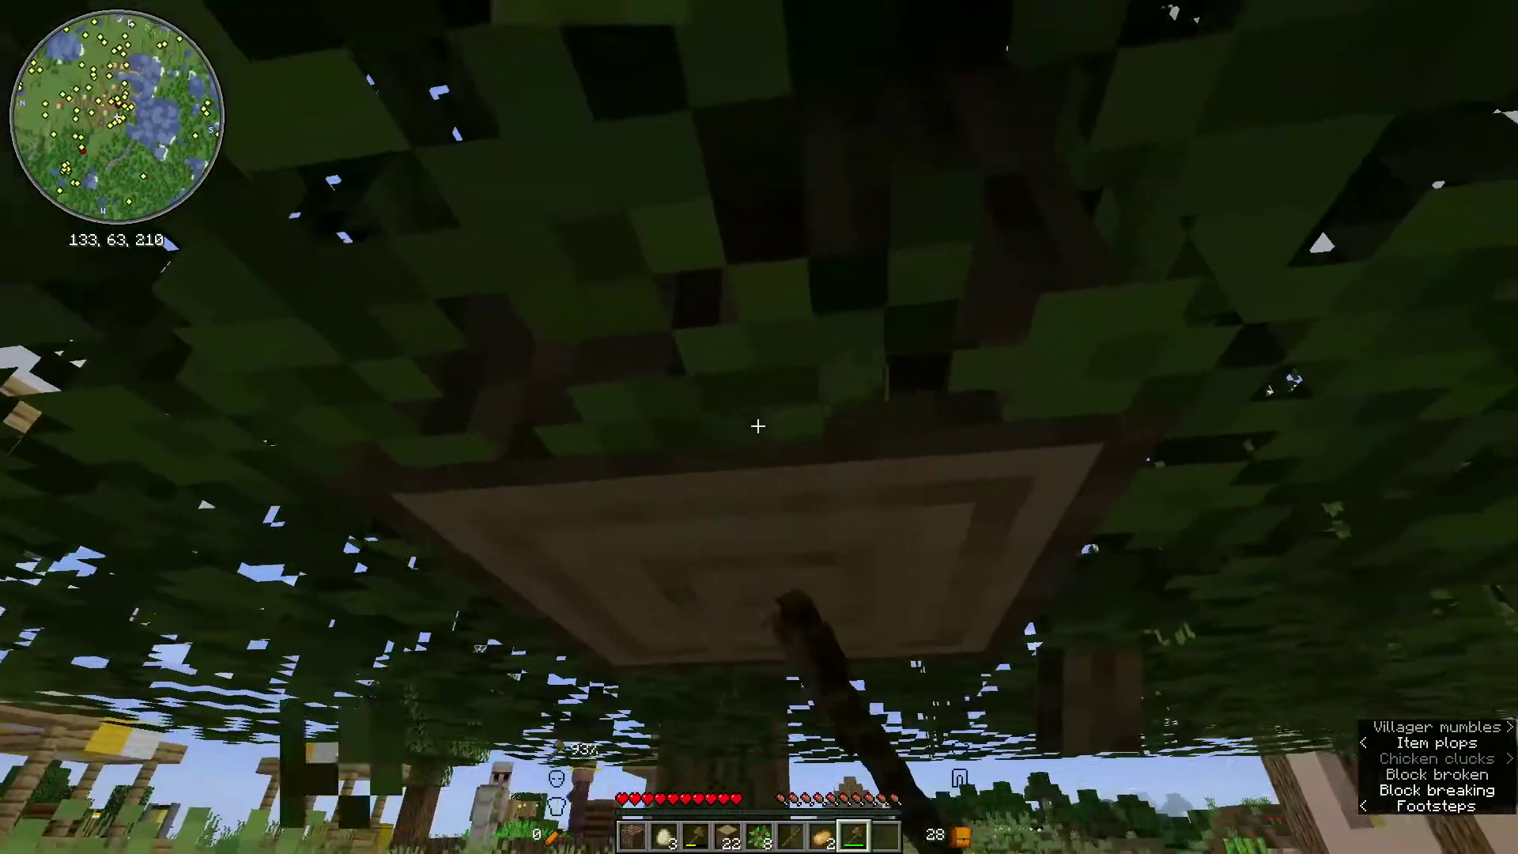
left_click(757, 426)
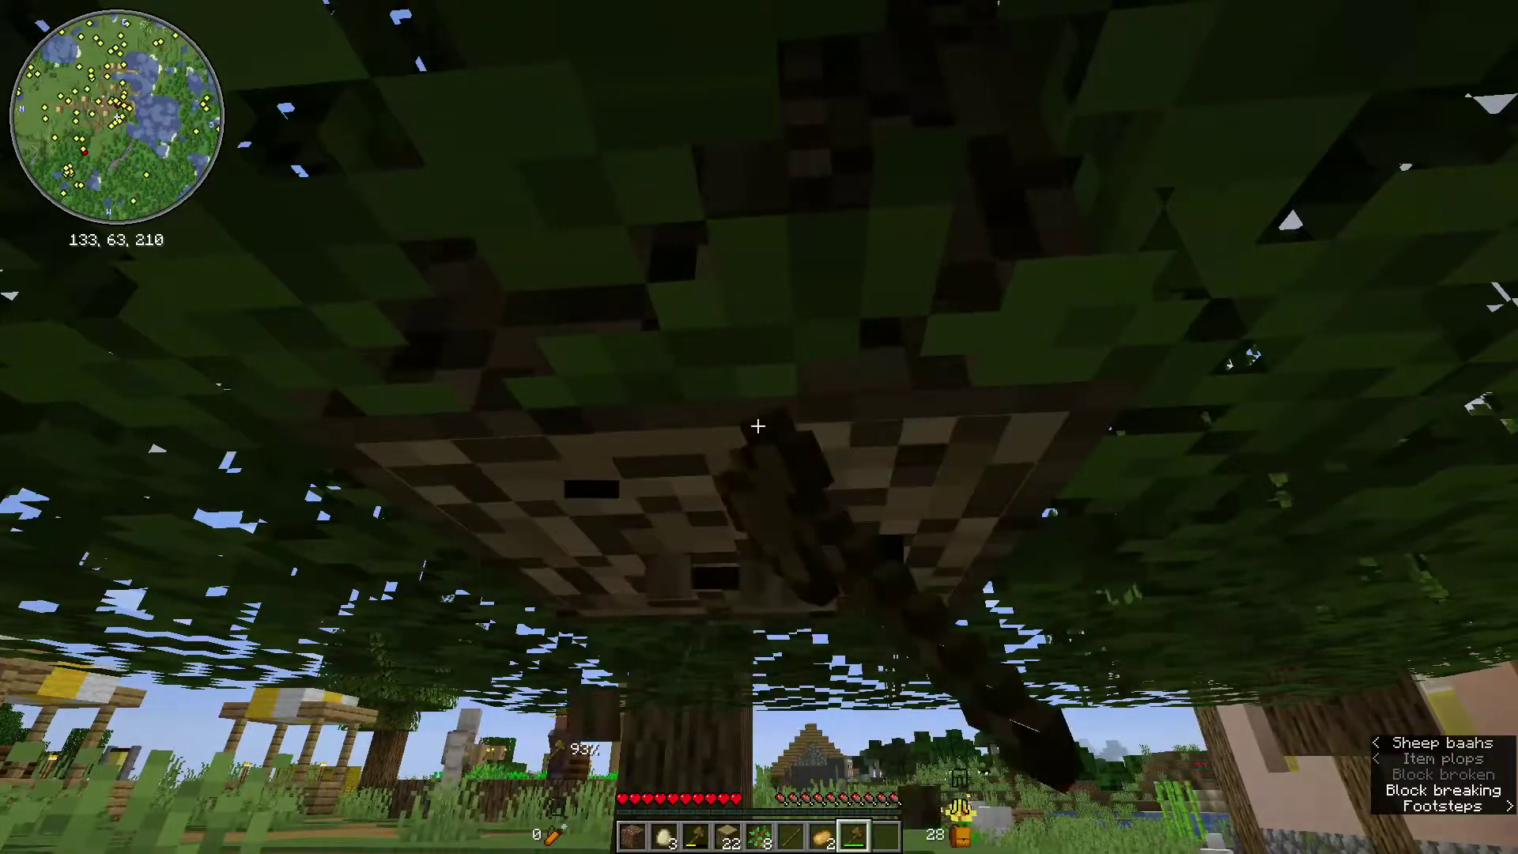
left_click(758, 426)
Walk past the market stalls to the raised crop bed on the slope and harvest a carrot from it.
key("w")
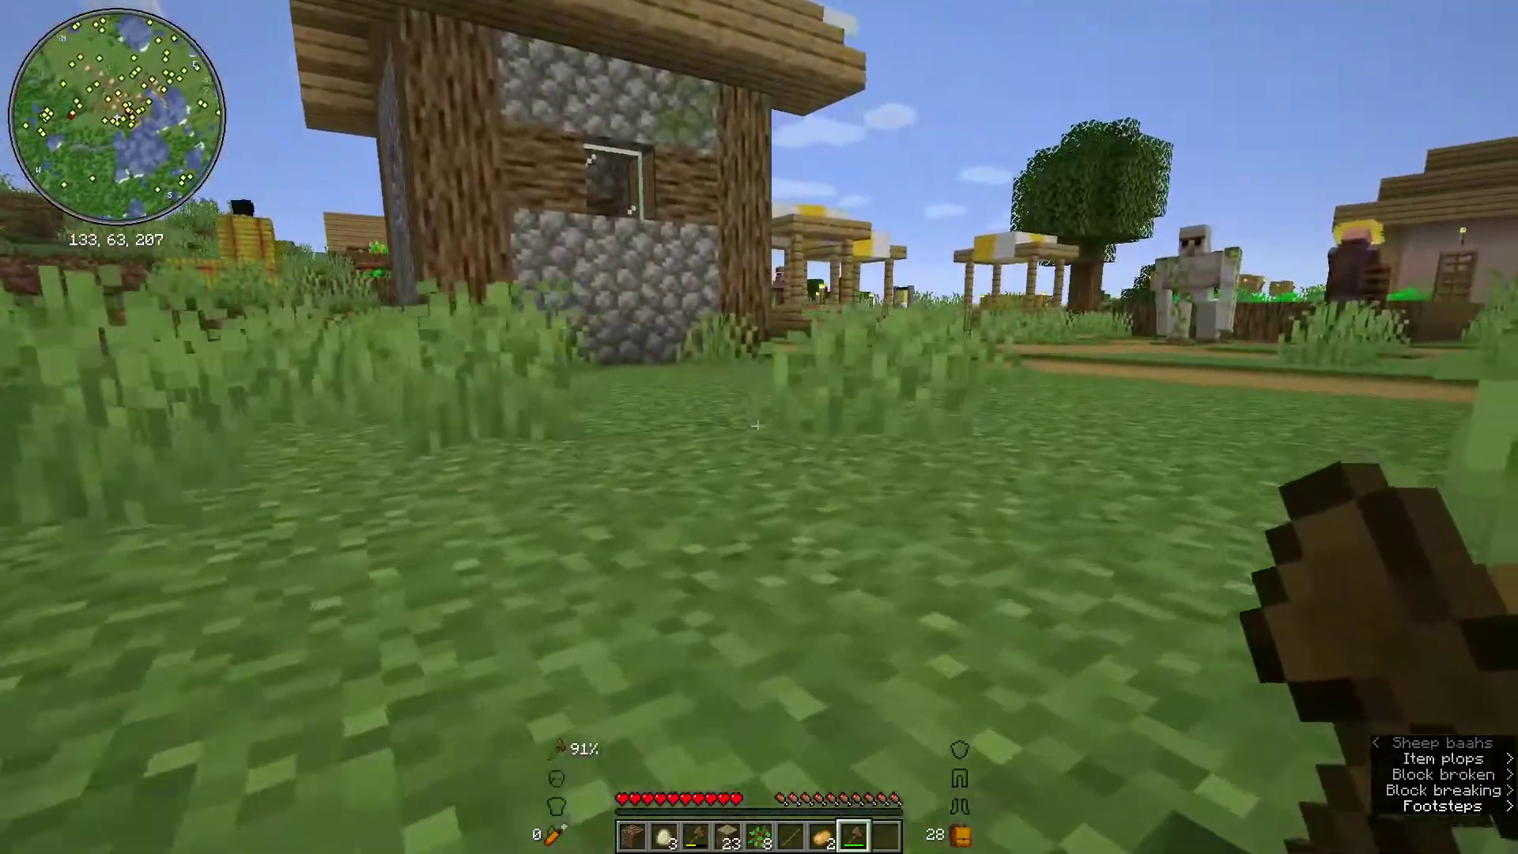
key("w")
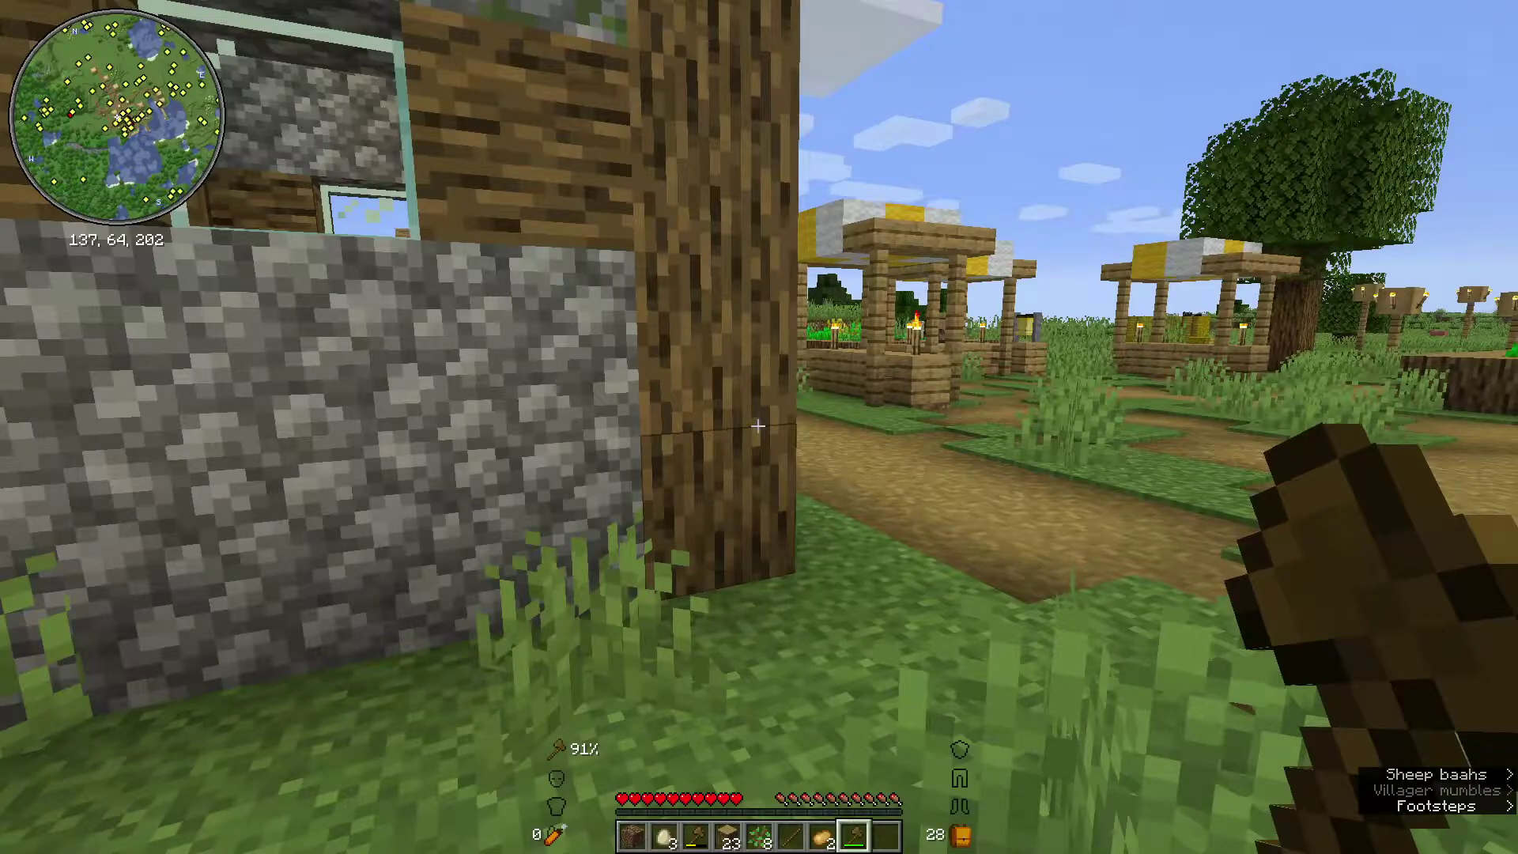
key("w")
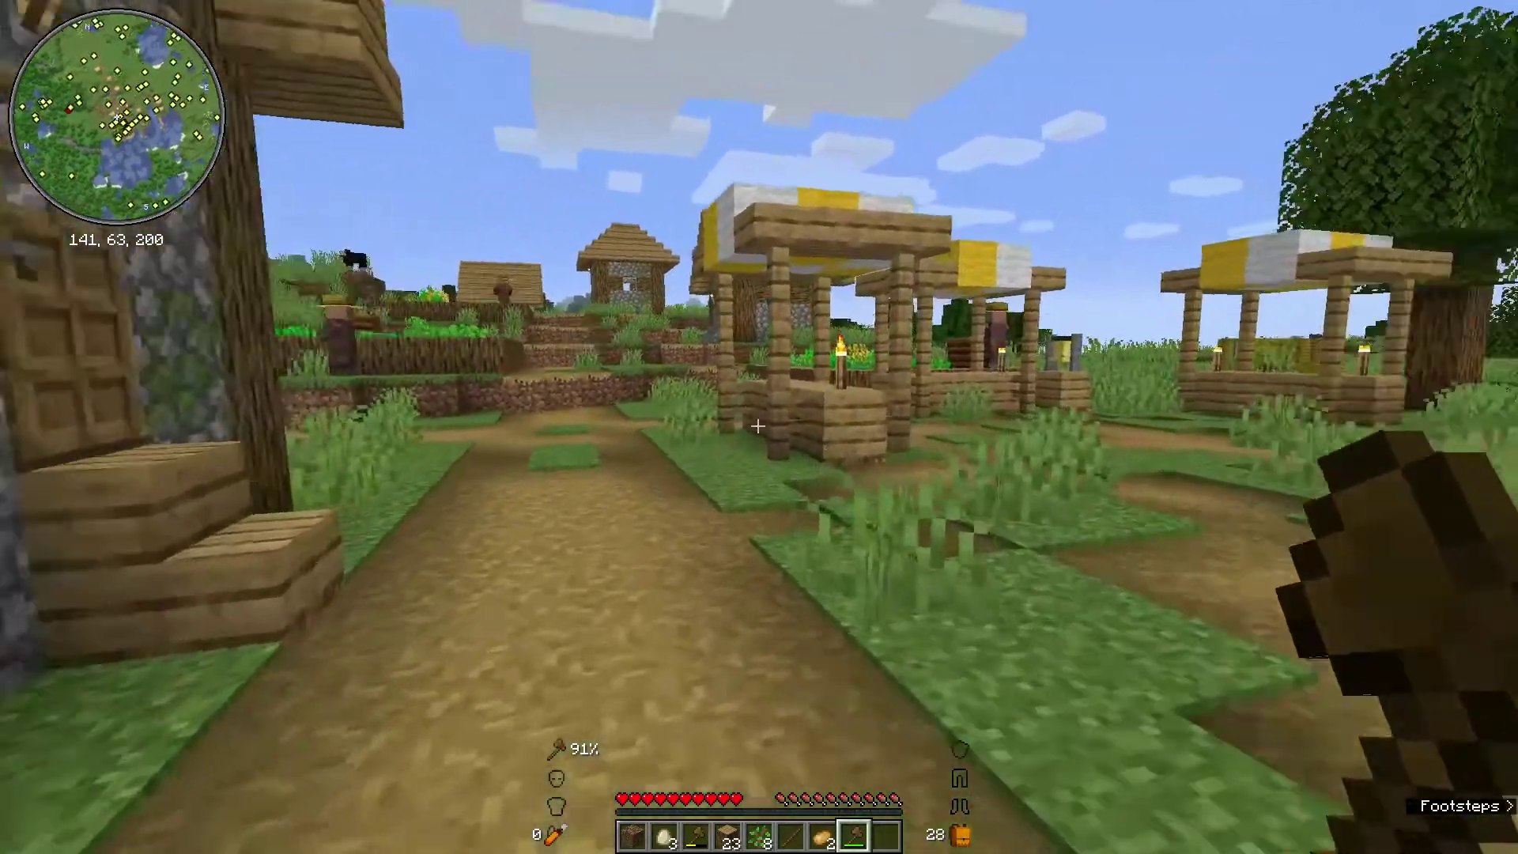
key("w")
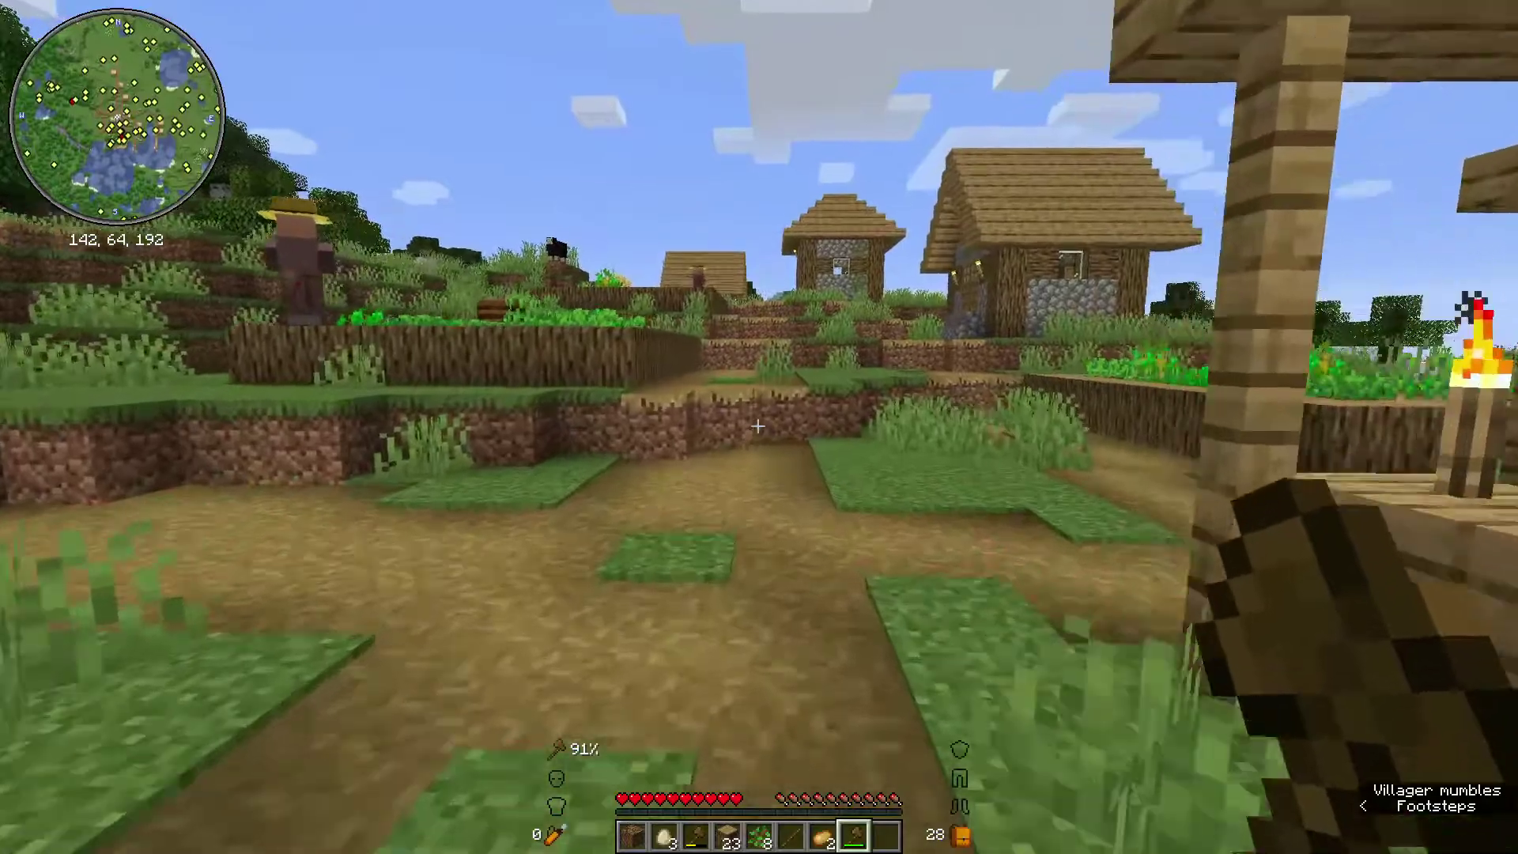
key("w")
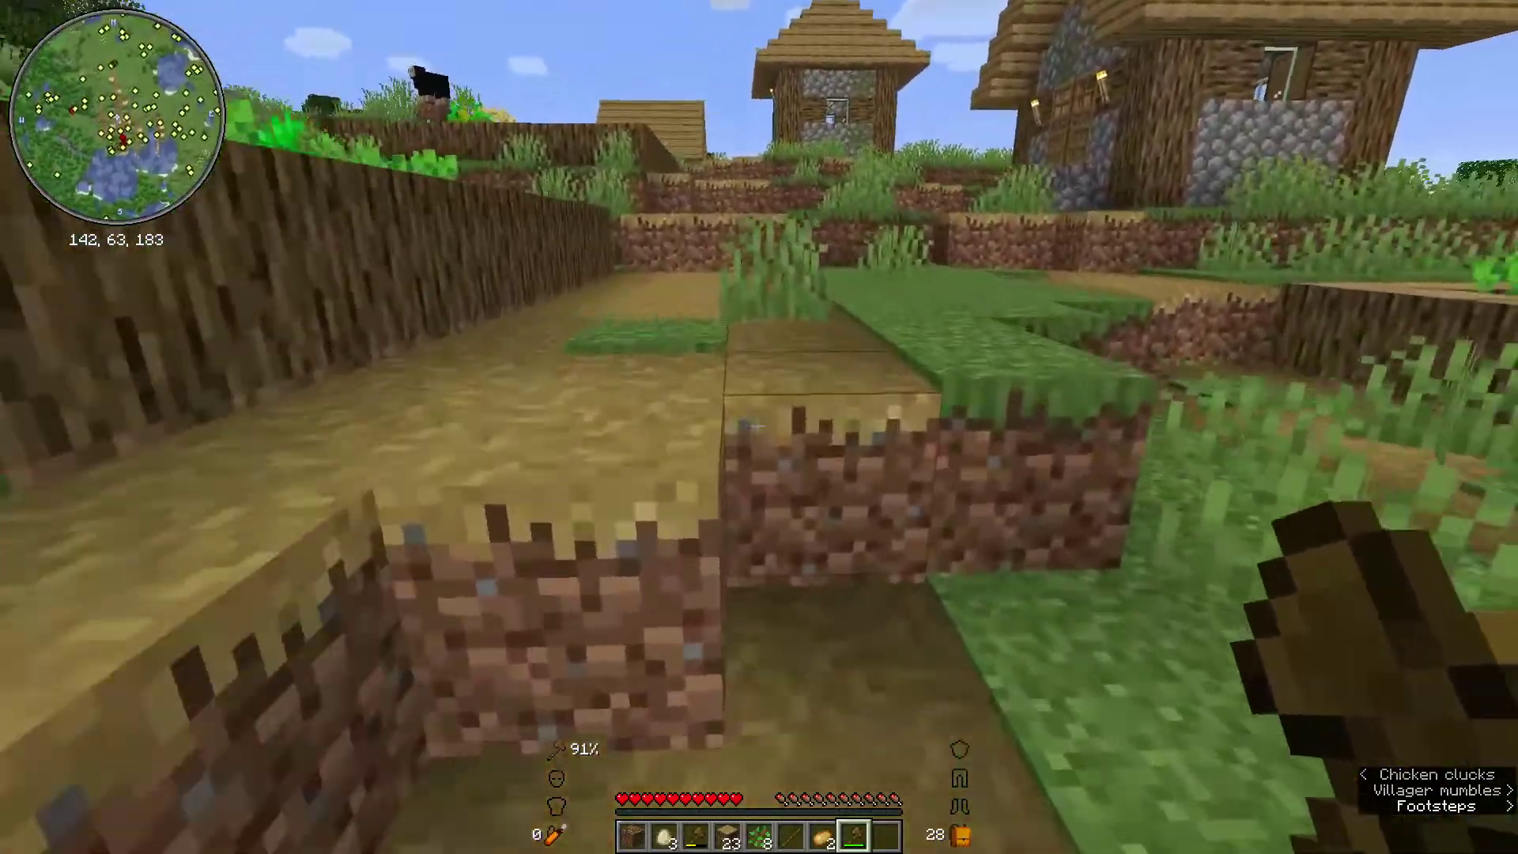
key("w")
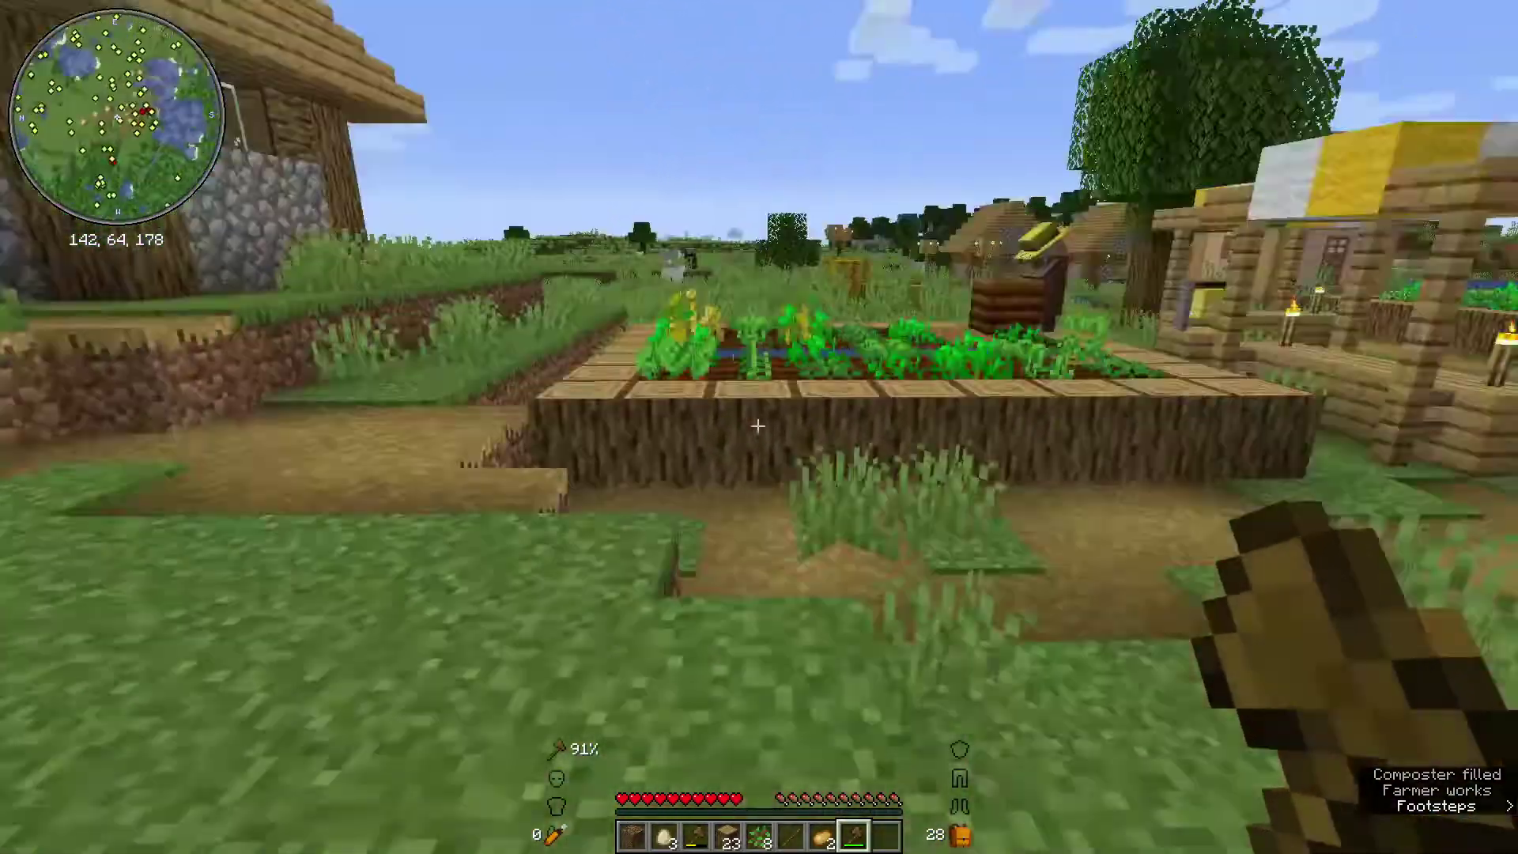
key("w")
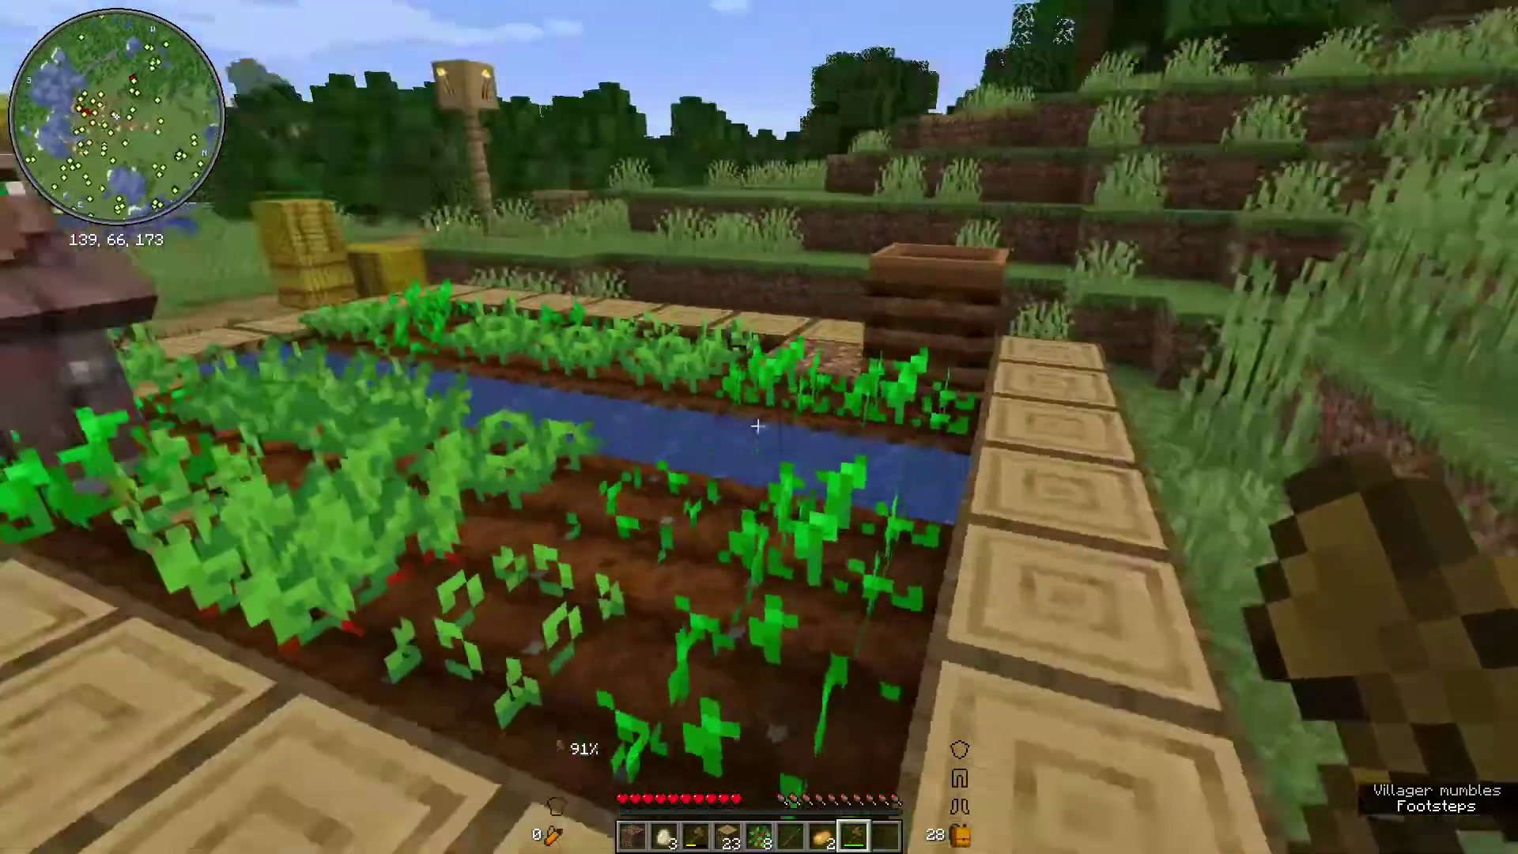
key("w")
left_click(757, 426)
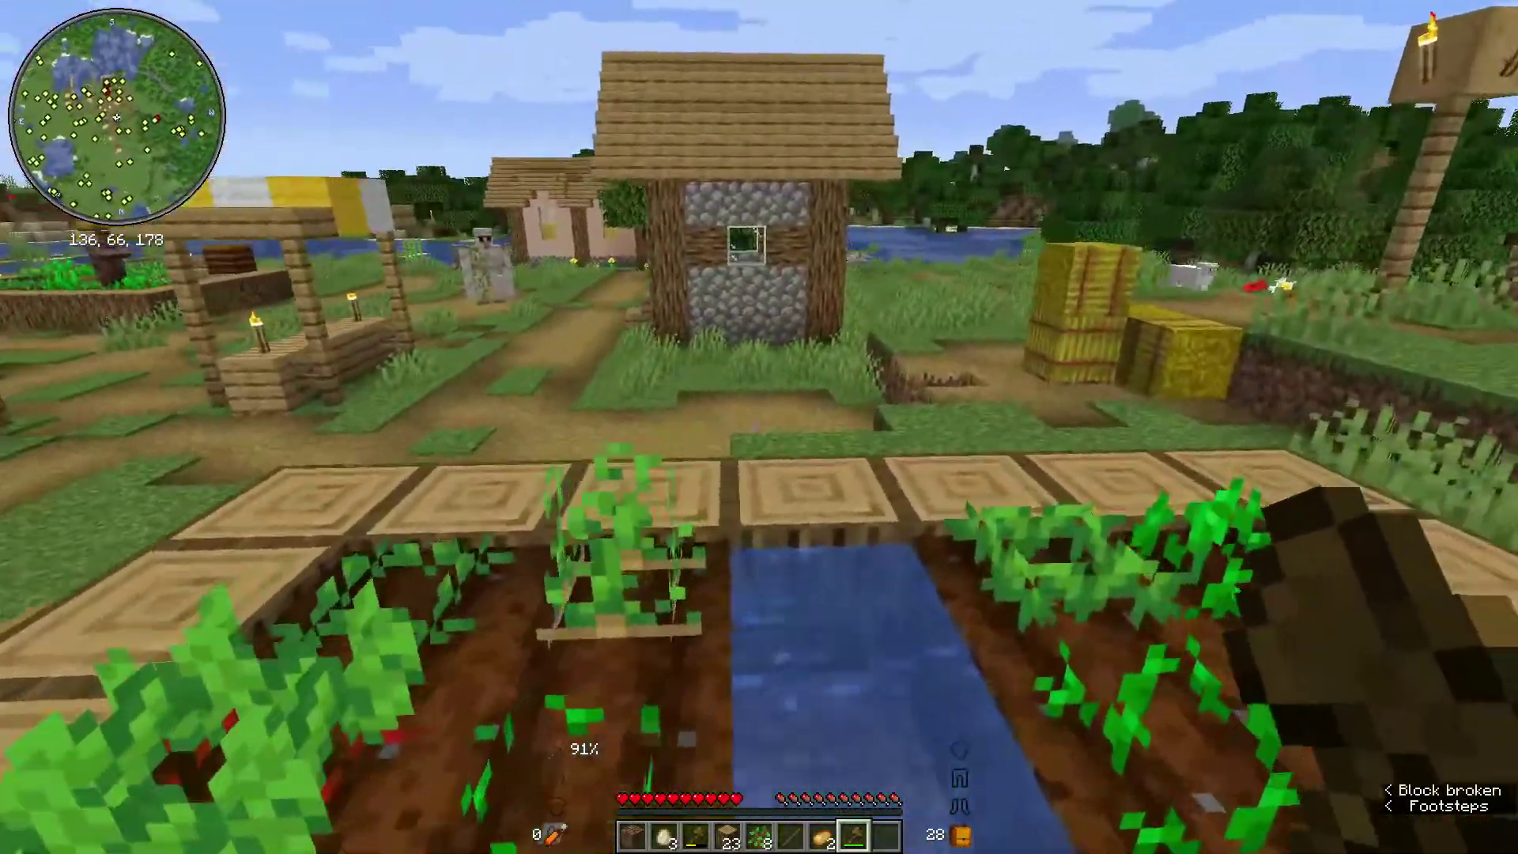
key("w")
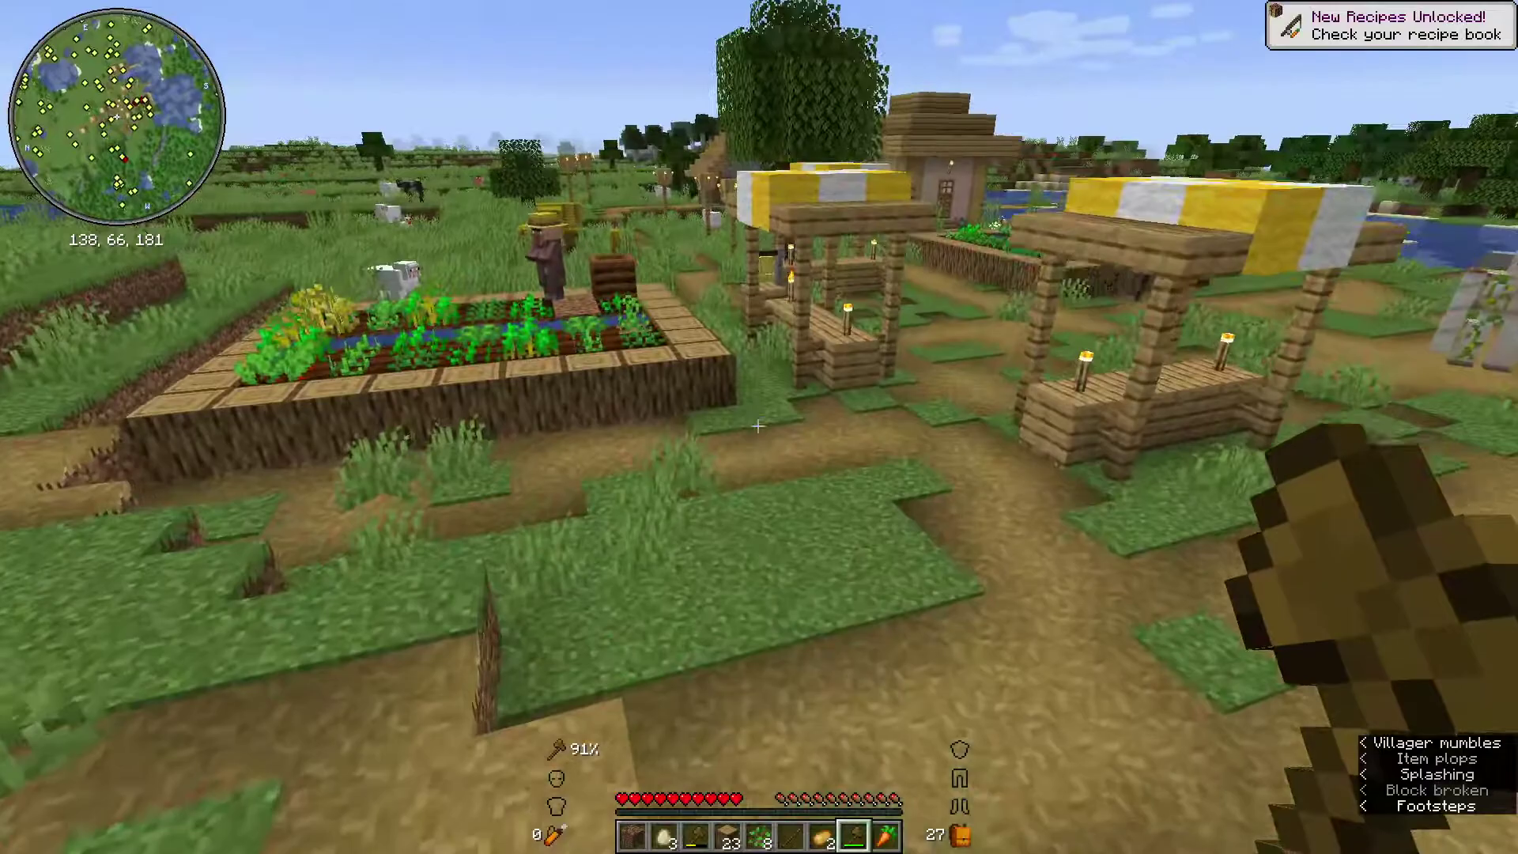
Tour the village past the composter farm and hay bales, following the dirt path towards the houses by the water.
key("w")
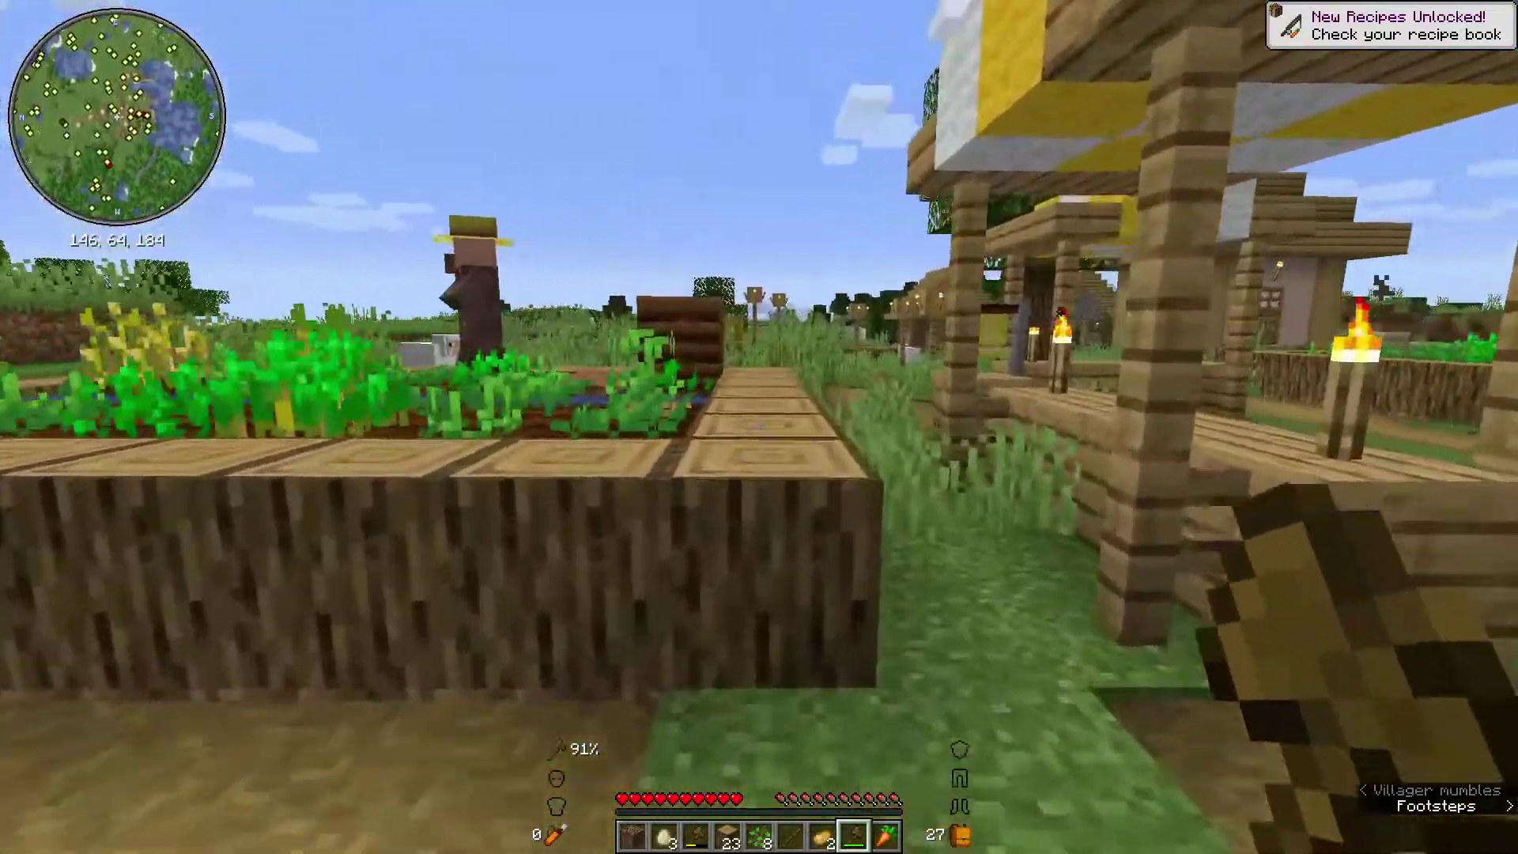
key("w")
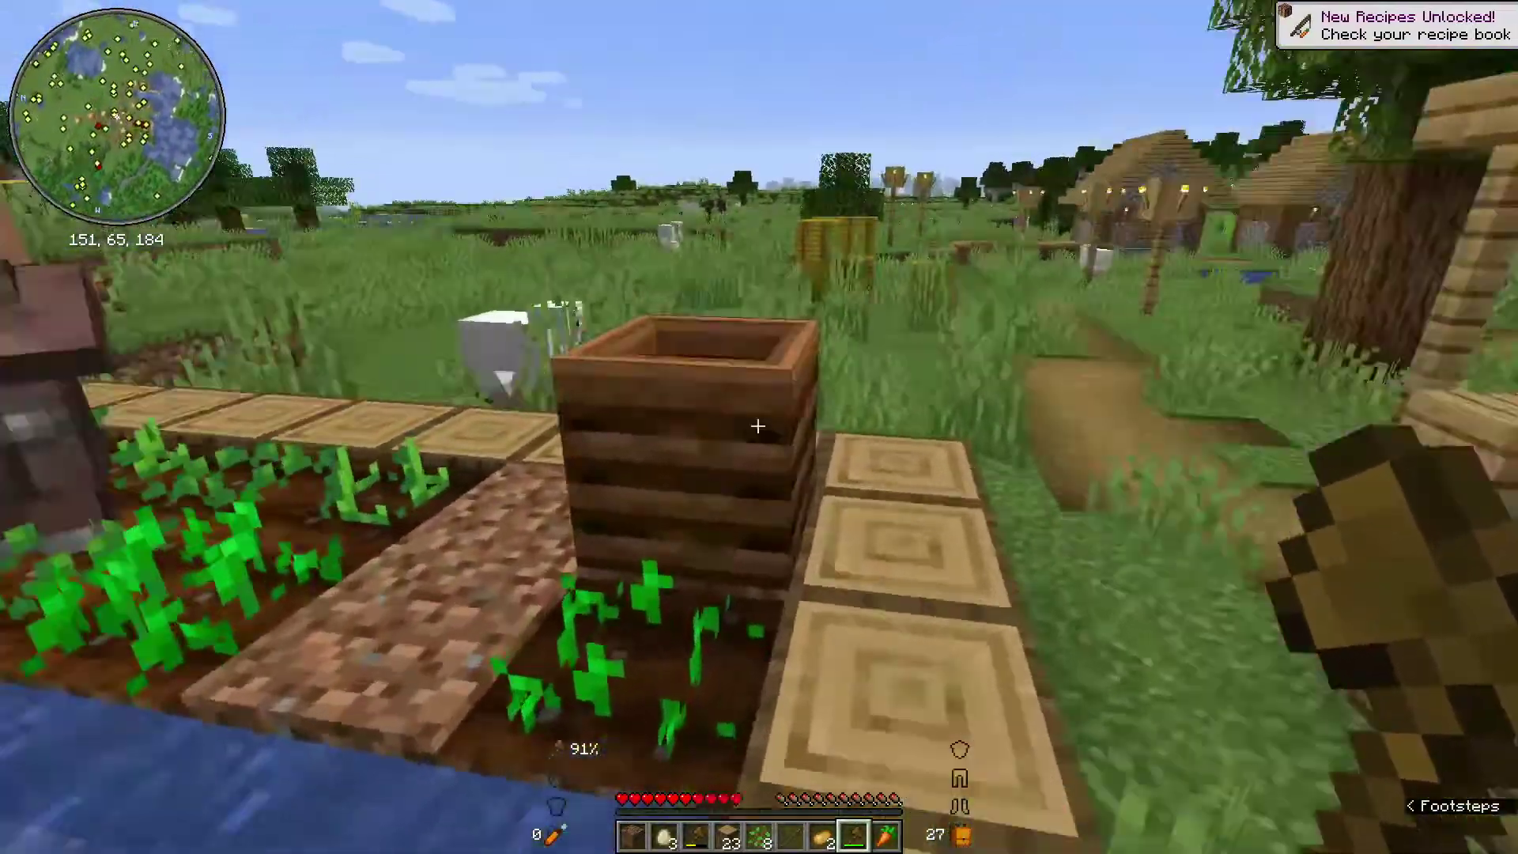
key("w")
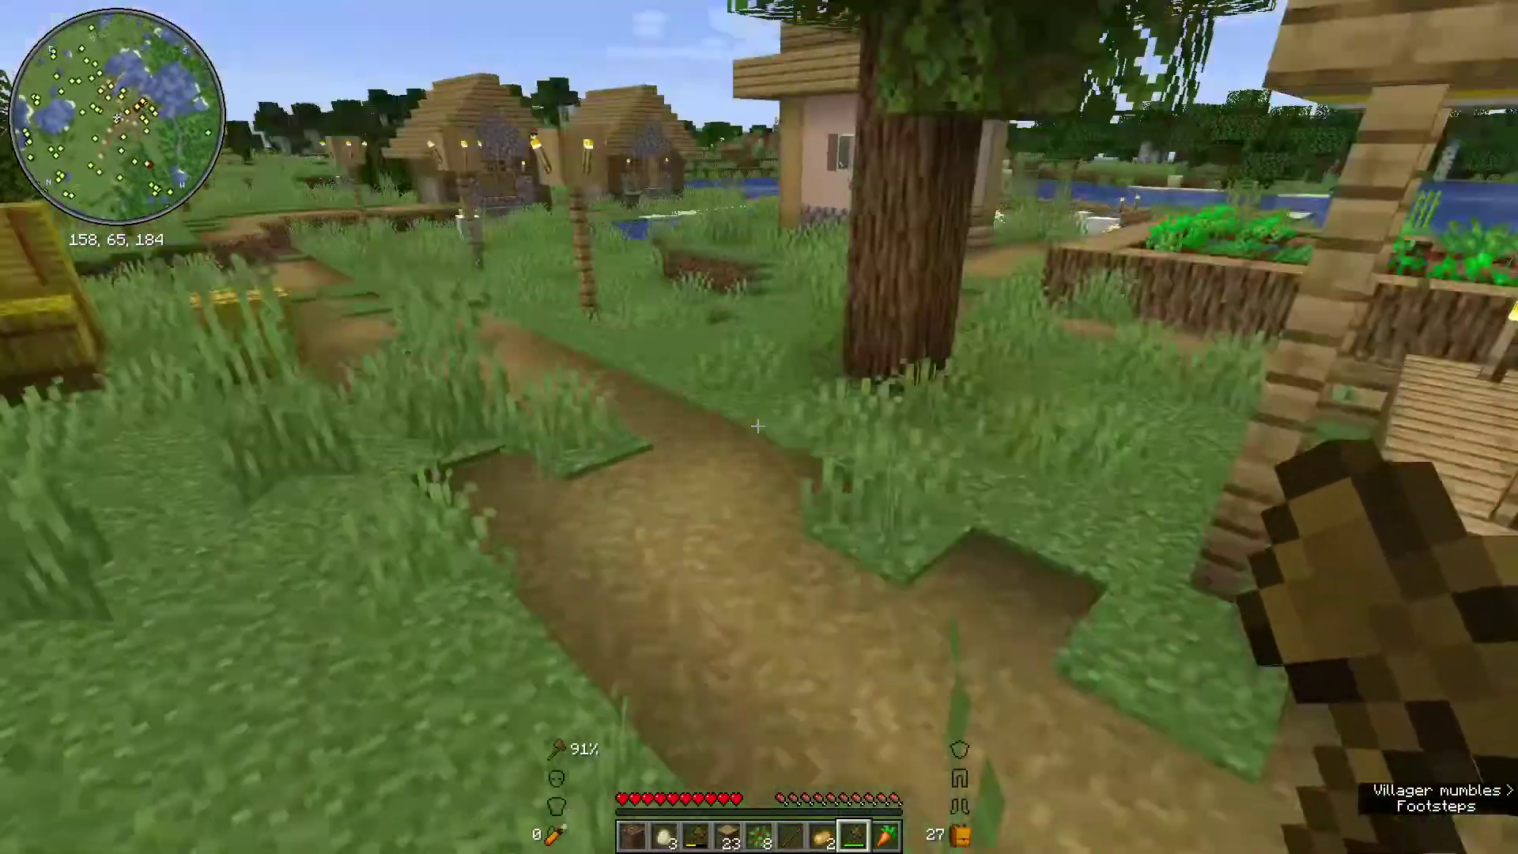
key("w")
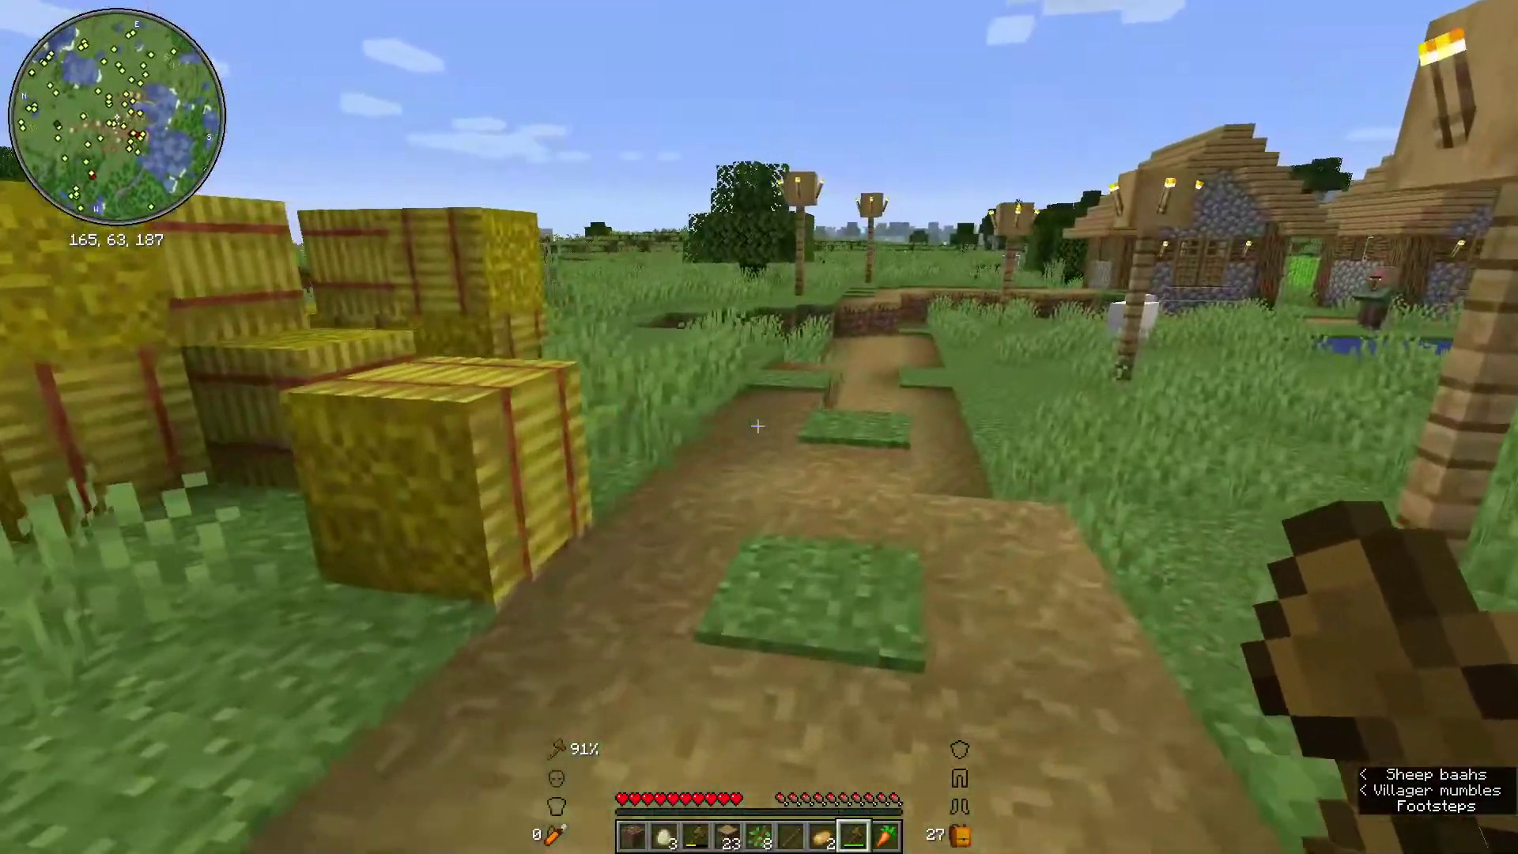
key("w")
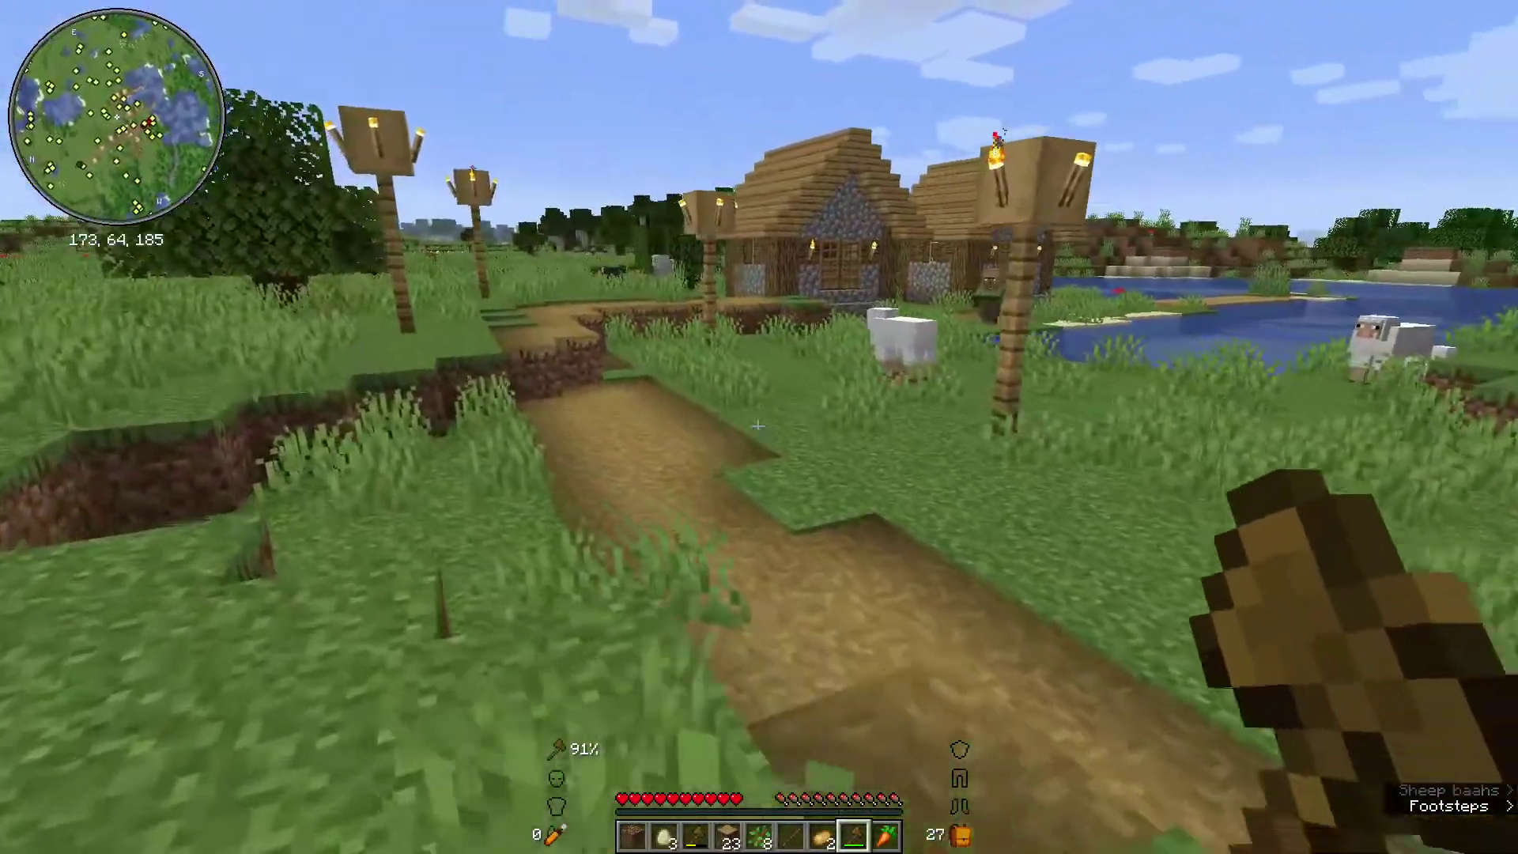
key("w")
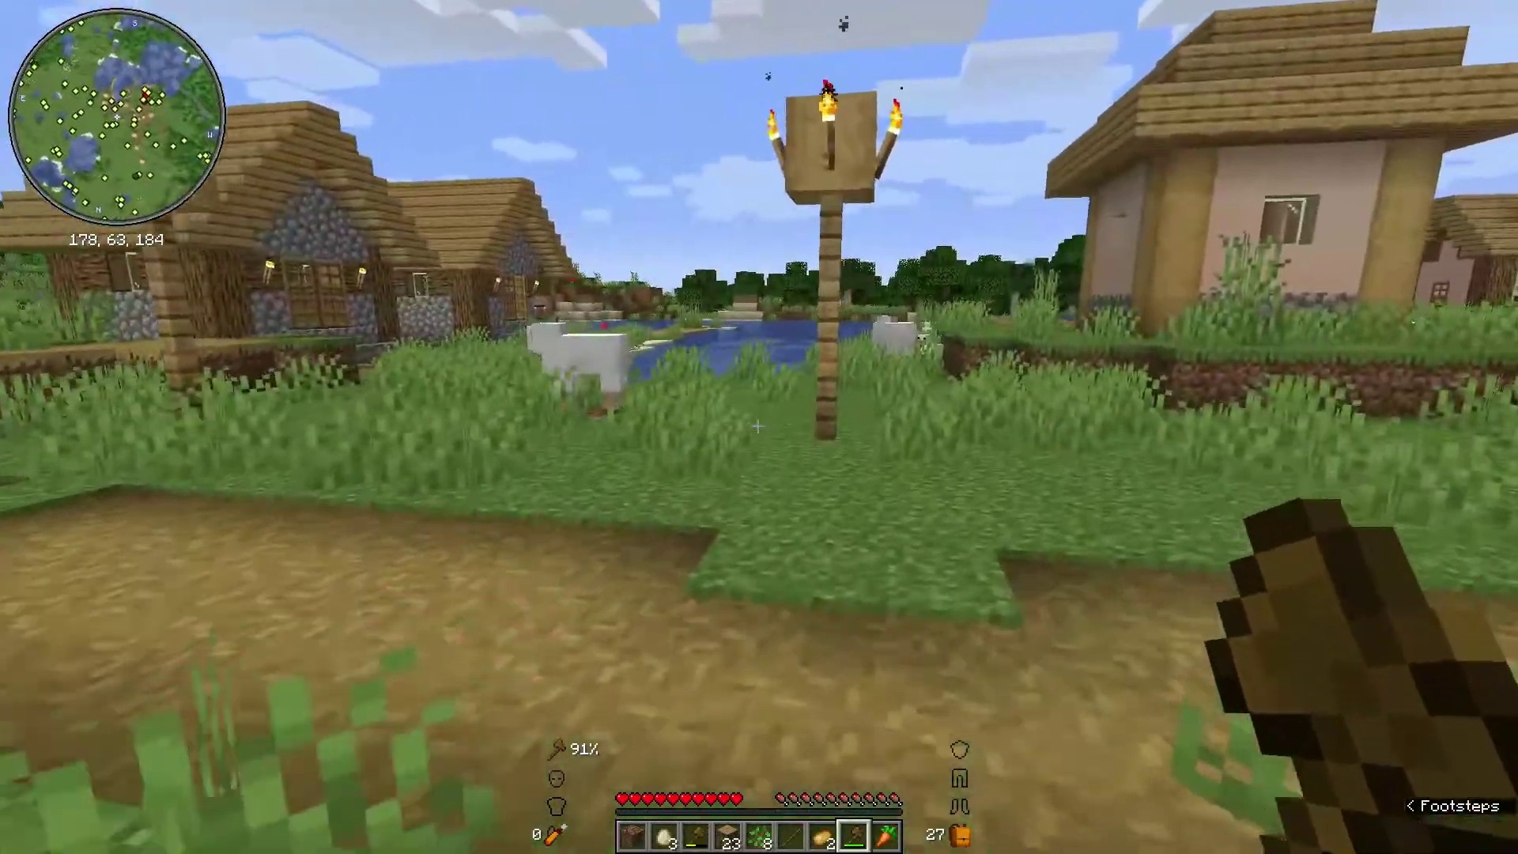
key("w")
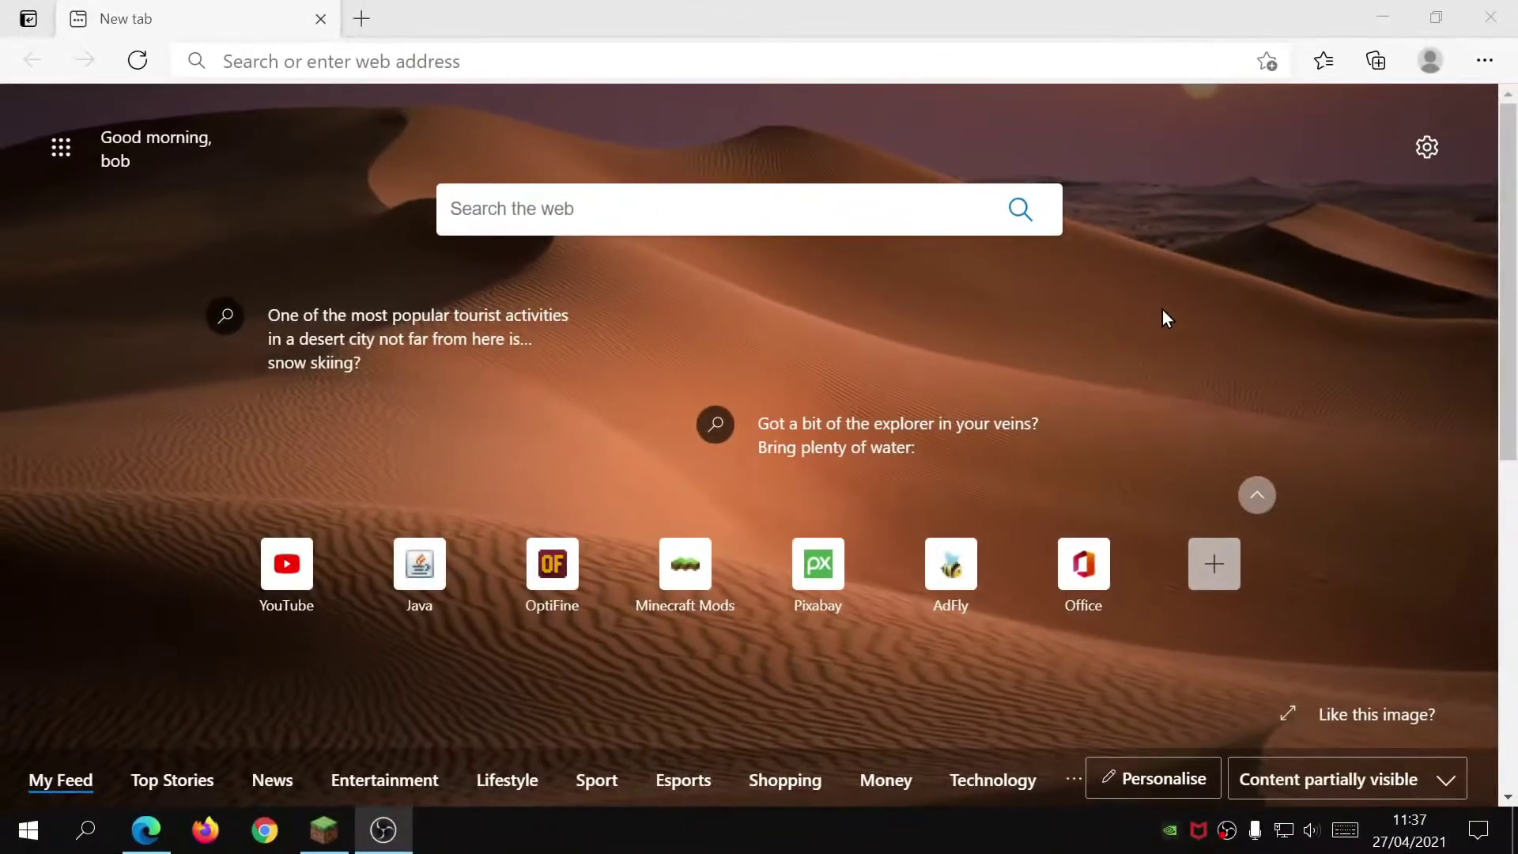
Switch to Microsoft Edge, go to java.com and open the Java download page for Windows.
left_click(505, 47)
type("java.com")
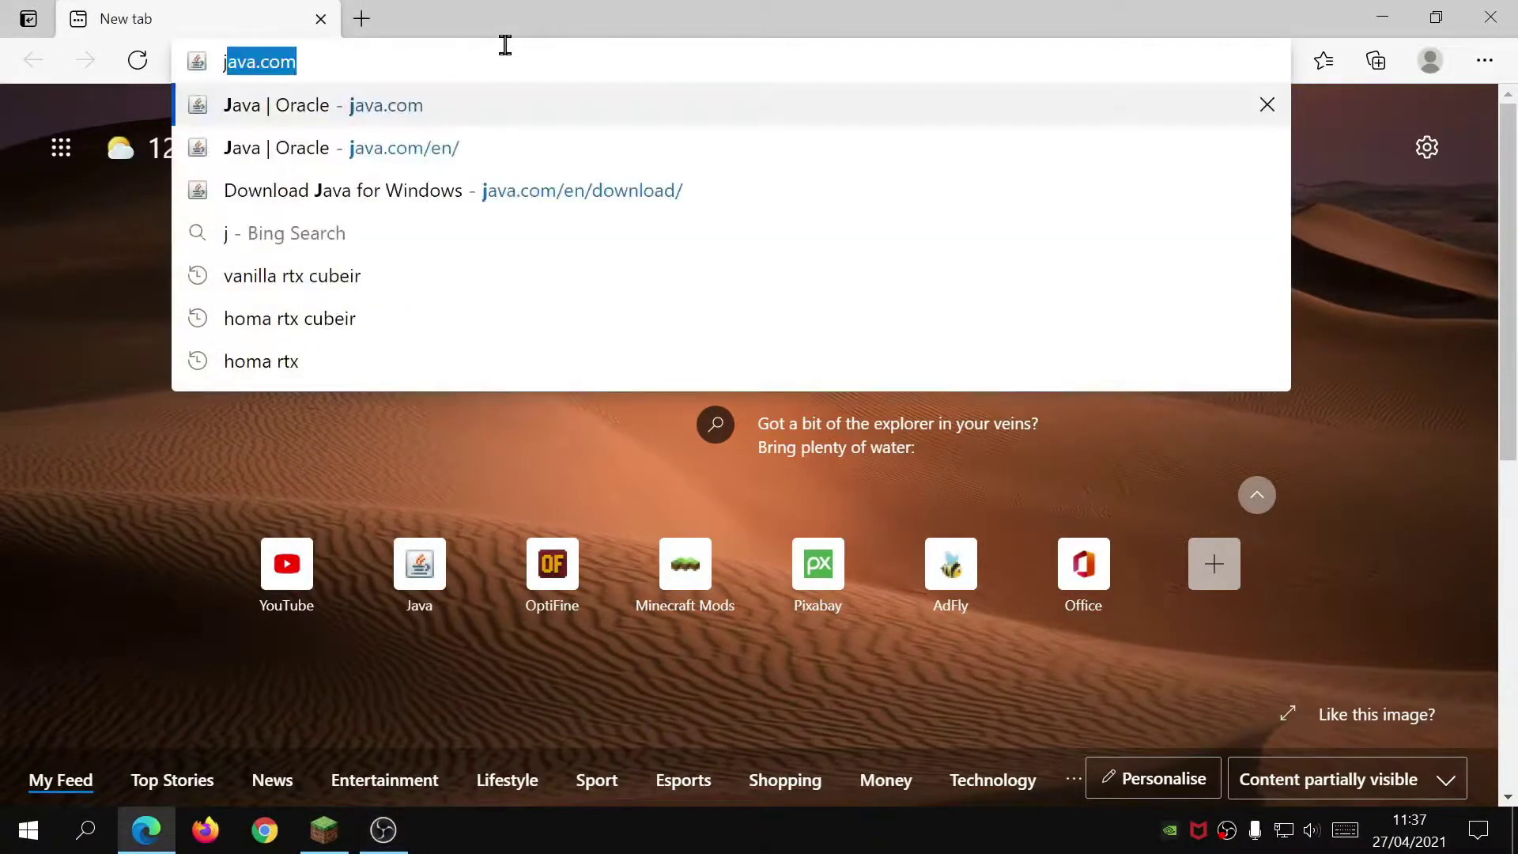
key("Return")
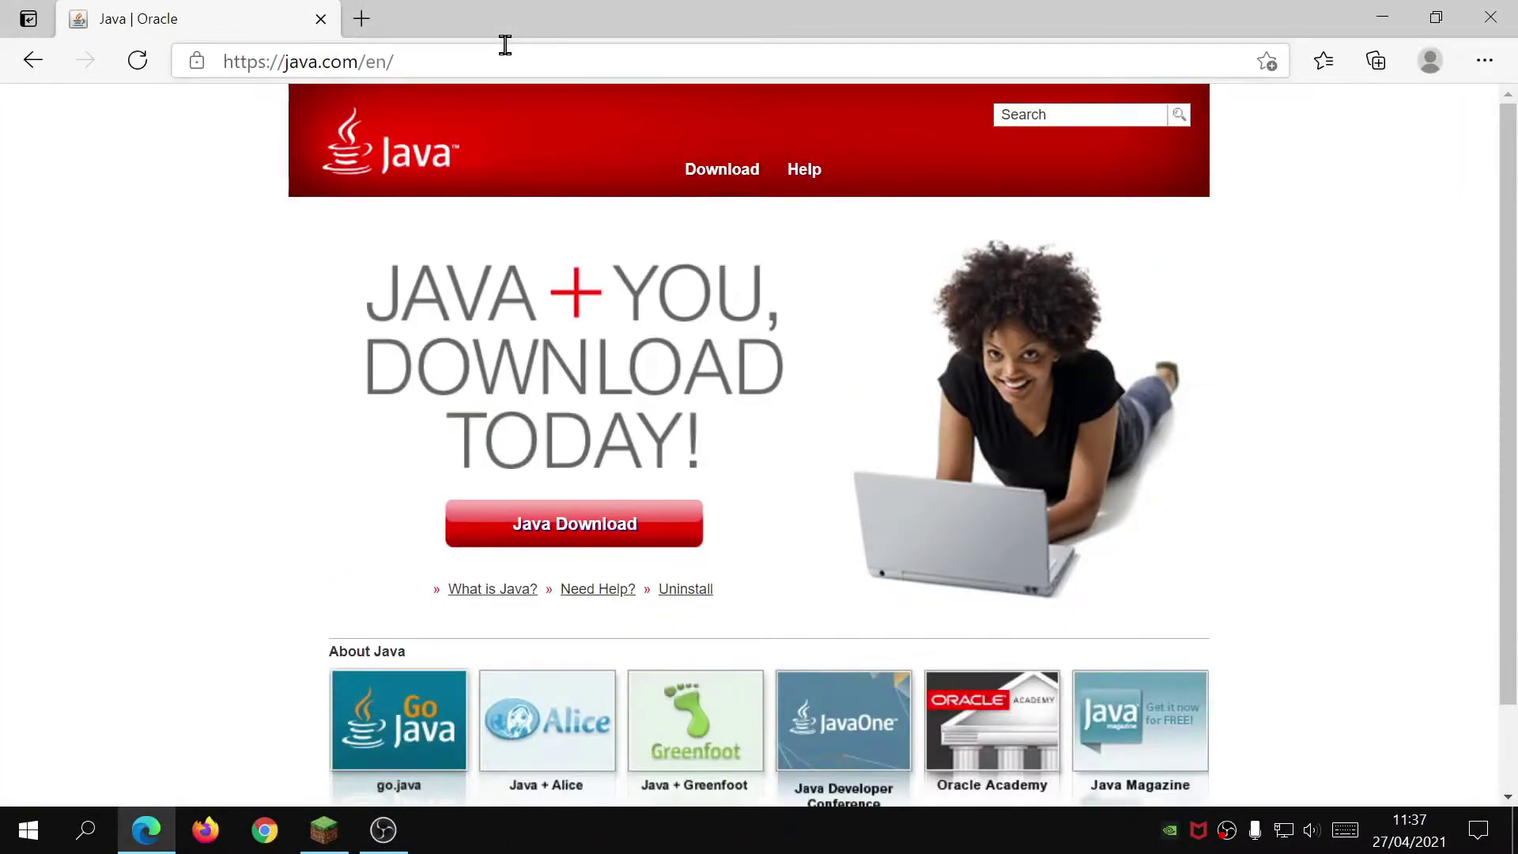
left_click(566, 532)
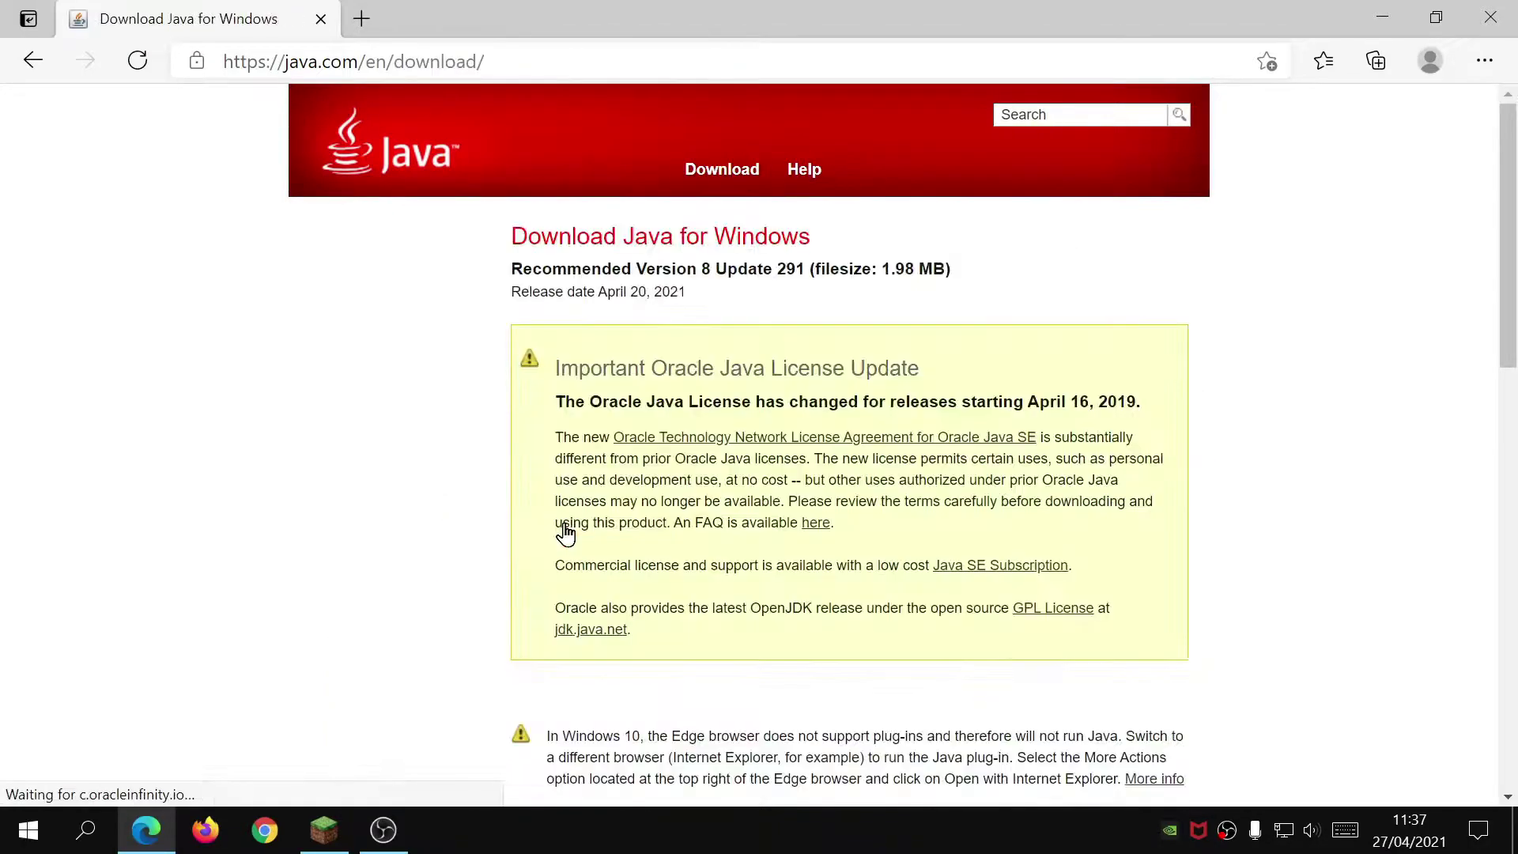
Agree to the licence and download the free Java installer, and run the downloaded JavaSetup8u291 (3).exe.
scroll(566, 533, "down", 5)
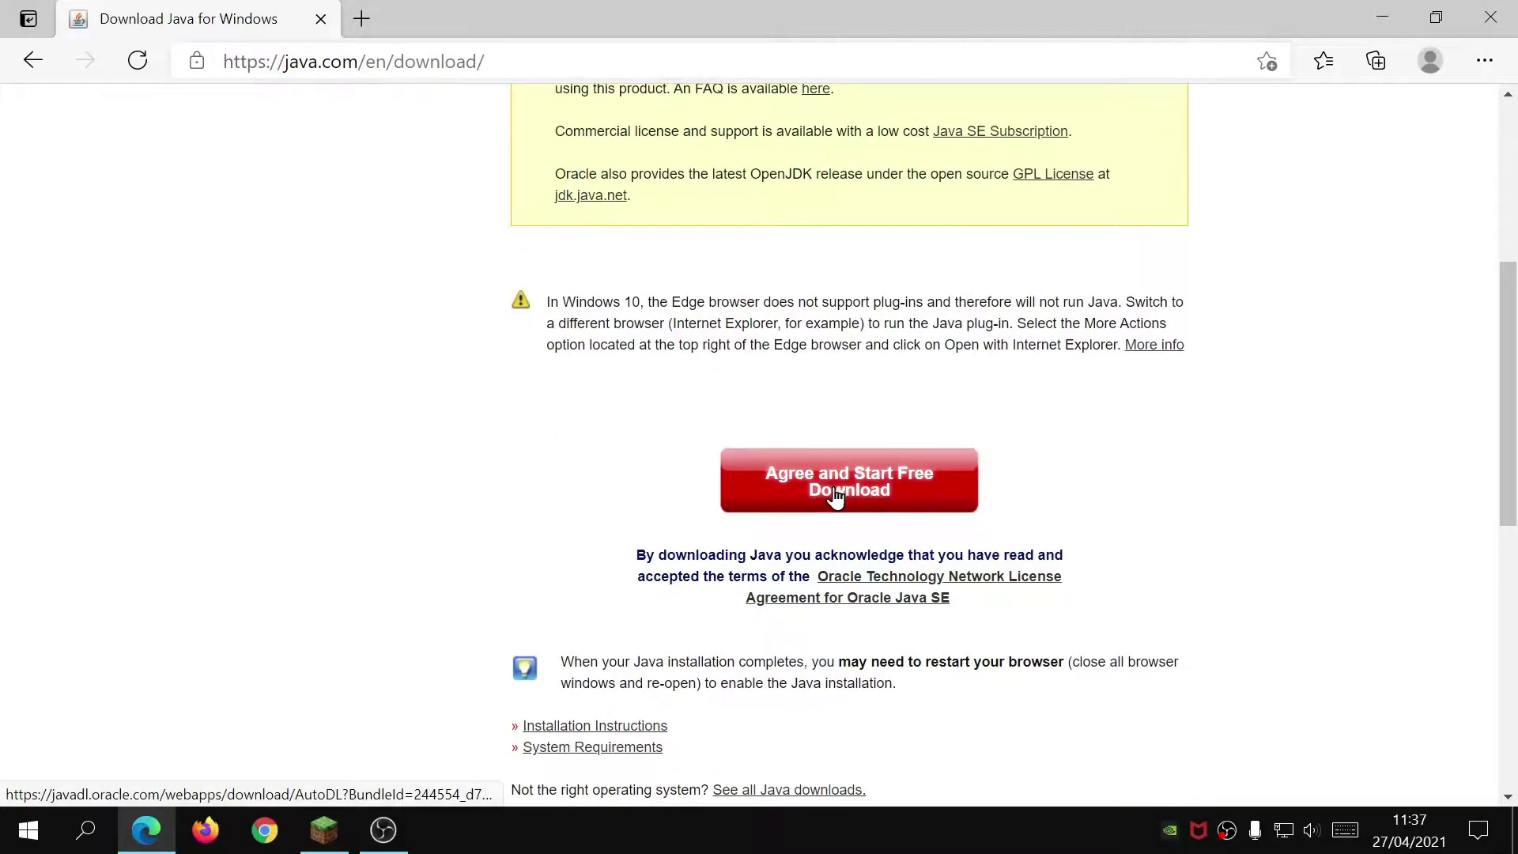
left_click(864, 496)
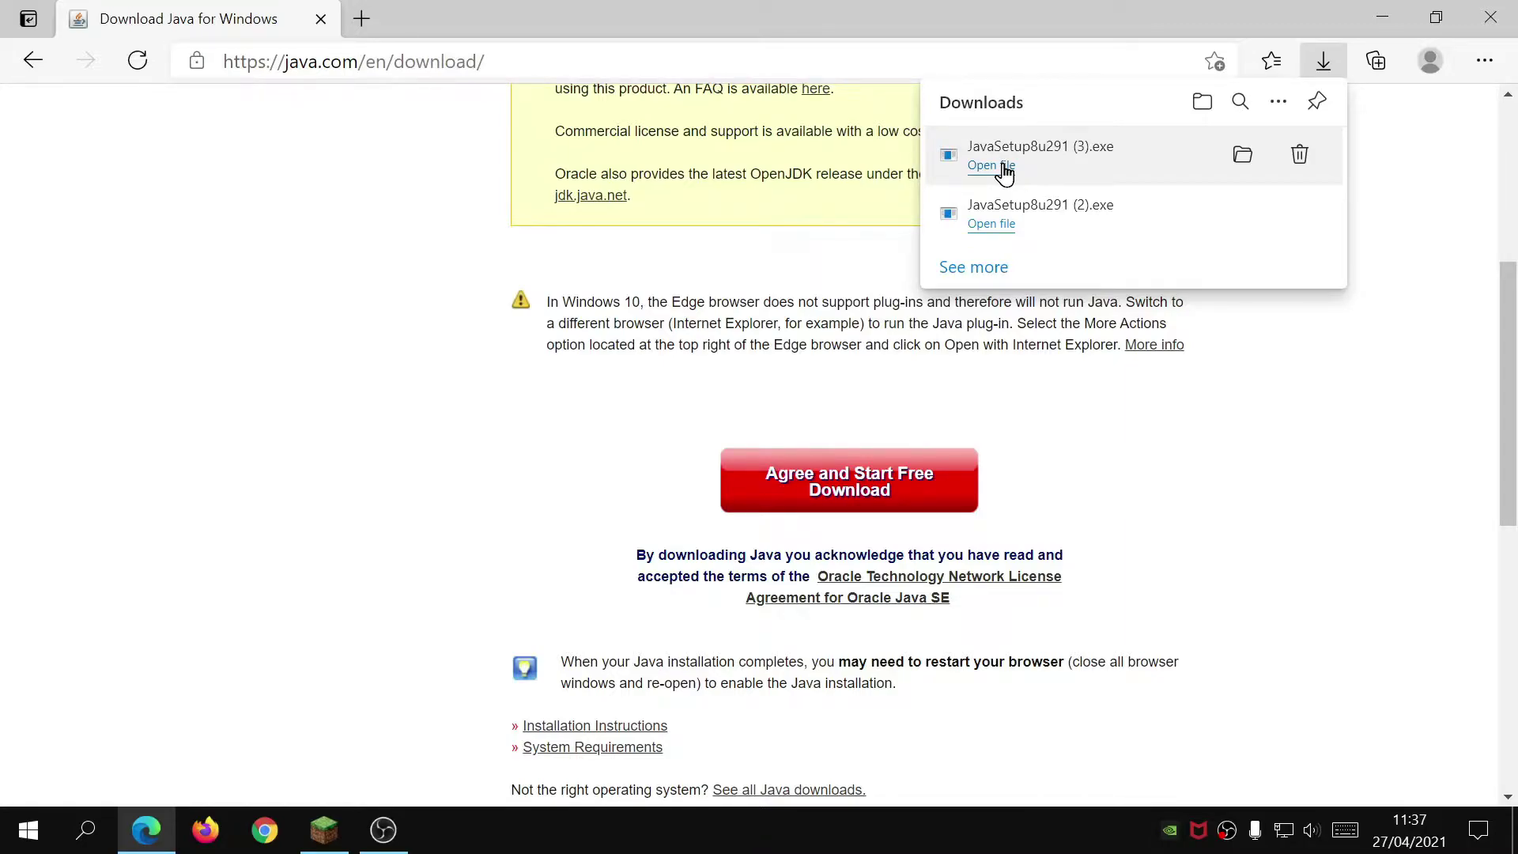
left_click(991, 166)
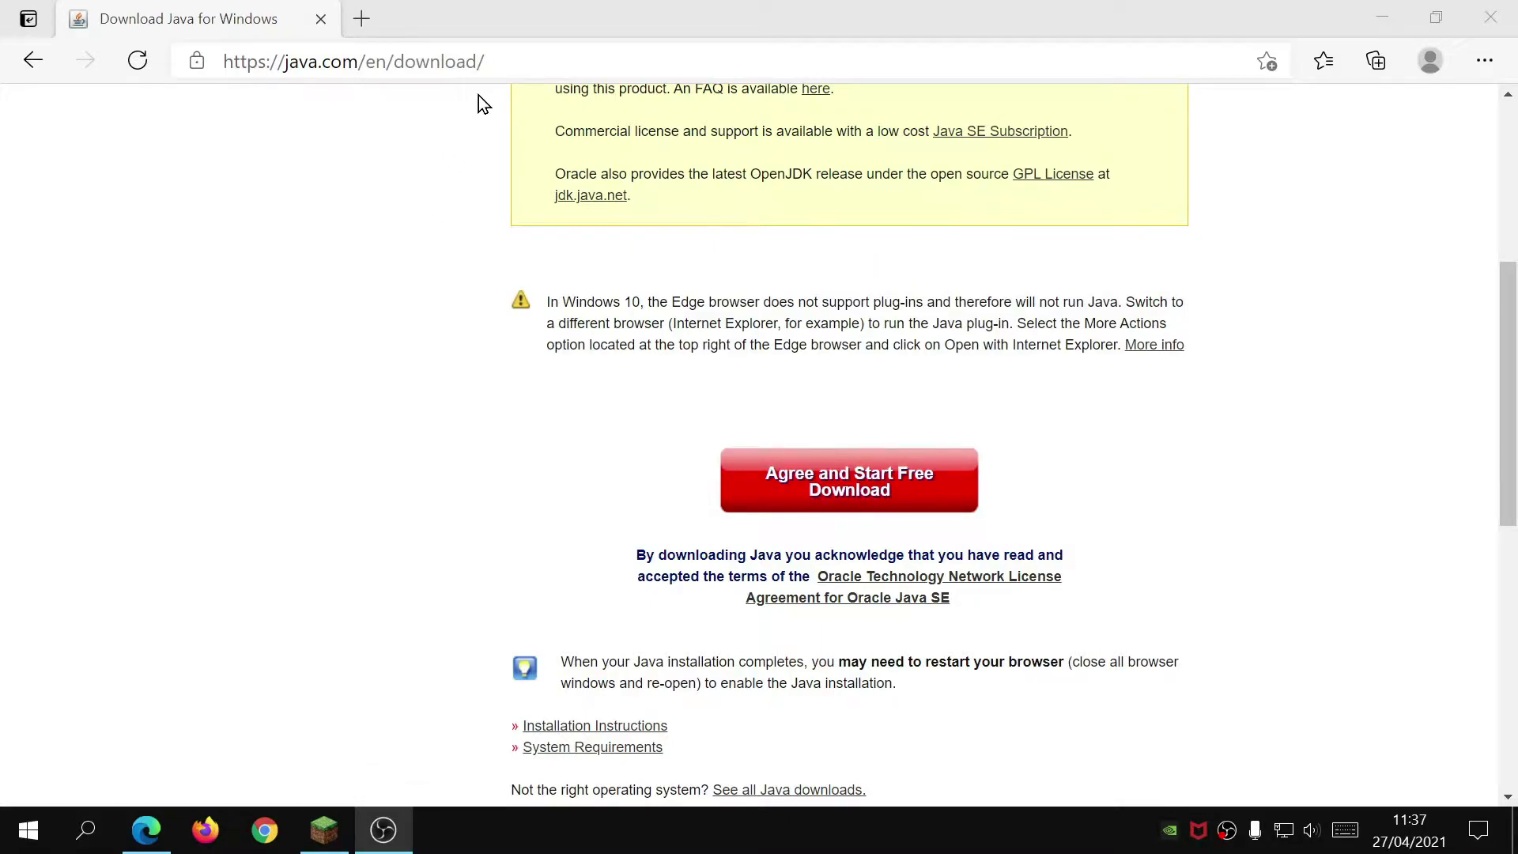
Search the web for "minecraft forge" in place of the Java download address.
left_click(532, 60)
key("BackSpace")
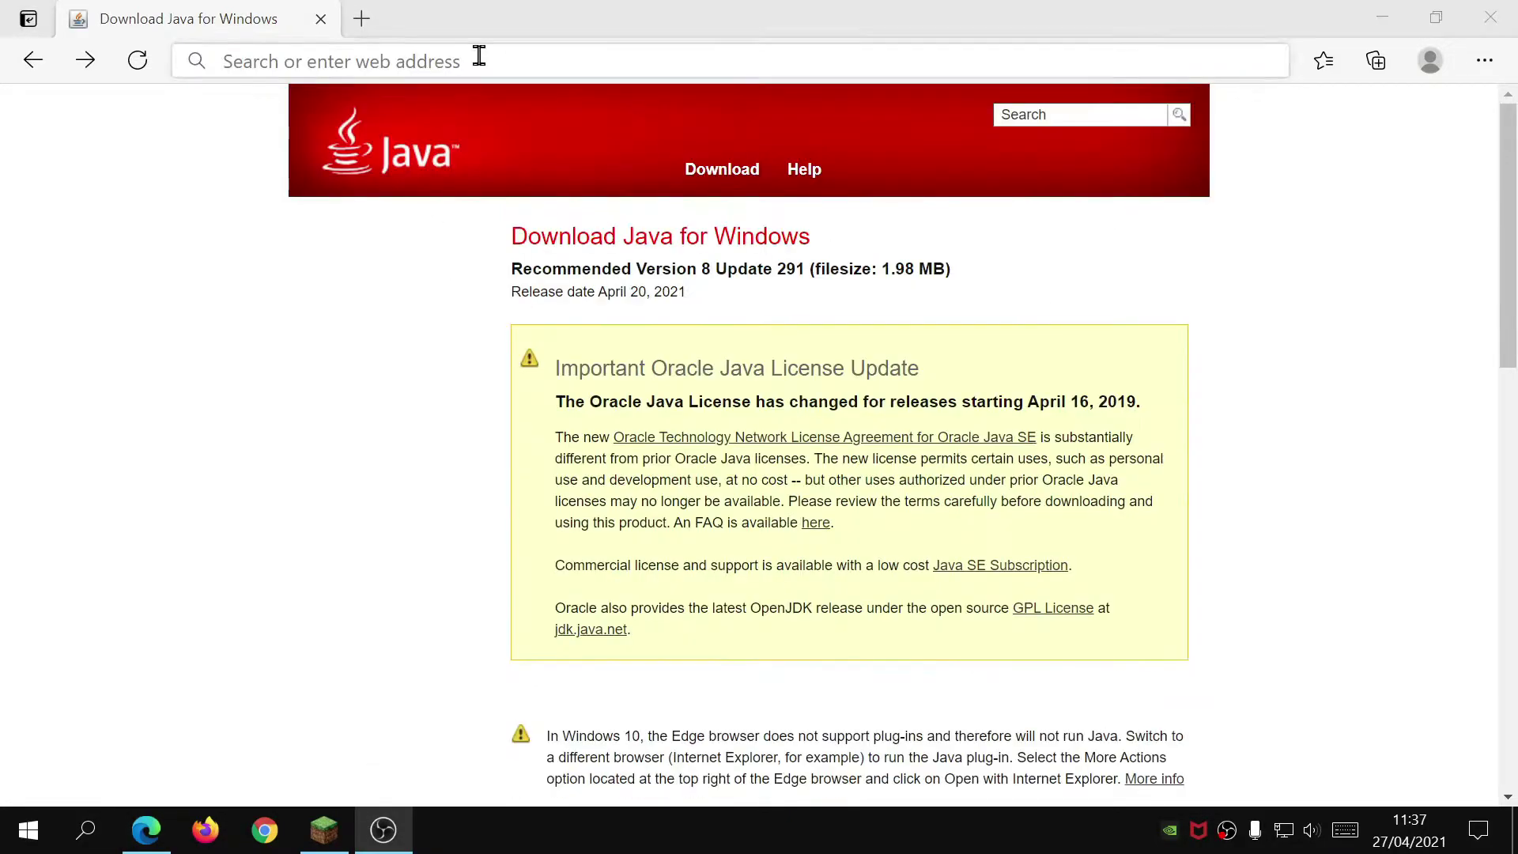
left_click(461, 64)
type("minec")
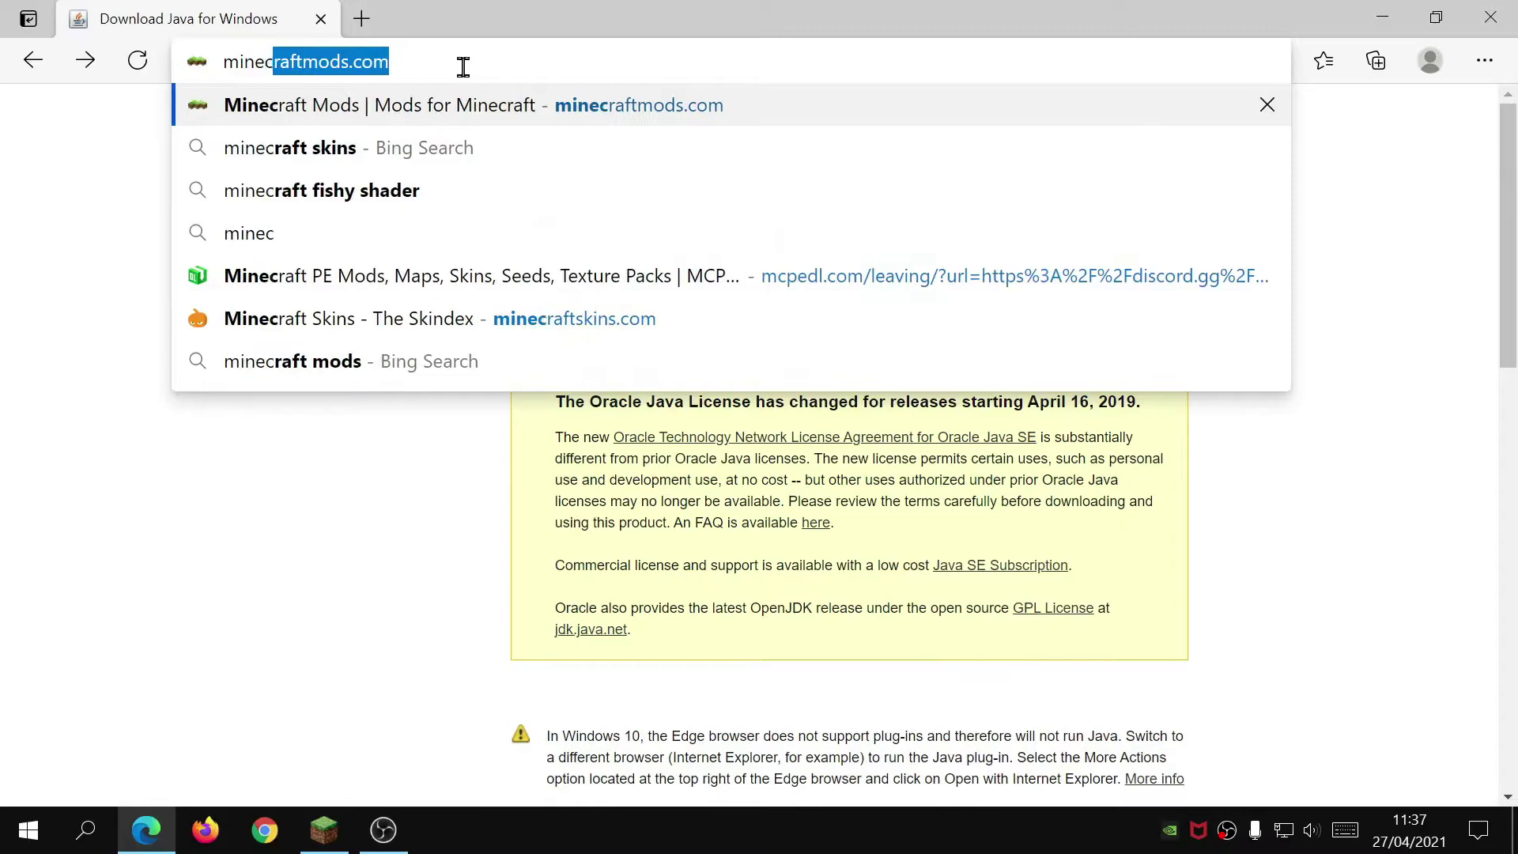
type("raft for")
key("Return")
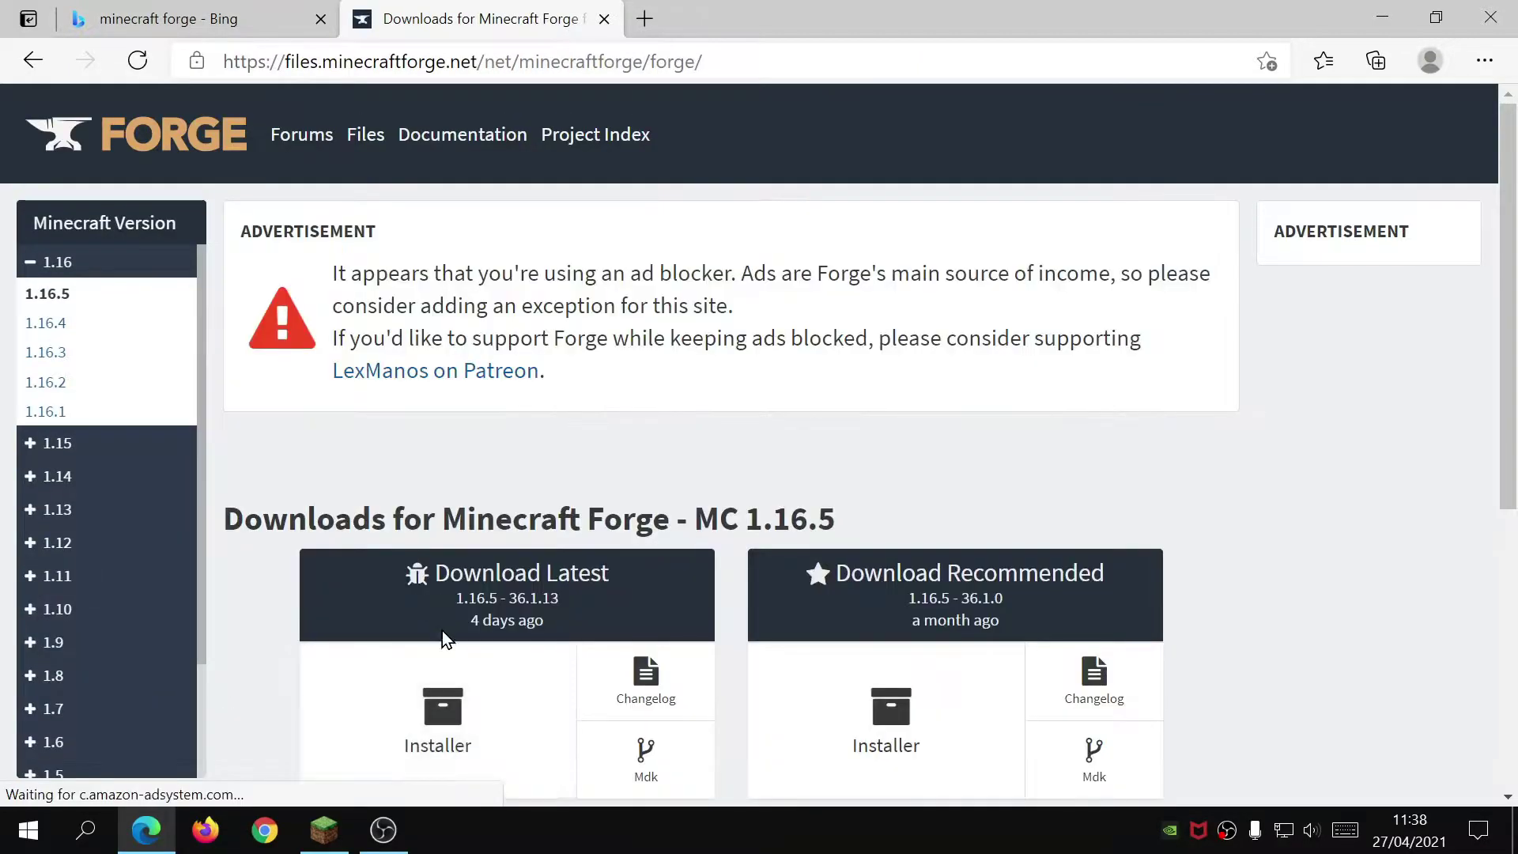
Download the latest Forge installer for Minecraft 1.16.5 (36.1.13), skipping the advertisement page.
scroll(446, 554, "down", 3)
left_click(451, 469)
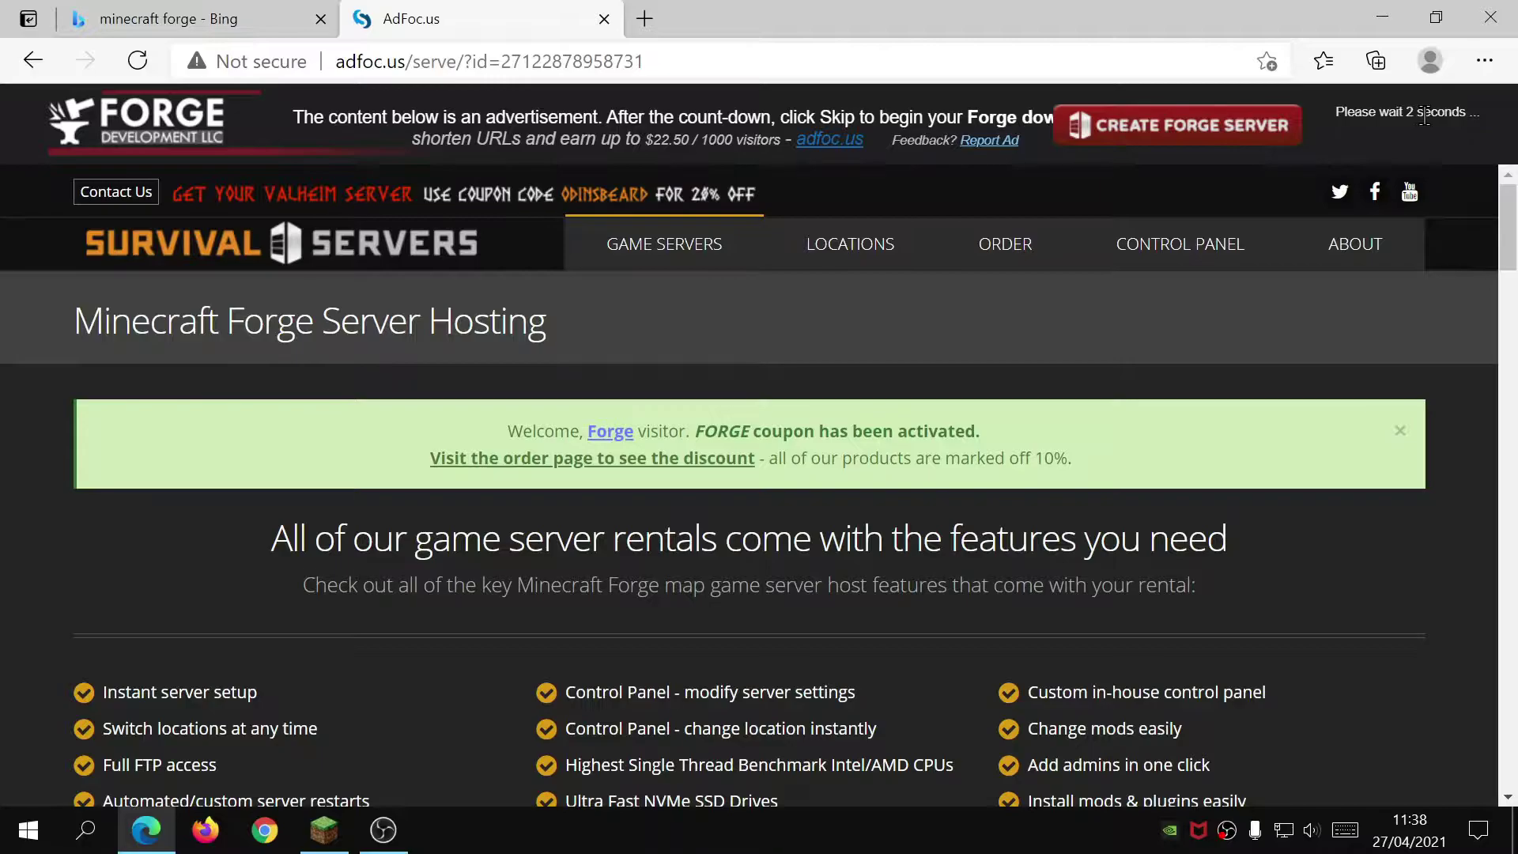
left_click(1430, 134)
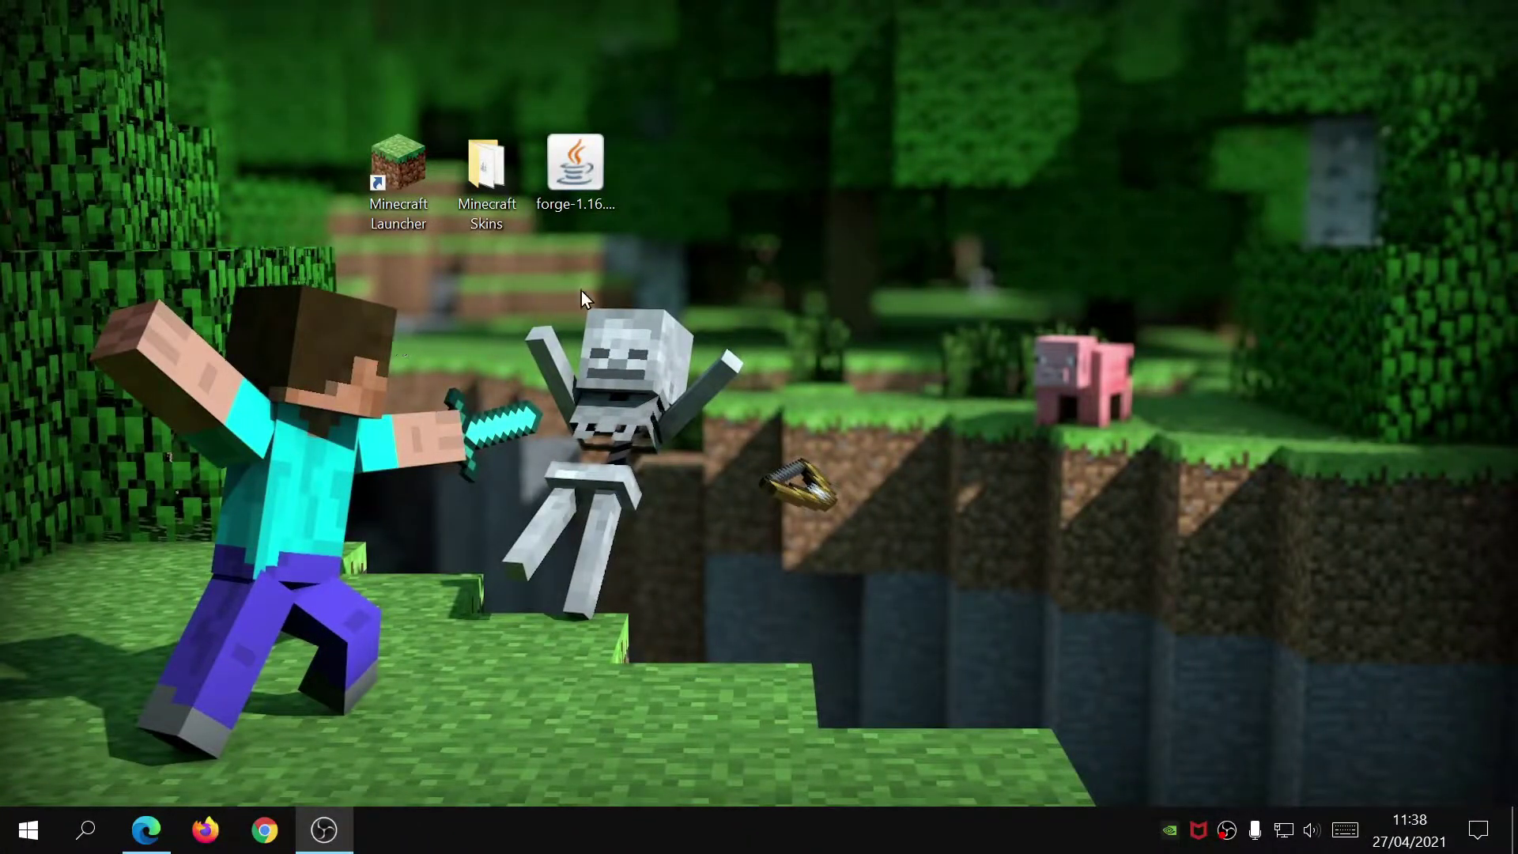
Open the Forge installer on the desktop with Java(TM) Platform SE binary to view its options, and close it without installing.
right_click(568, 188)
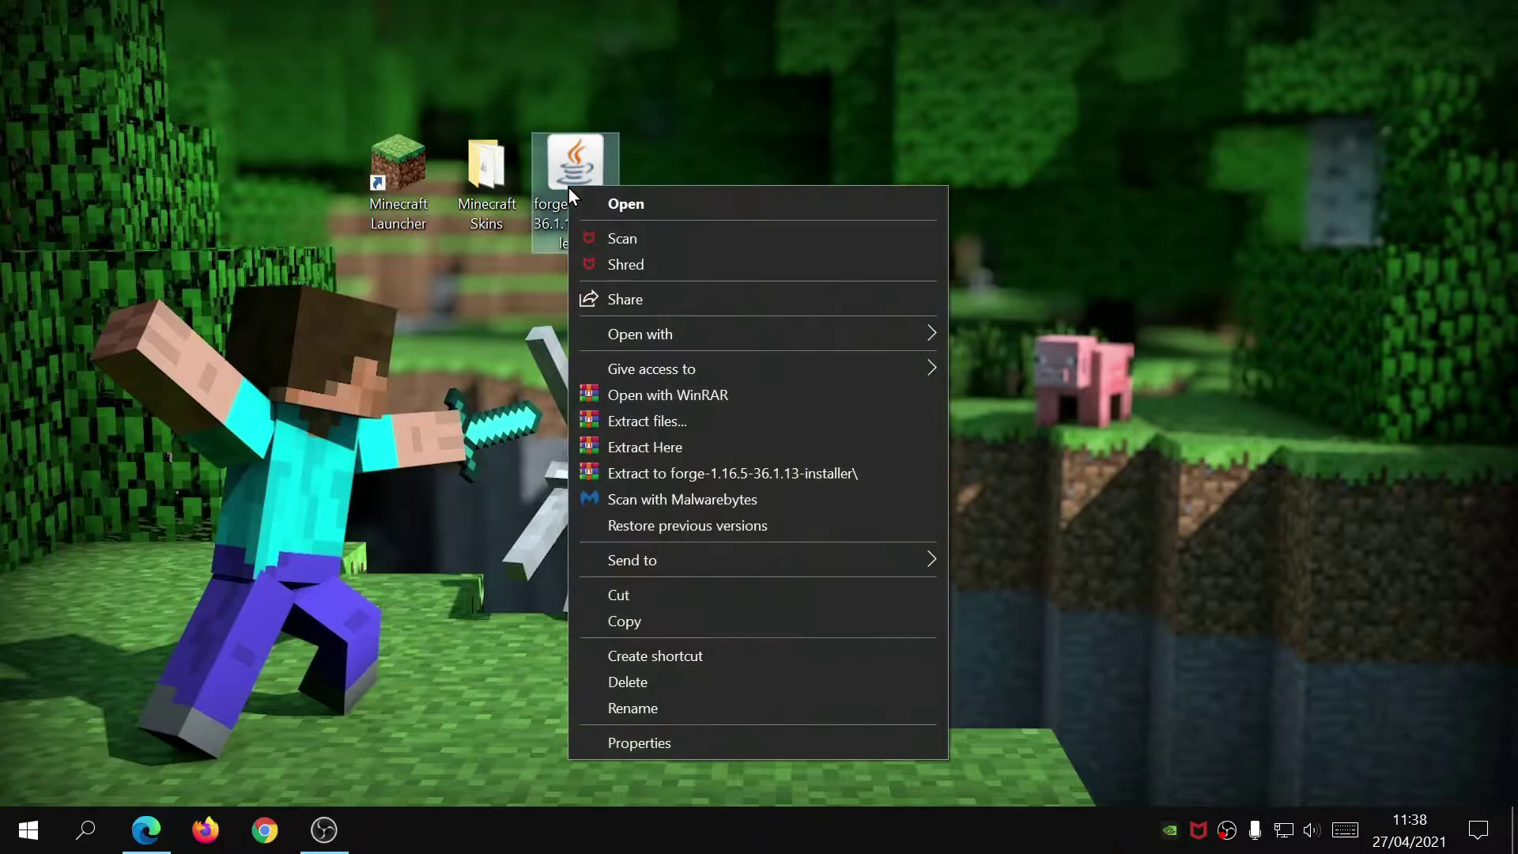
mouse_move(670, 332)
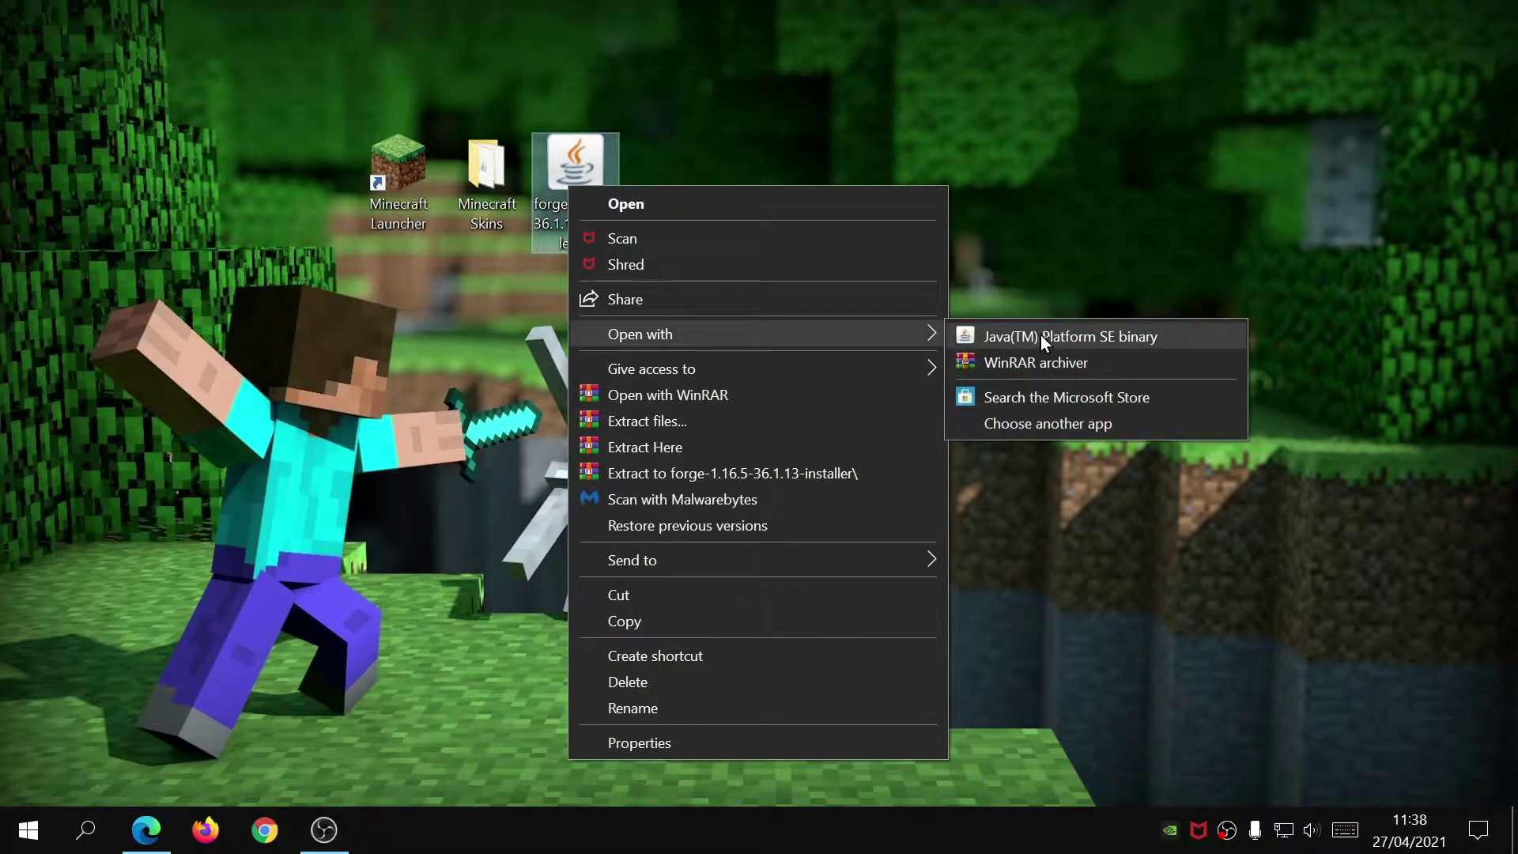
left_click(1117, 338)
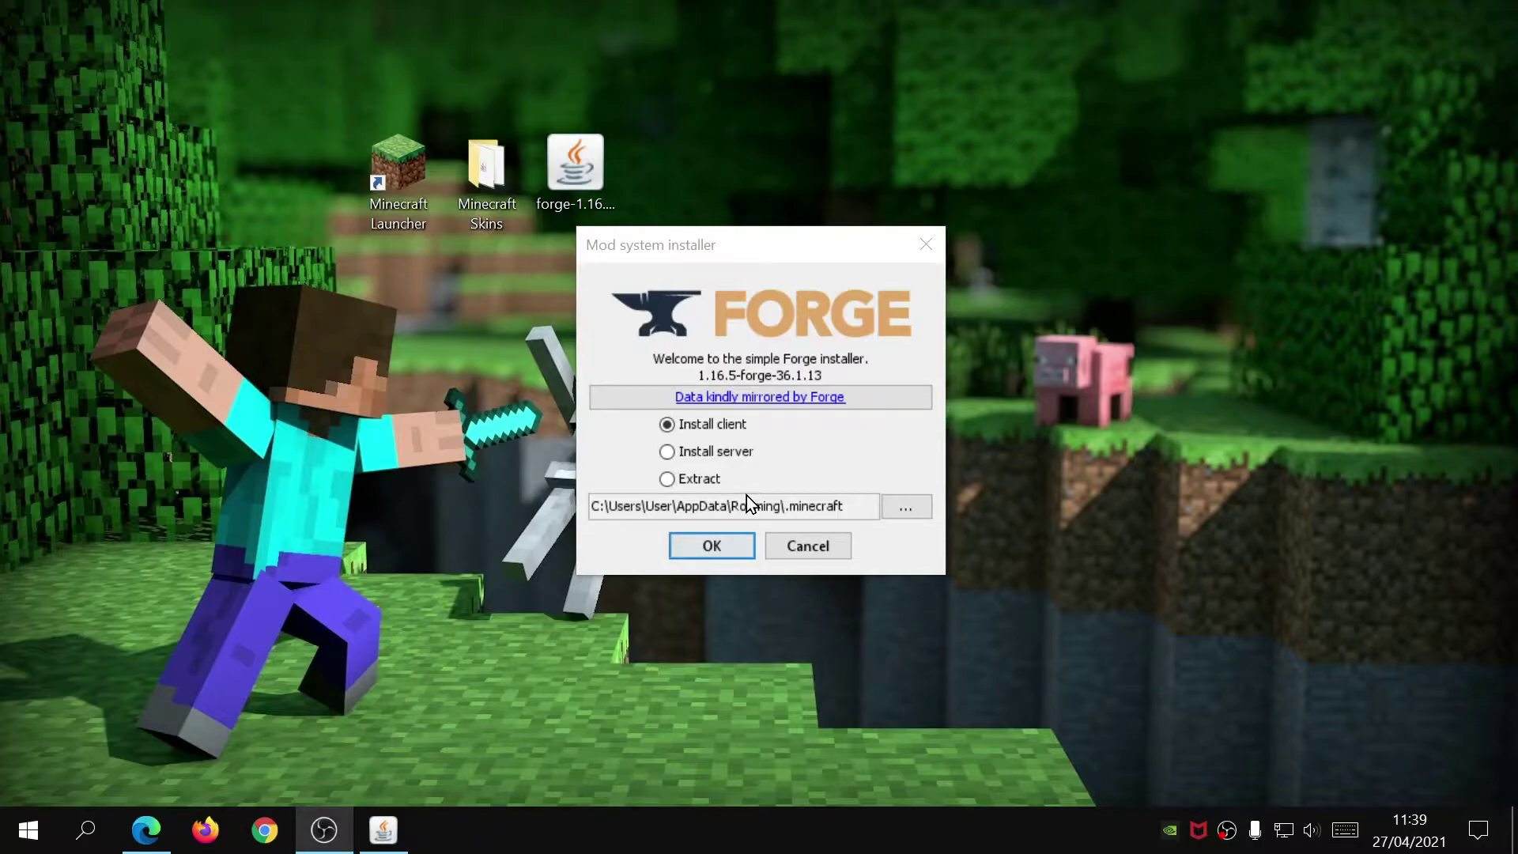
left_click(817, 550)
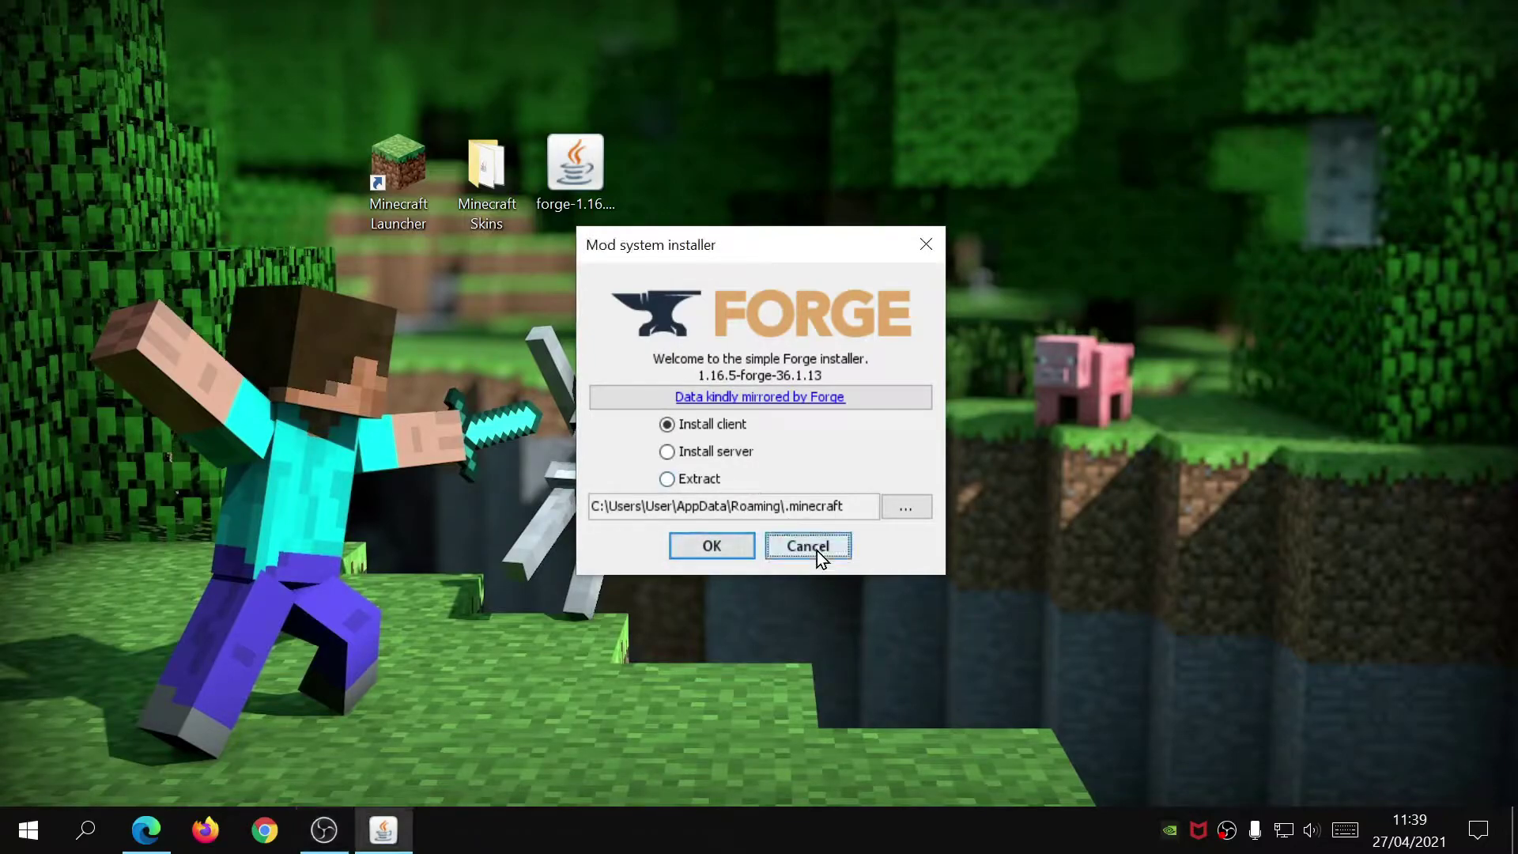
left_click(928, 247)
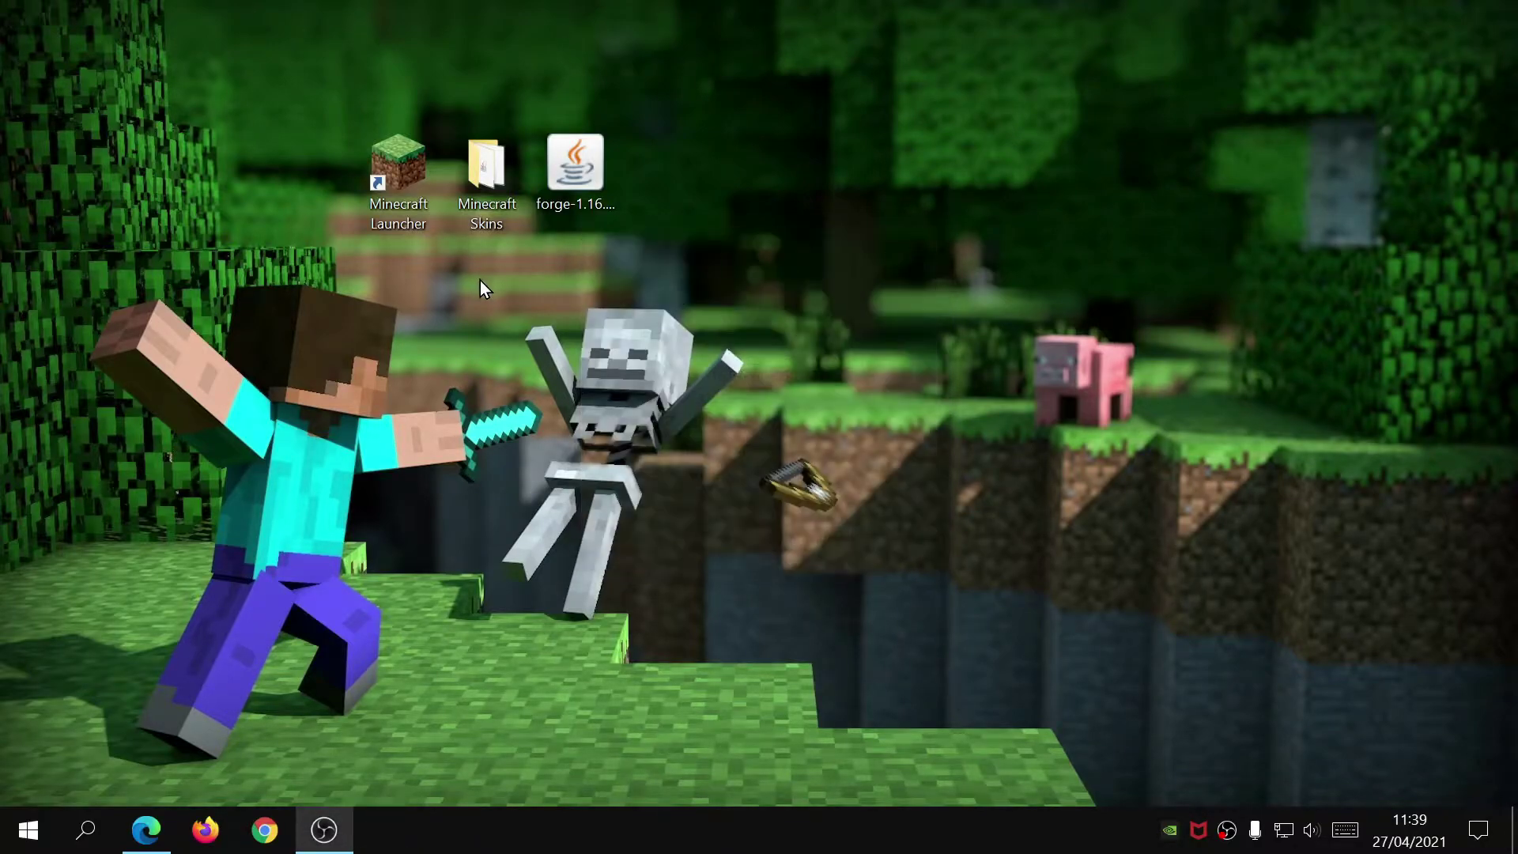
Switch to the Minecraft Launcher and select the forge 1.16.5-forge-36.1.12 installation for Java Edition.
double_click(403, 215)
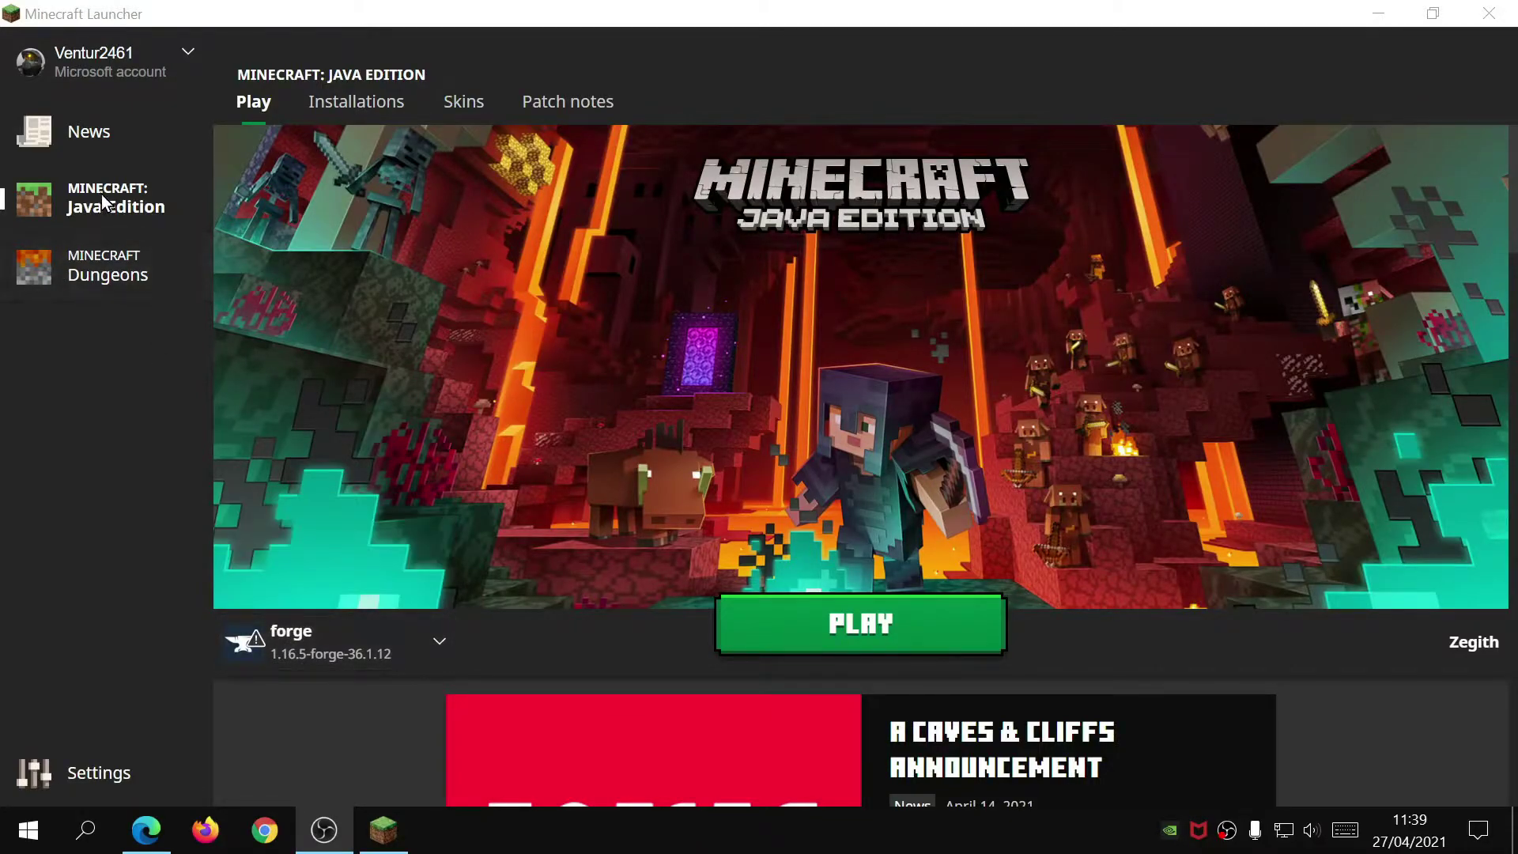
left_click(334, 644)
left_click(359, 510)
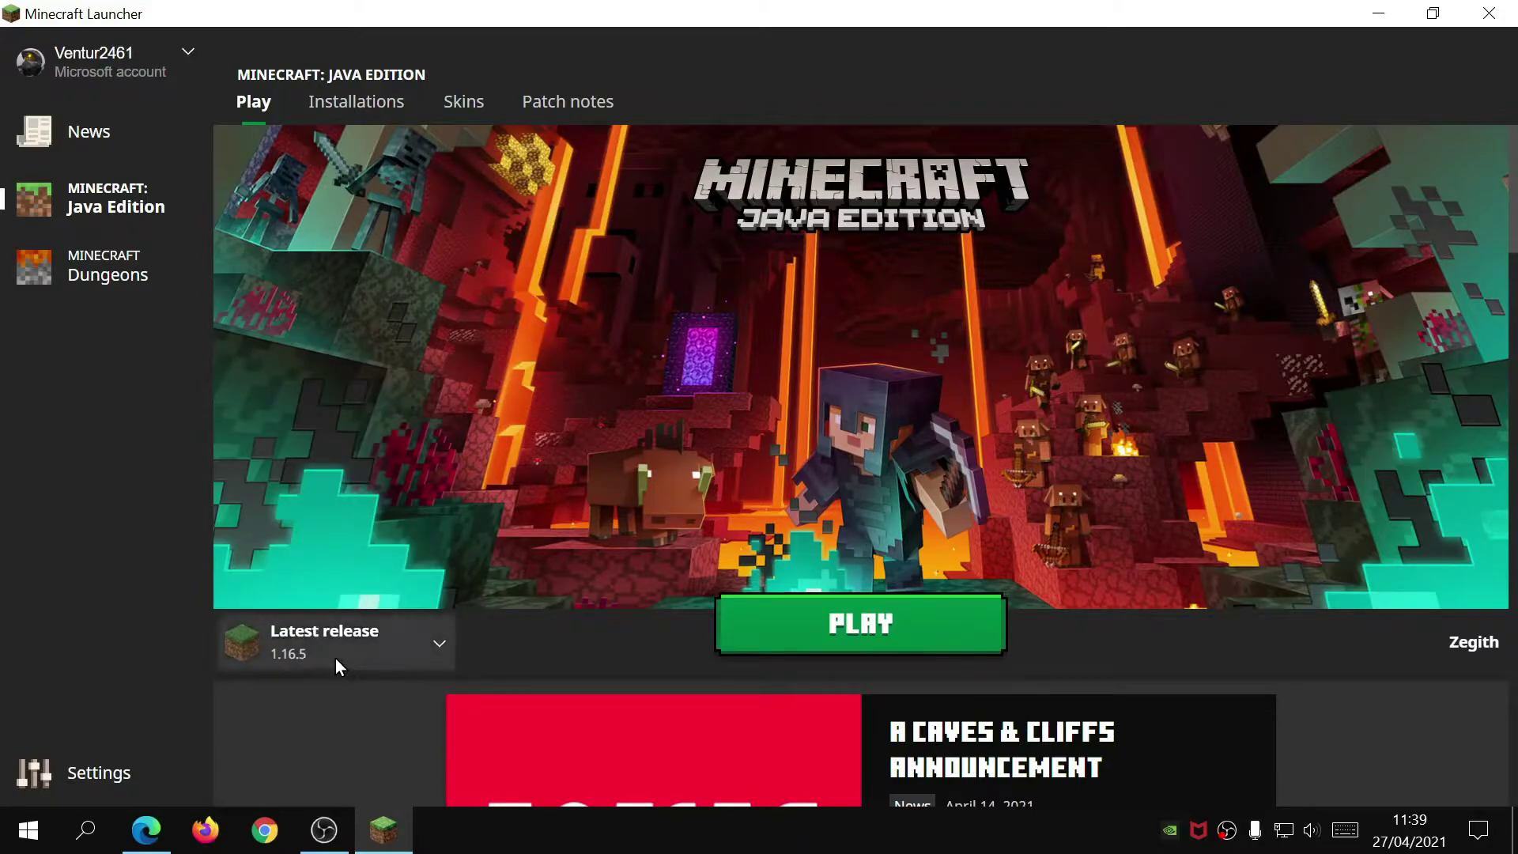
left_click(429, 643)
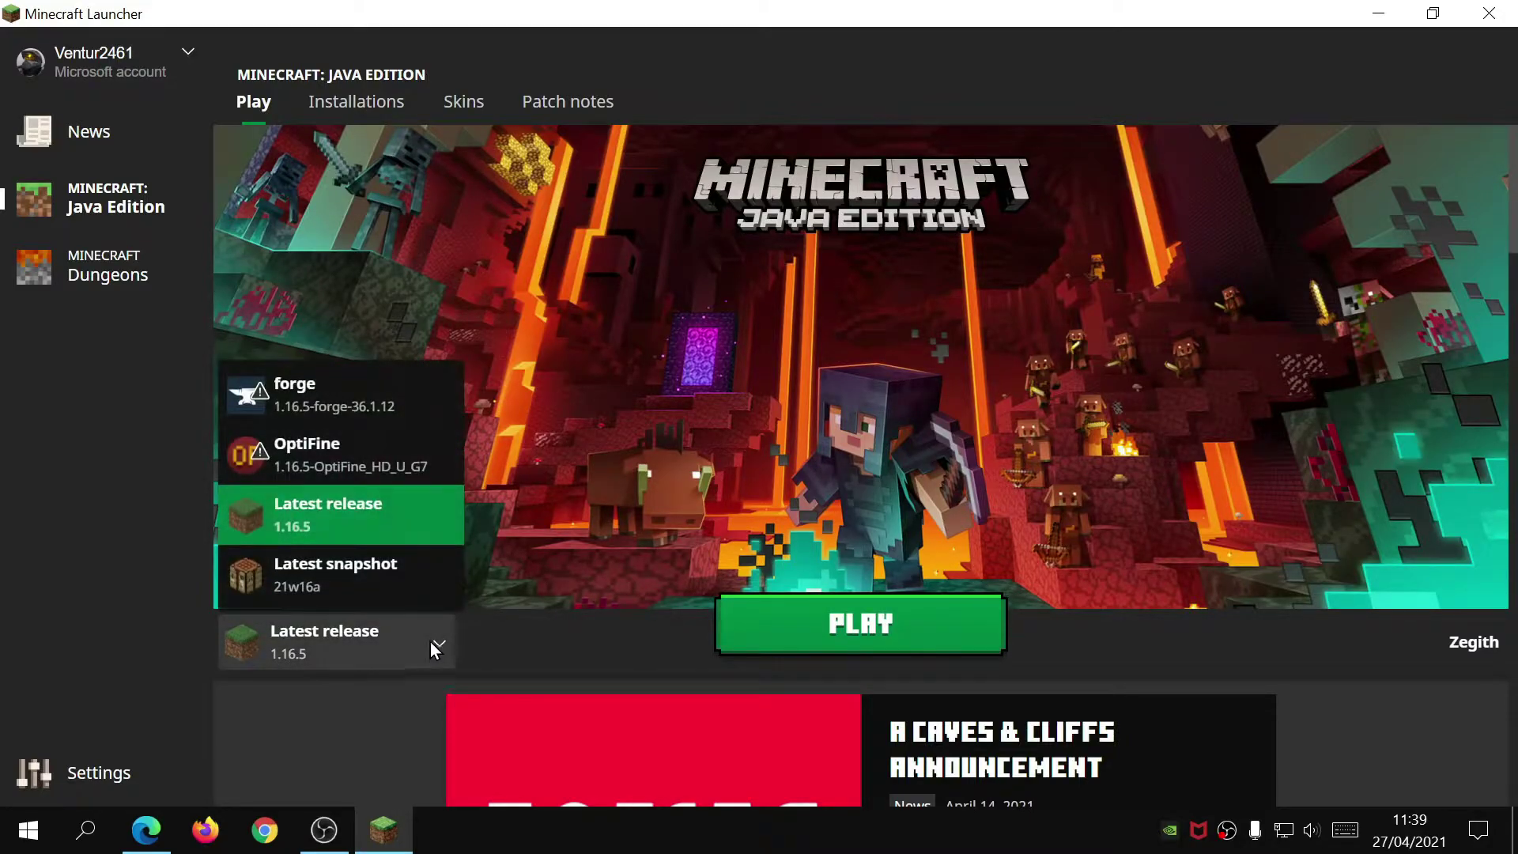
left_click(306, 395)
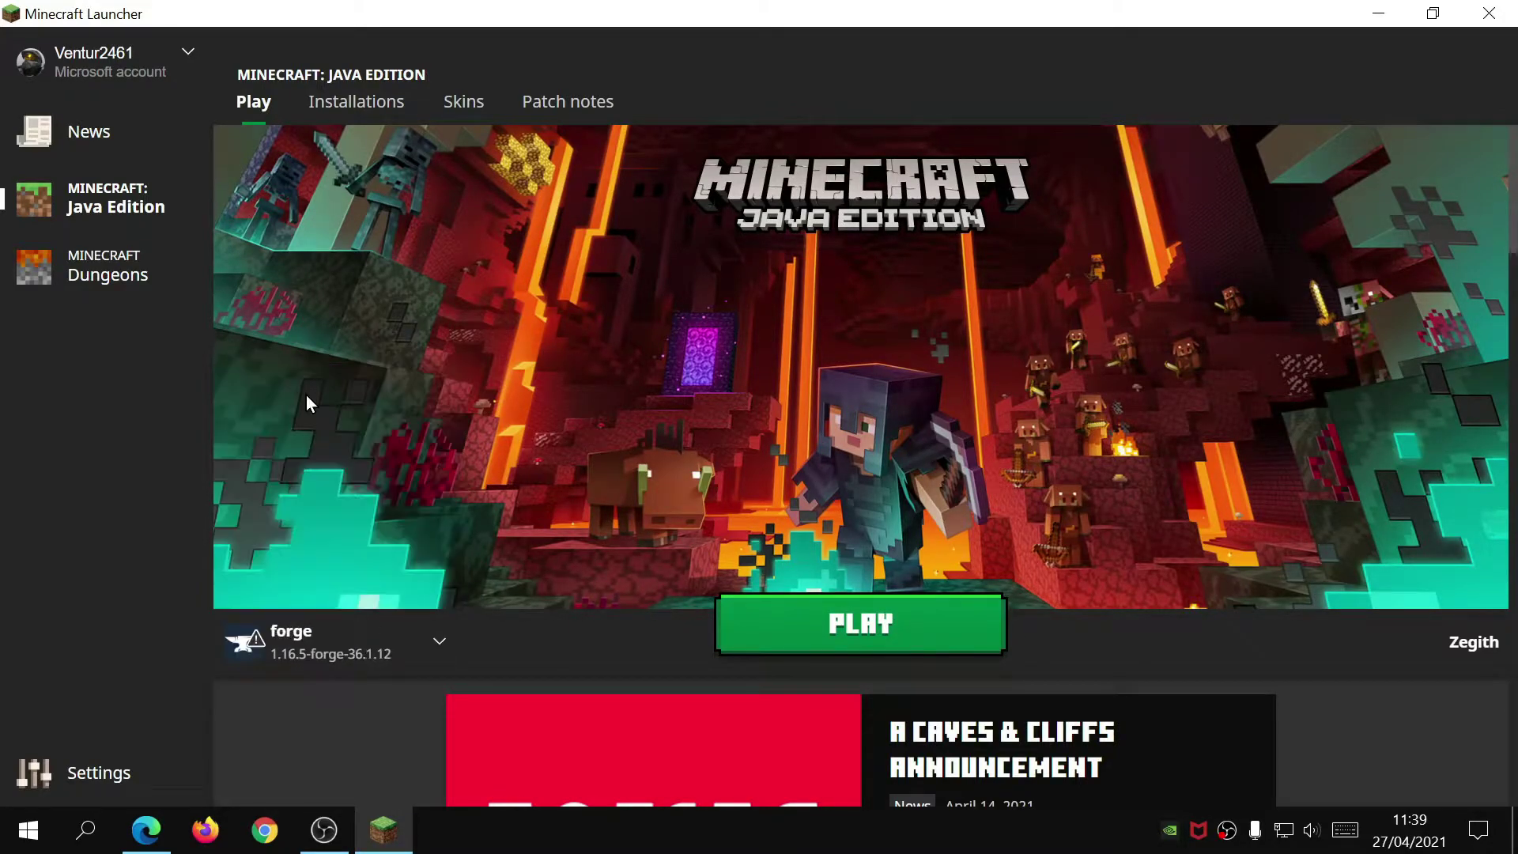
Examine the forge entry in the installations list and in the version choices for playing.
left_click(364, 102)
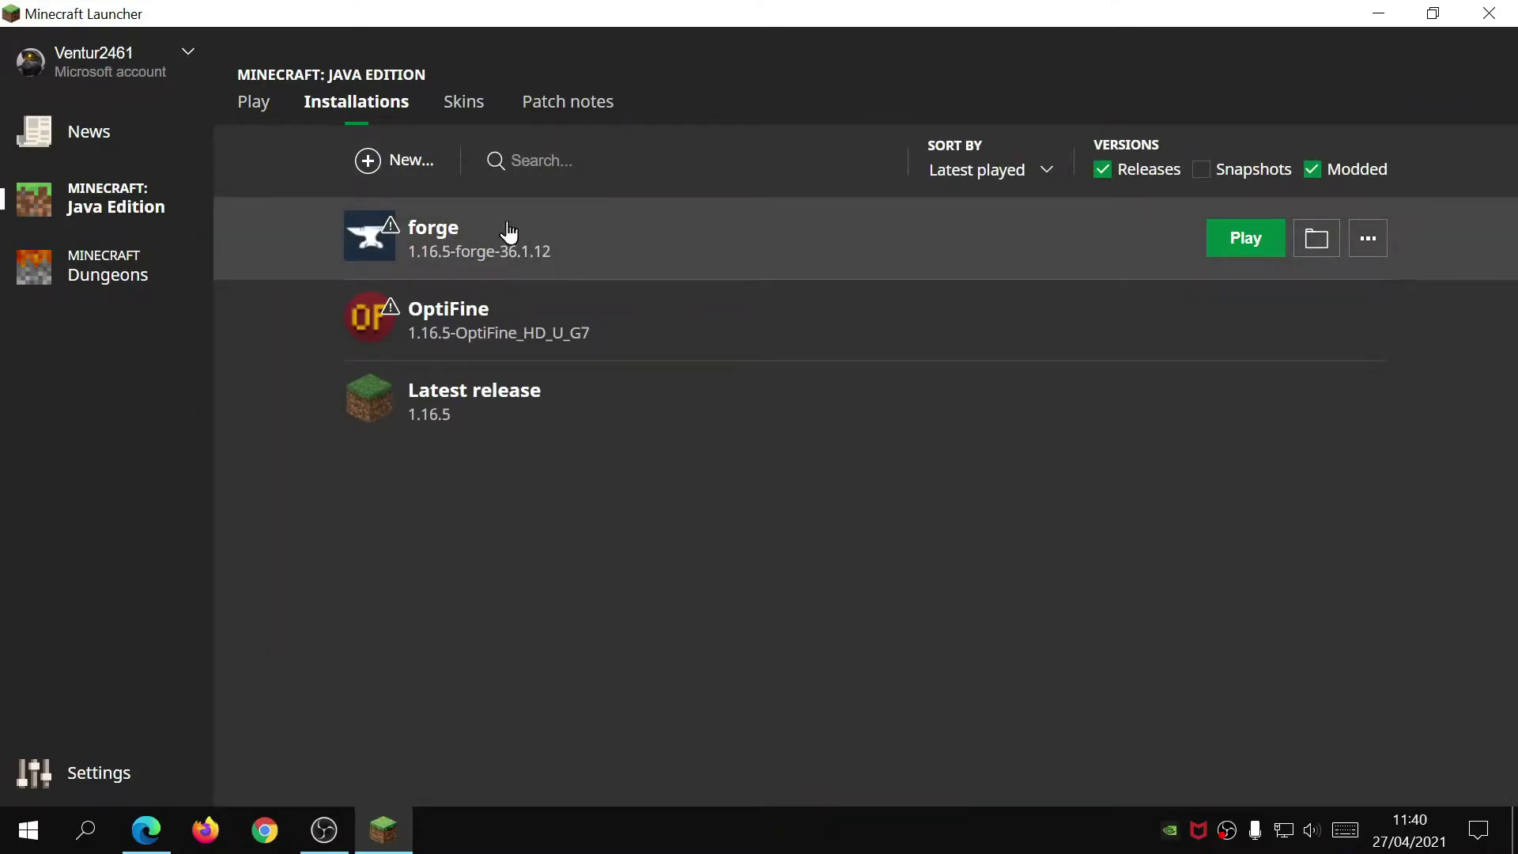
key("alt+Tab")
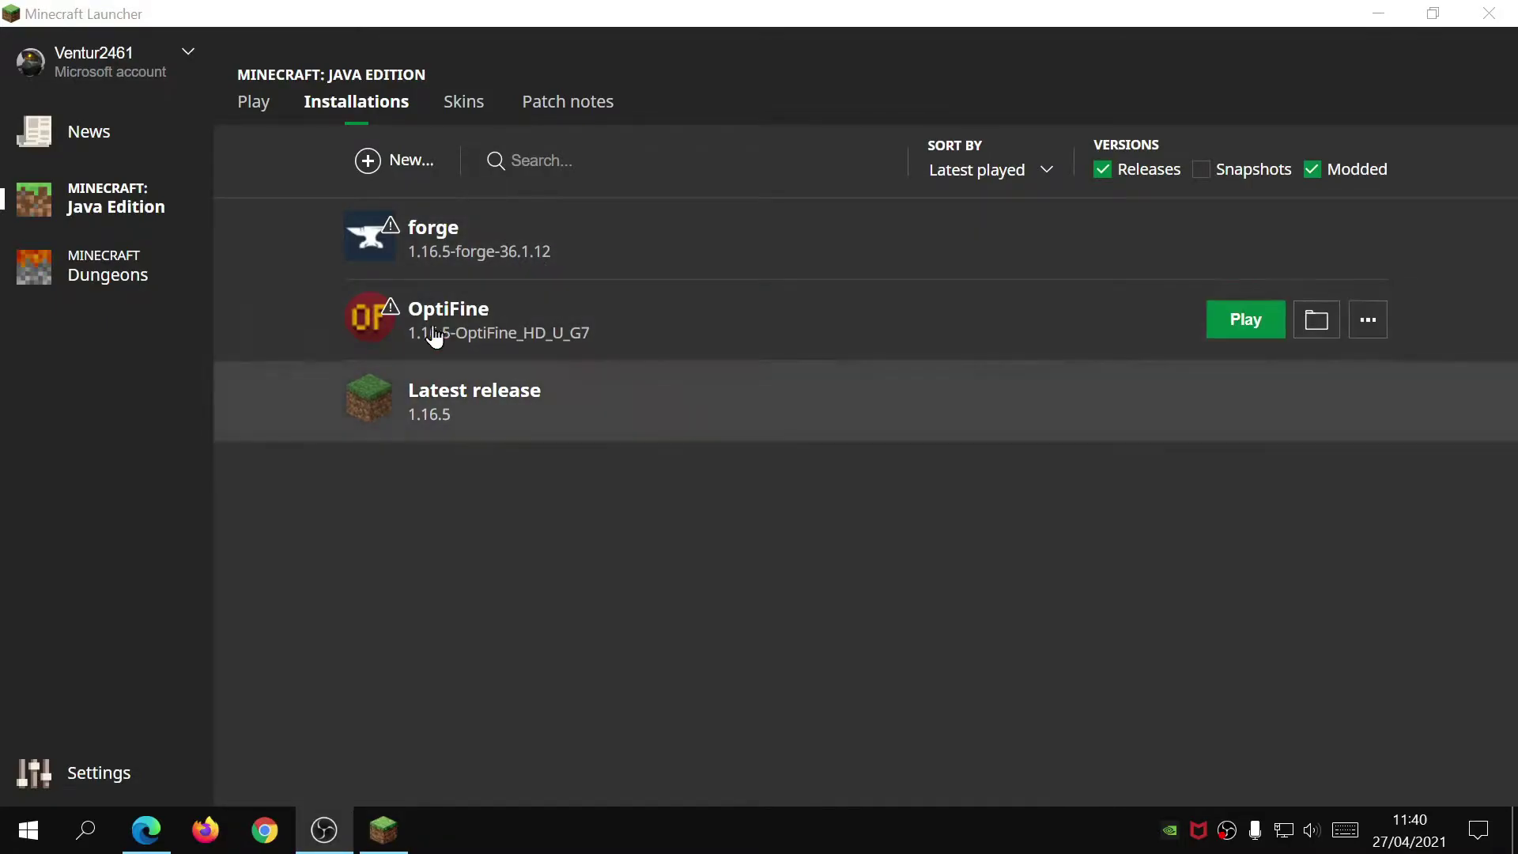
left_click(250, 104)
left_click(319, 642)
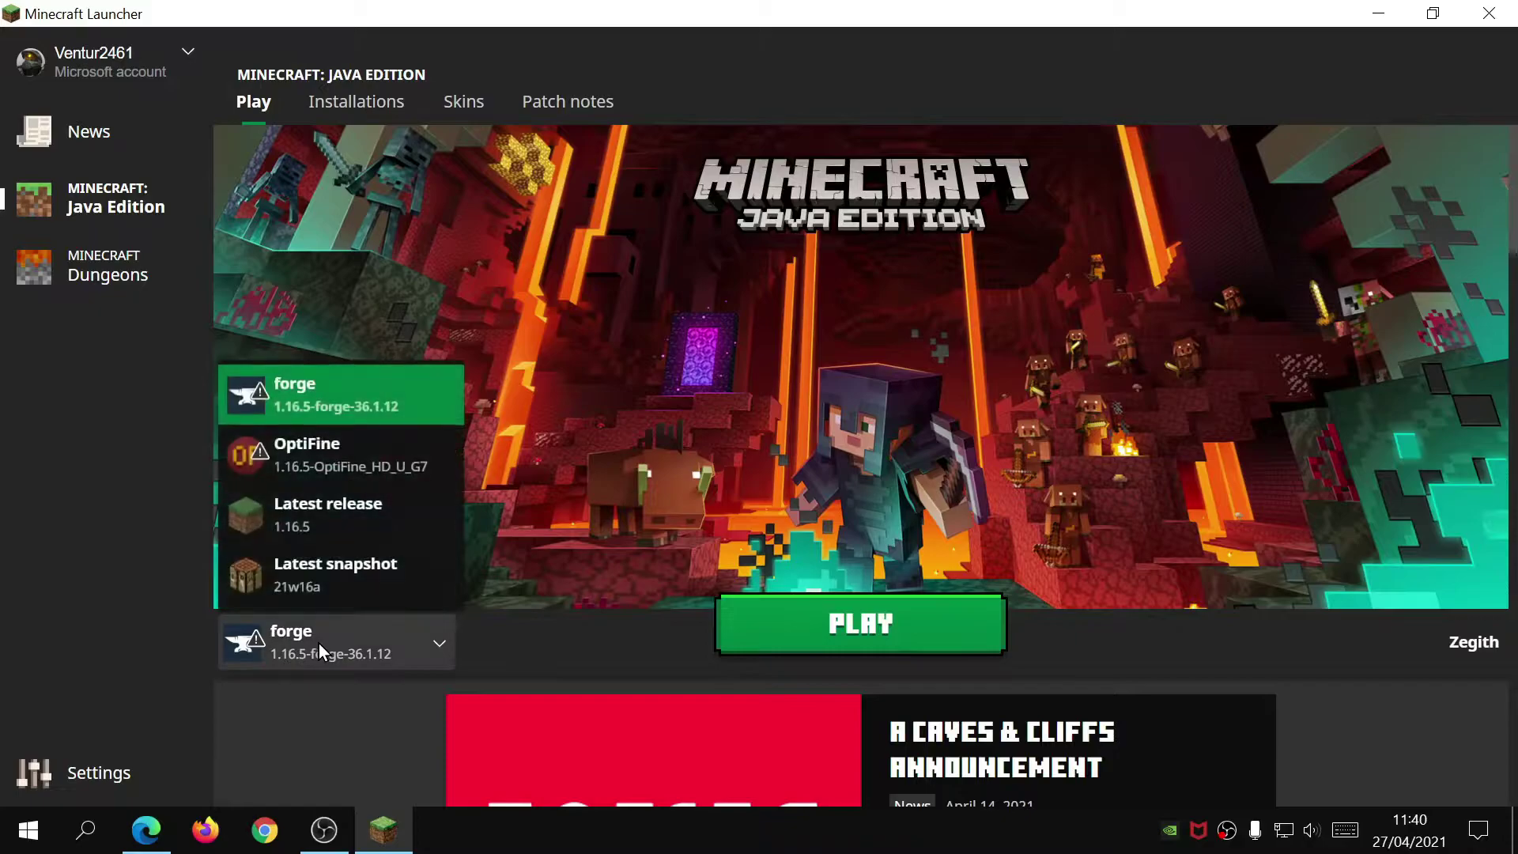
left_click(305, 629)
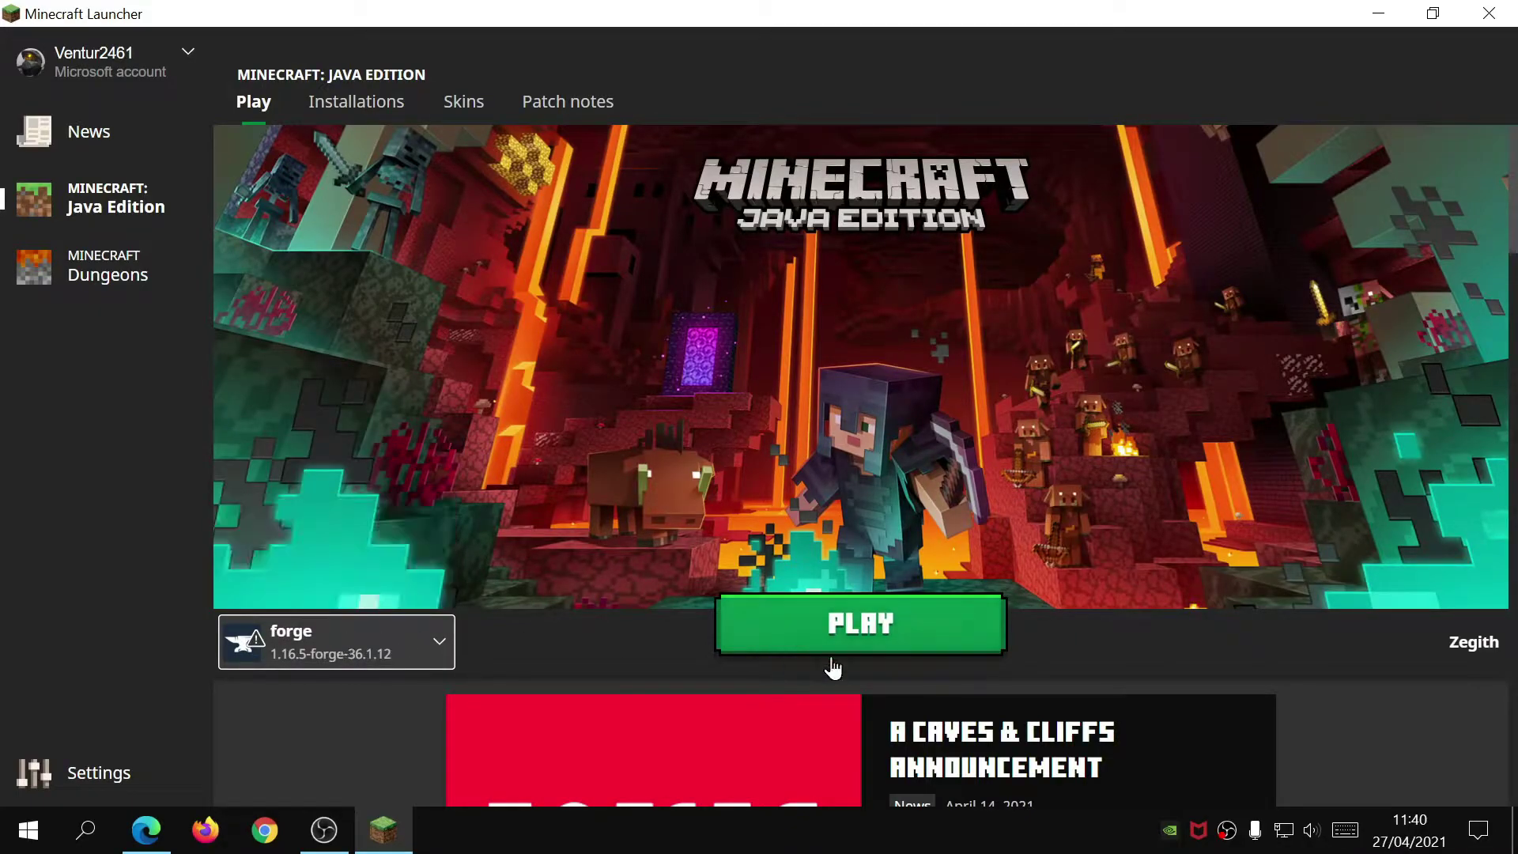
left_click(358, 106)
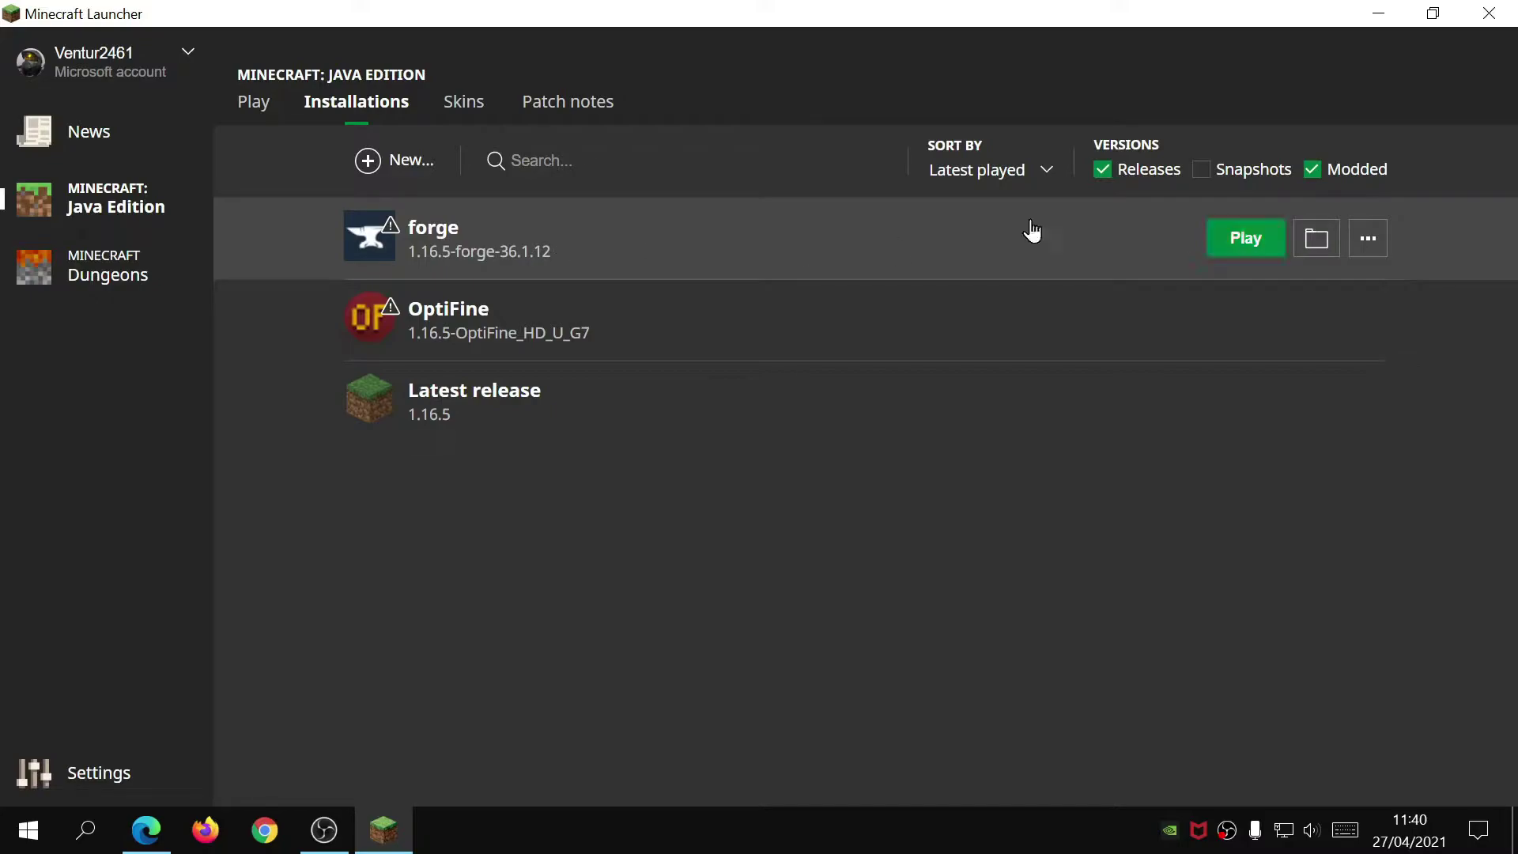
left_click(251, 102)
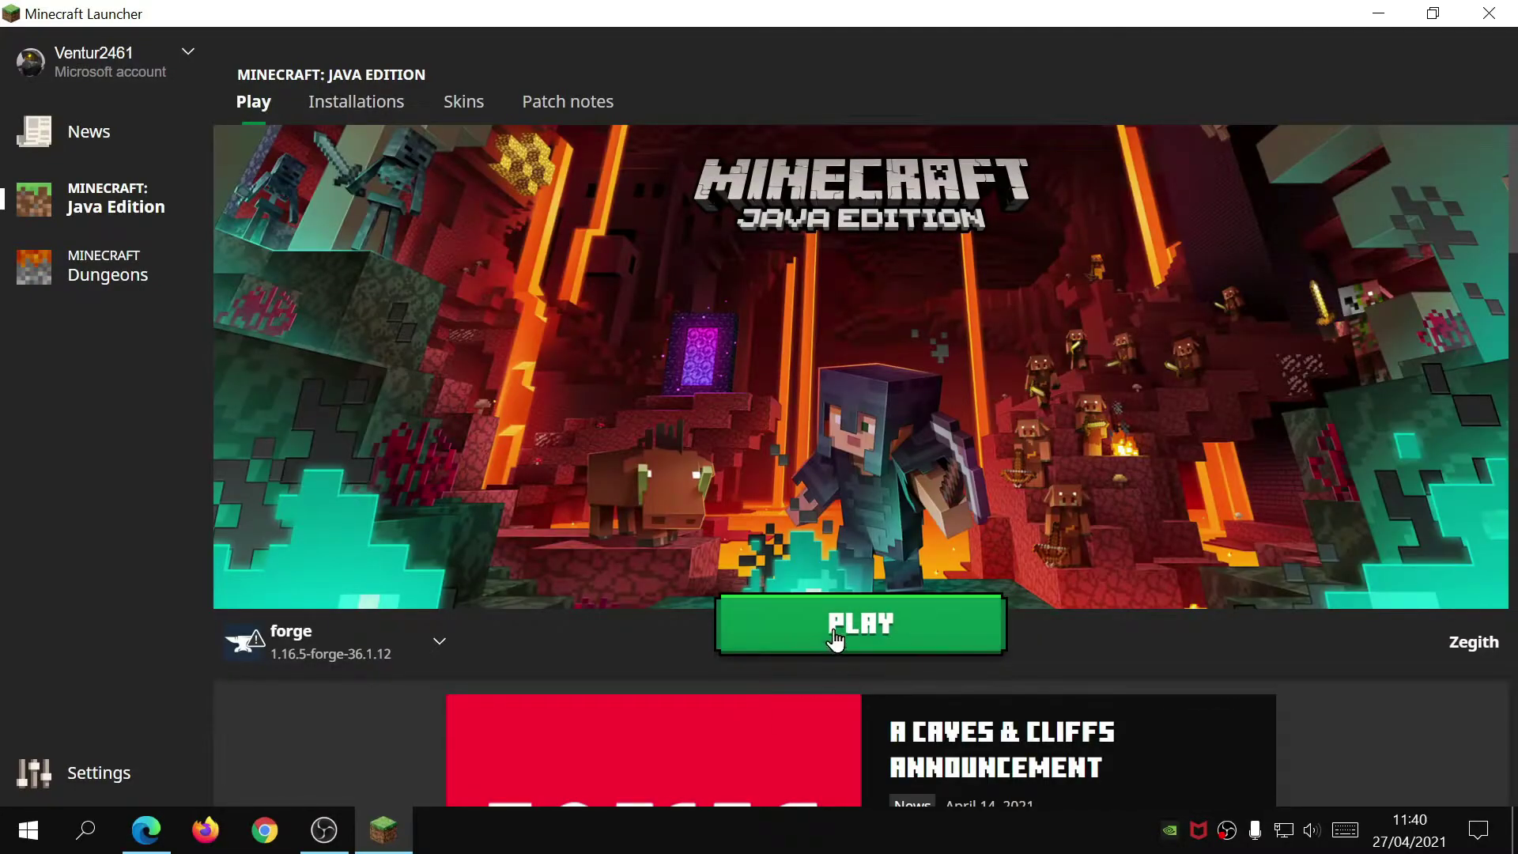
Start the game with the forge installation and open the mods folder from the mods list.
left_click(836, 637)
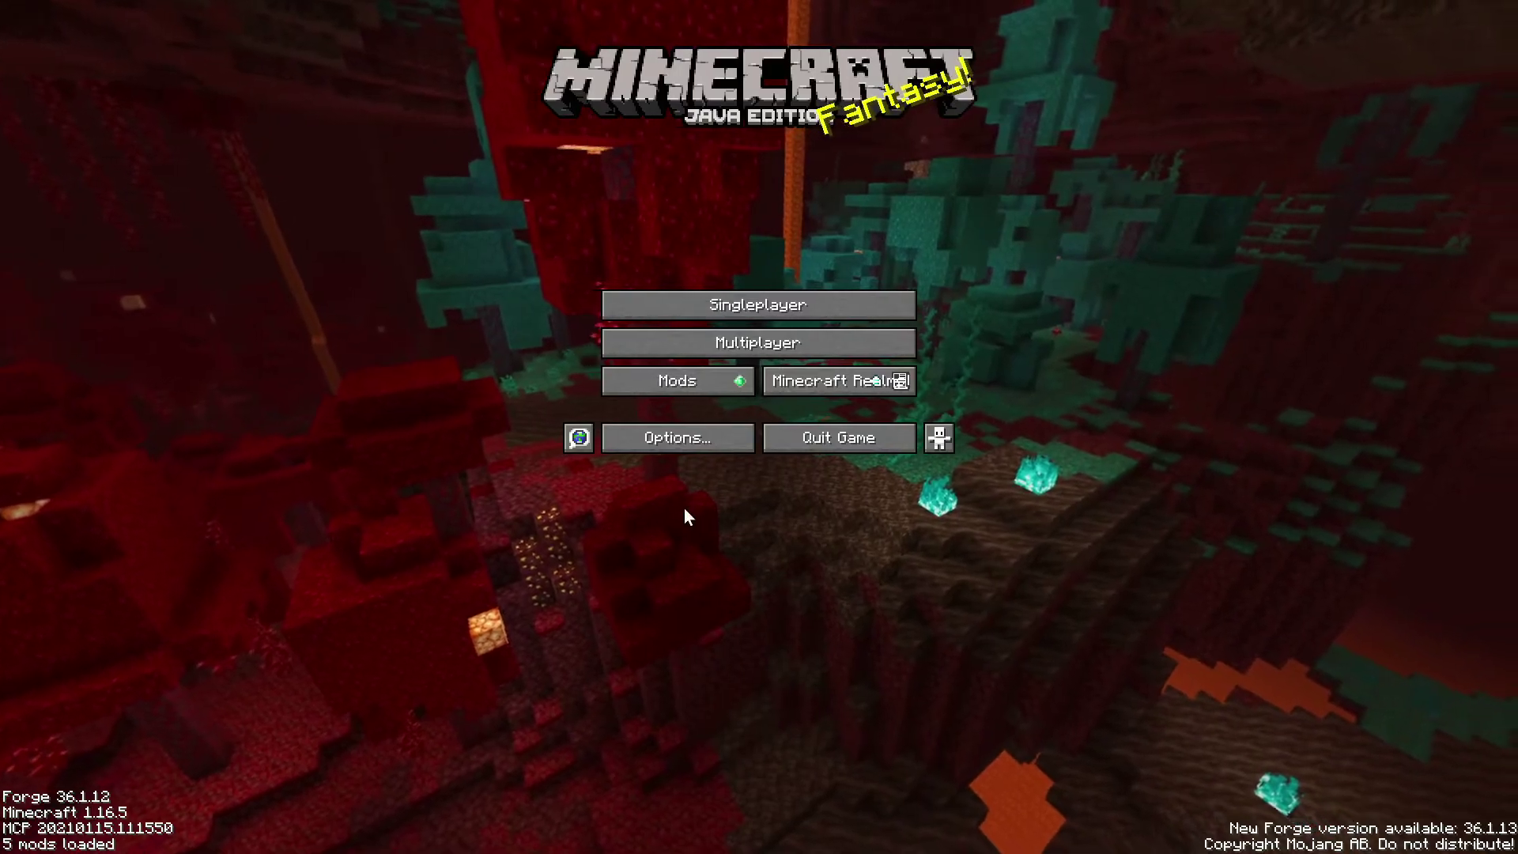
left_click(683, 381)
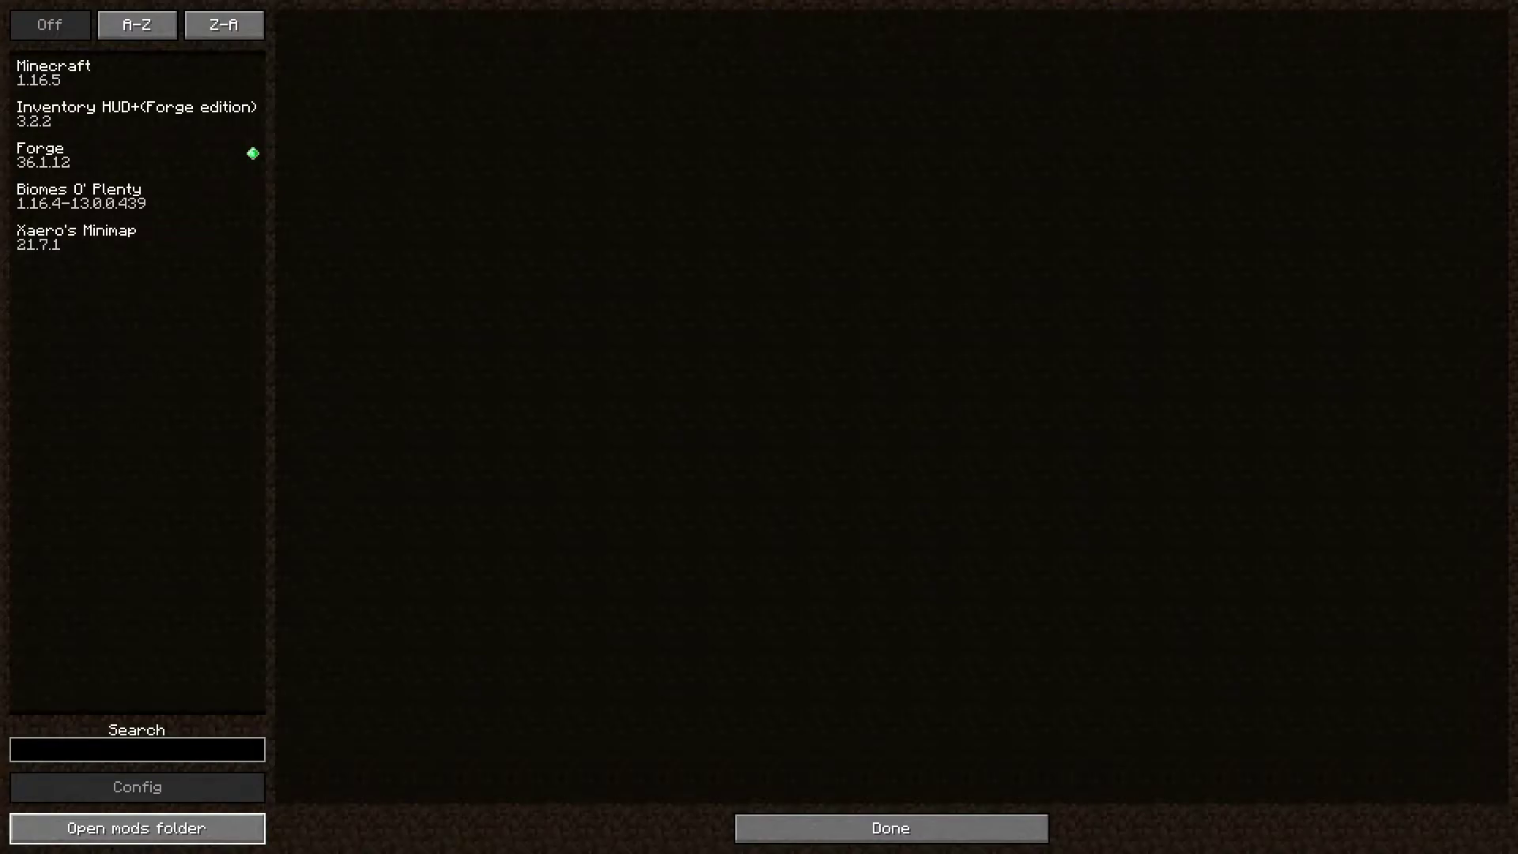
left_click(136, 827)
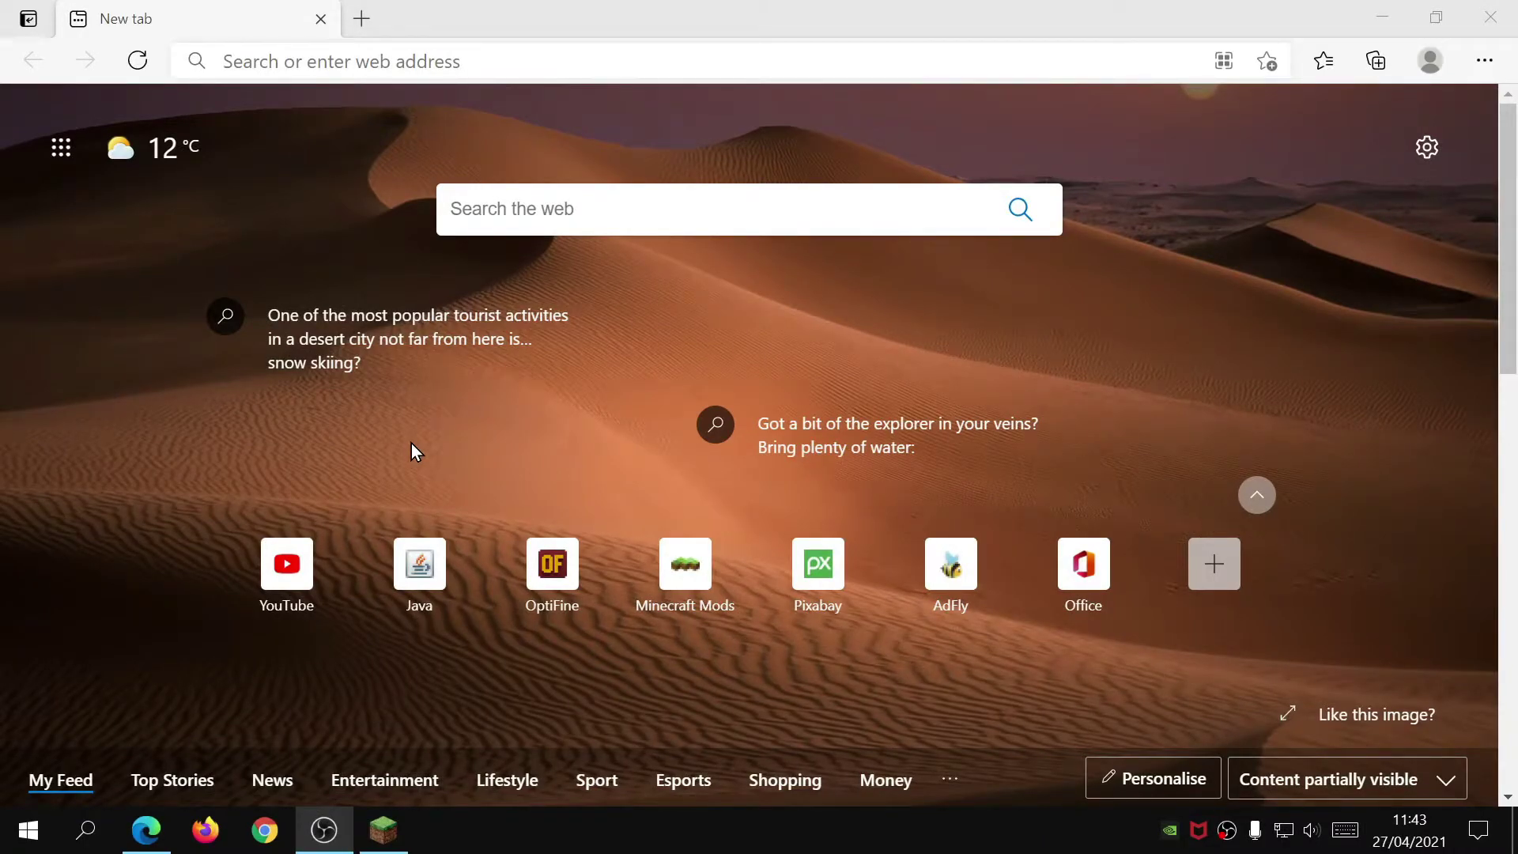
Switch to Microsoft Edge, search the web for "minecraft mods" and open the CurseForge Mods result in a new tab.
left_click(623, 61)
type("mine")
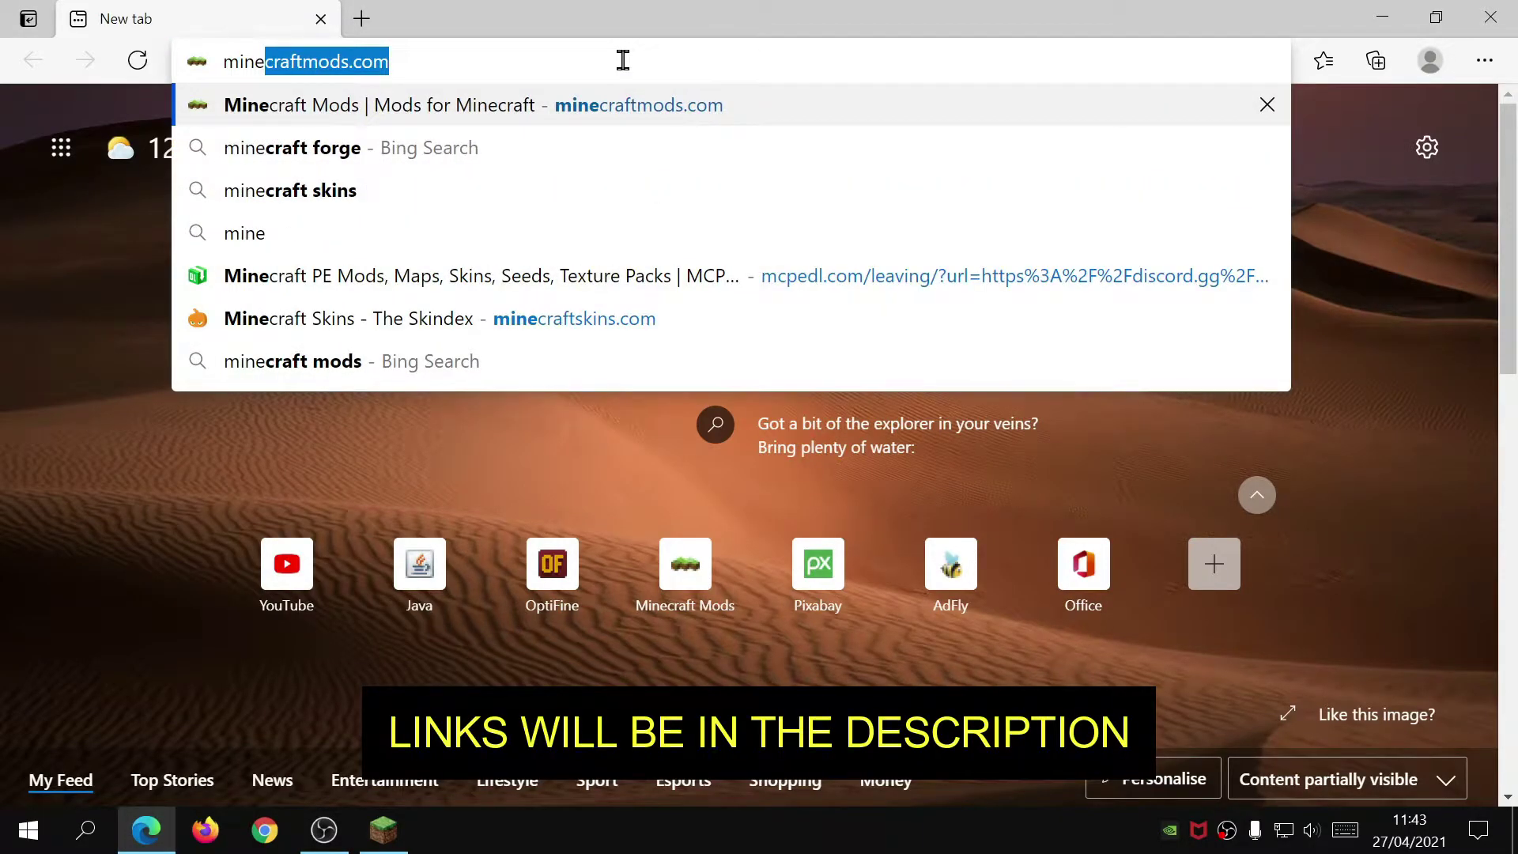
type("craft mod")
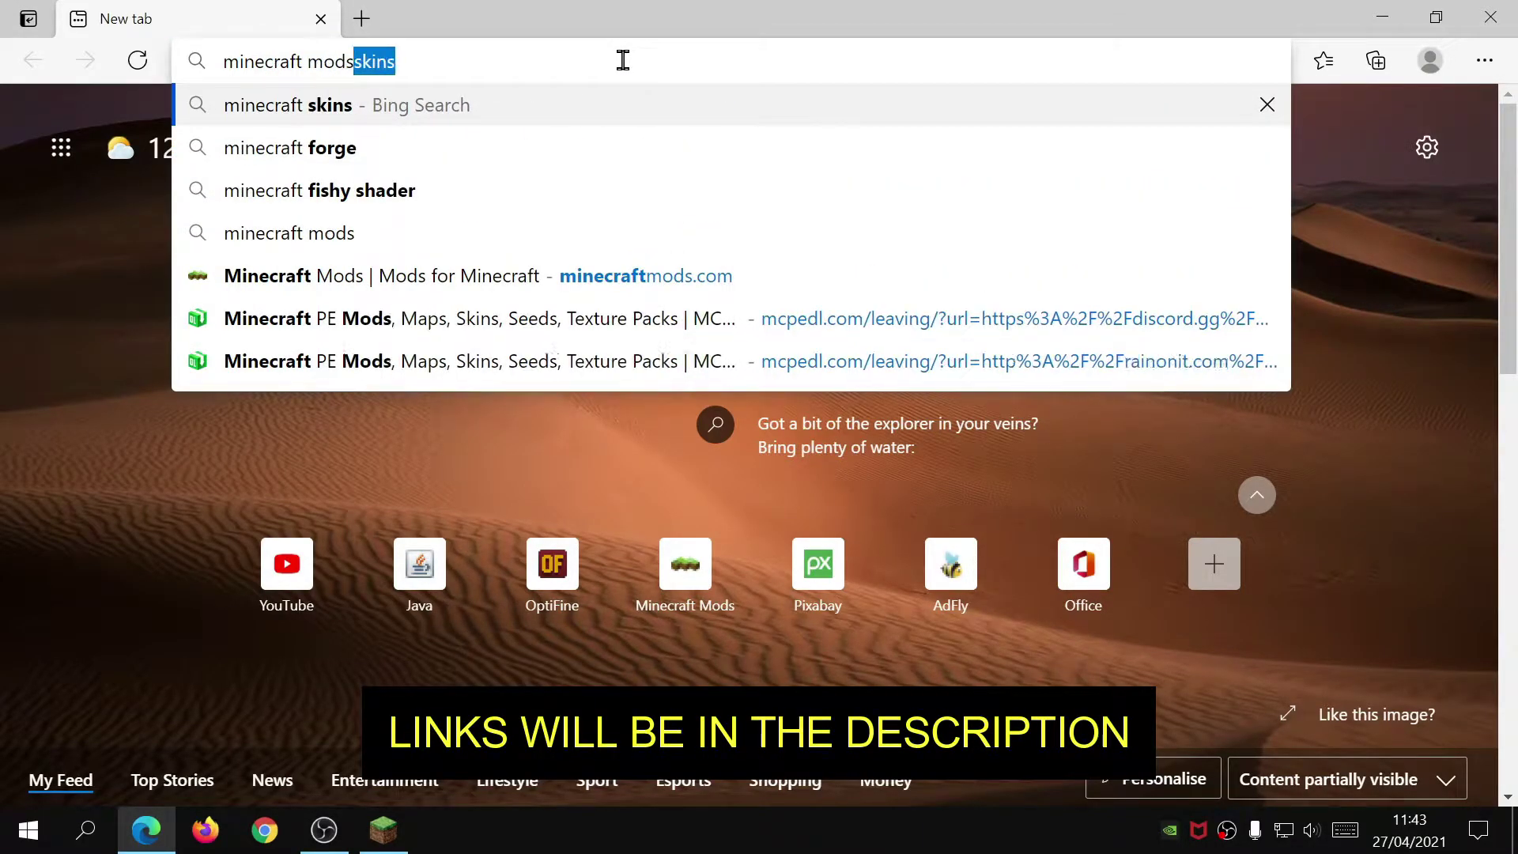
type("s")
key("Return")
scroll(681, 427, "down", 1)
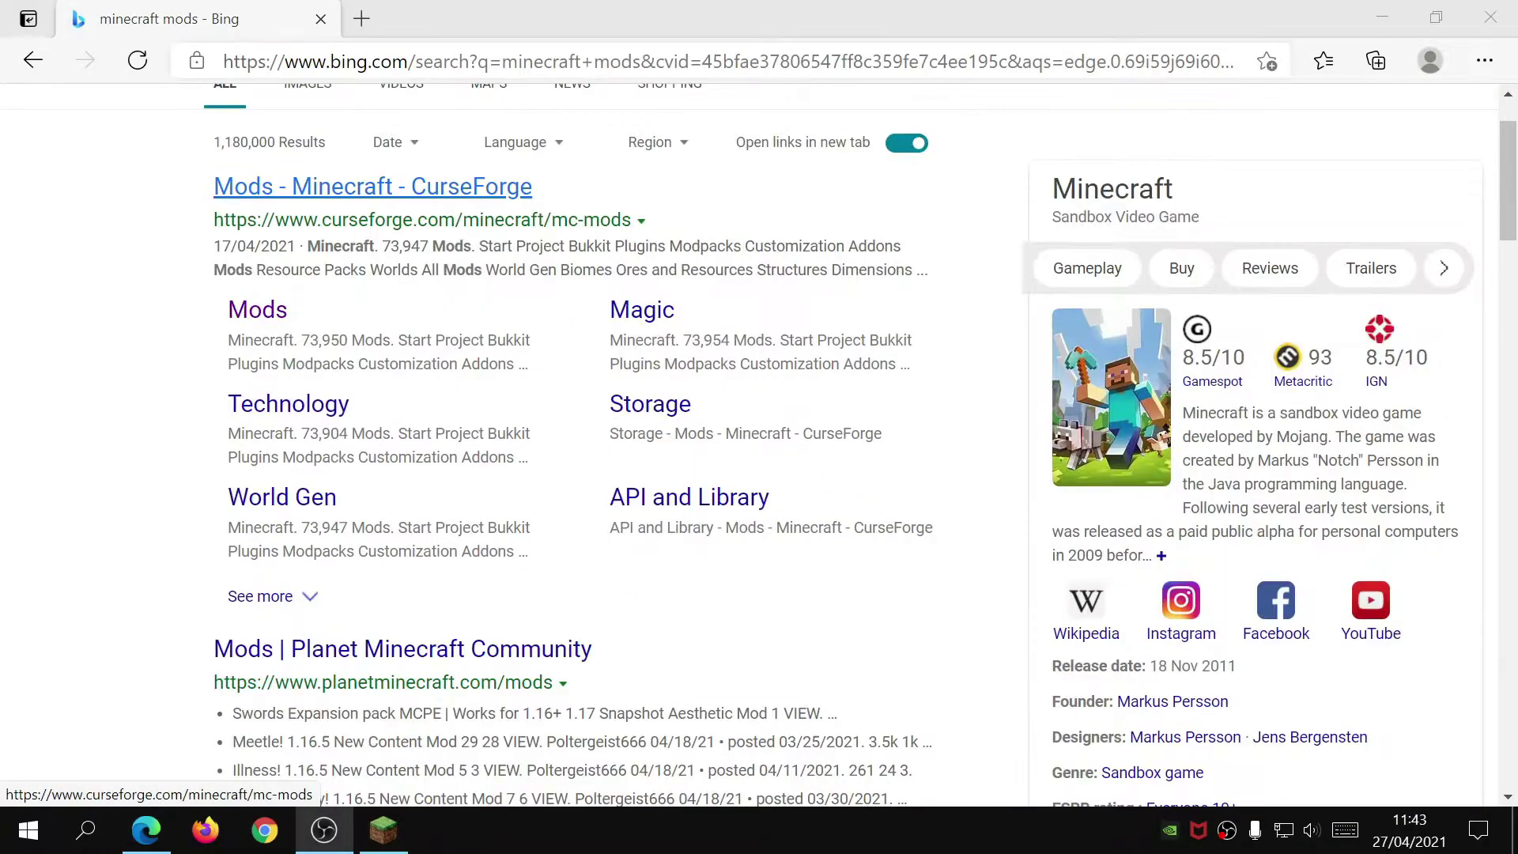
right_click(441, 194)
left_click(542, 210)
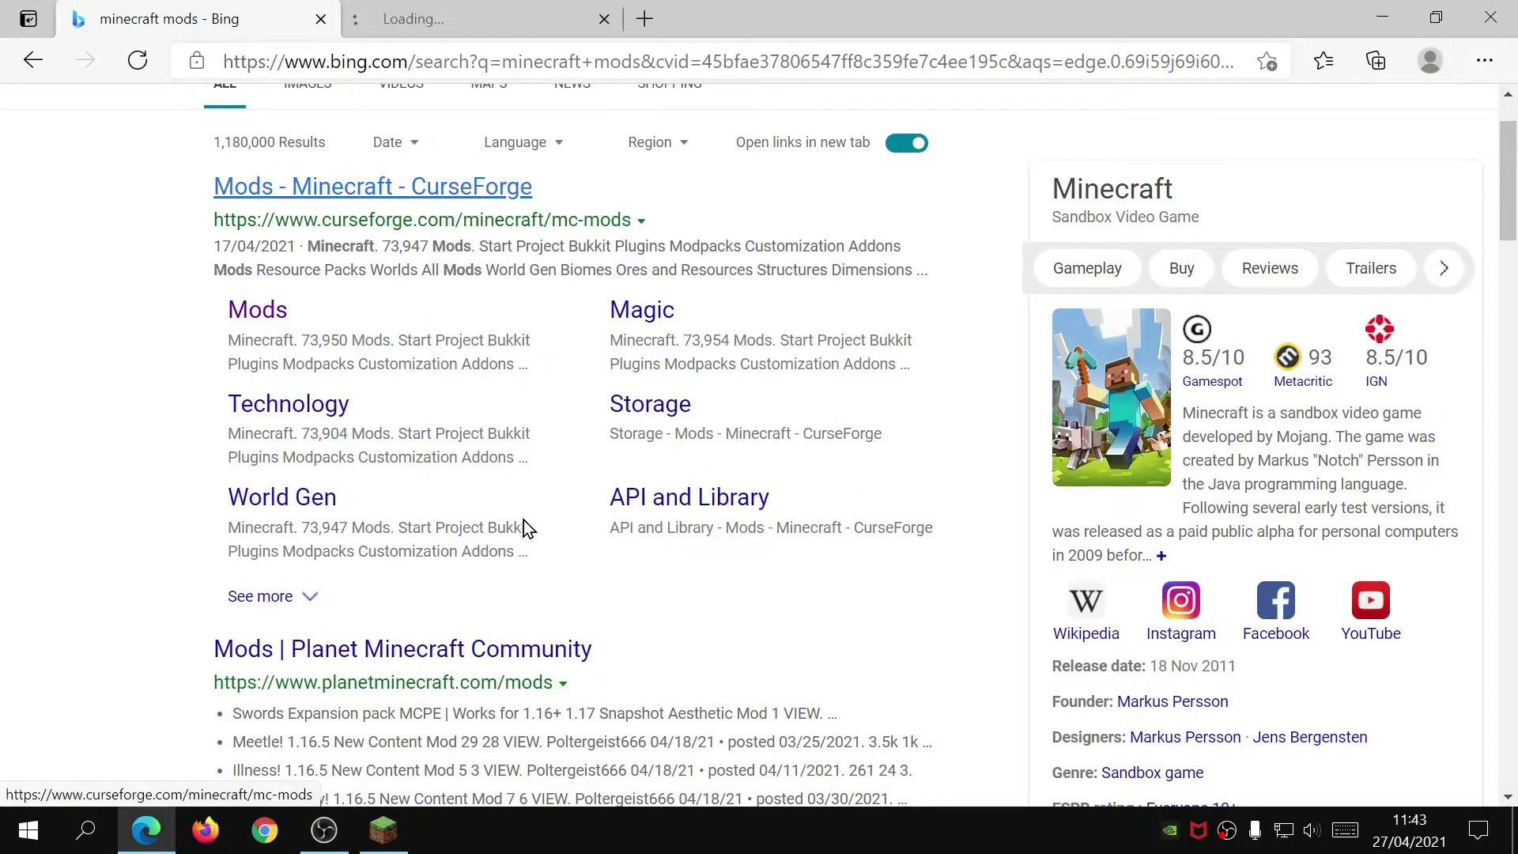
Look over the remaining search results and open minecraftmods.com in their place.
scroll(524, 519, "down", 3)
scroll(524, 520, "down", 5)
scroll(524, 519, "up", 10)
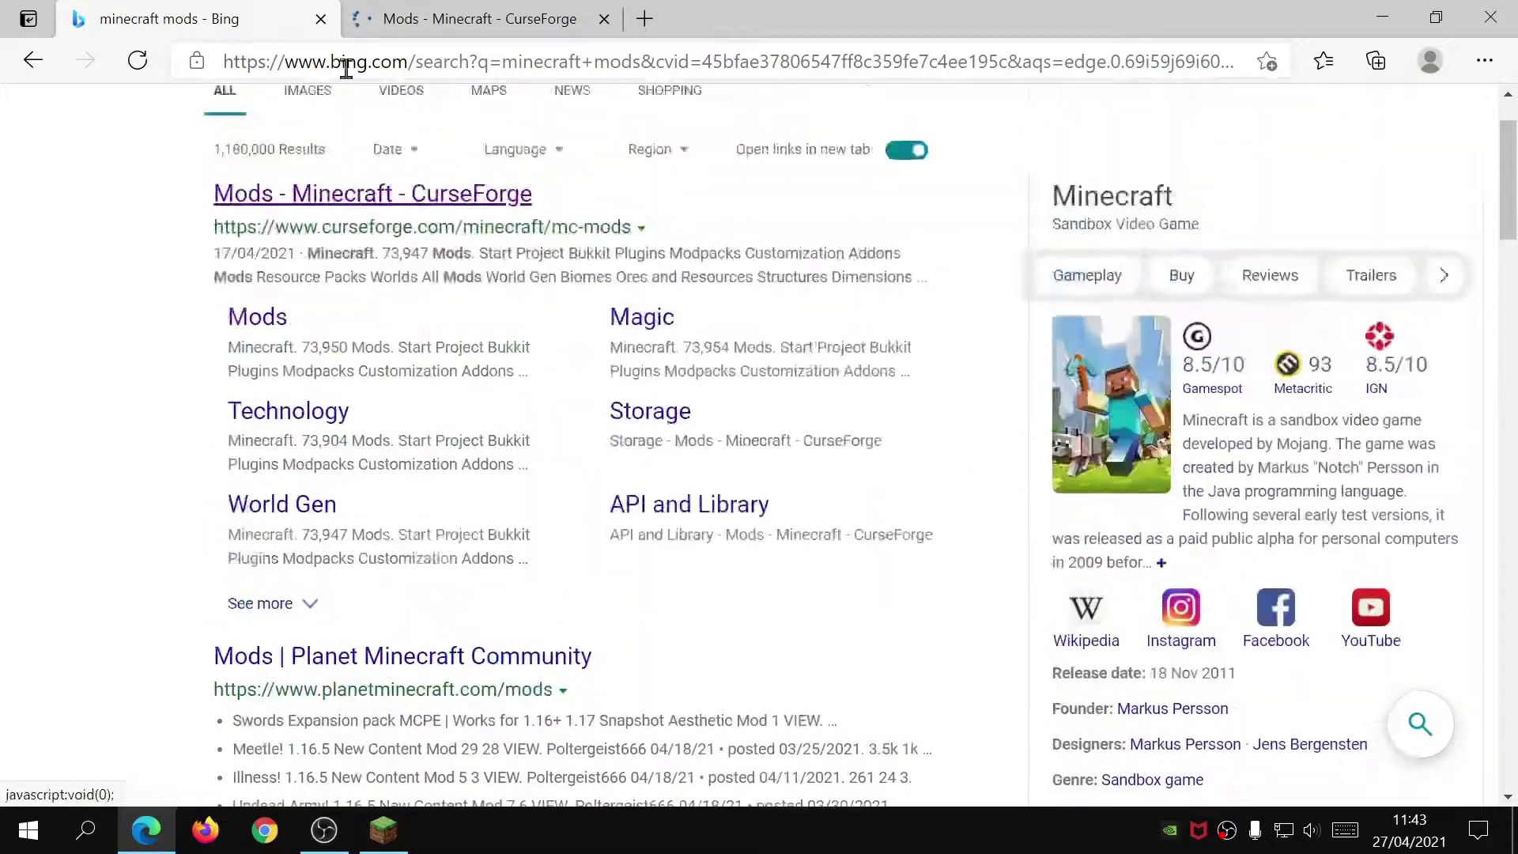
left_click(362, 59)
type("mine")
key("Return")
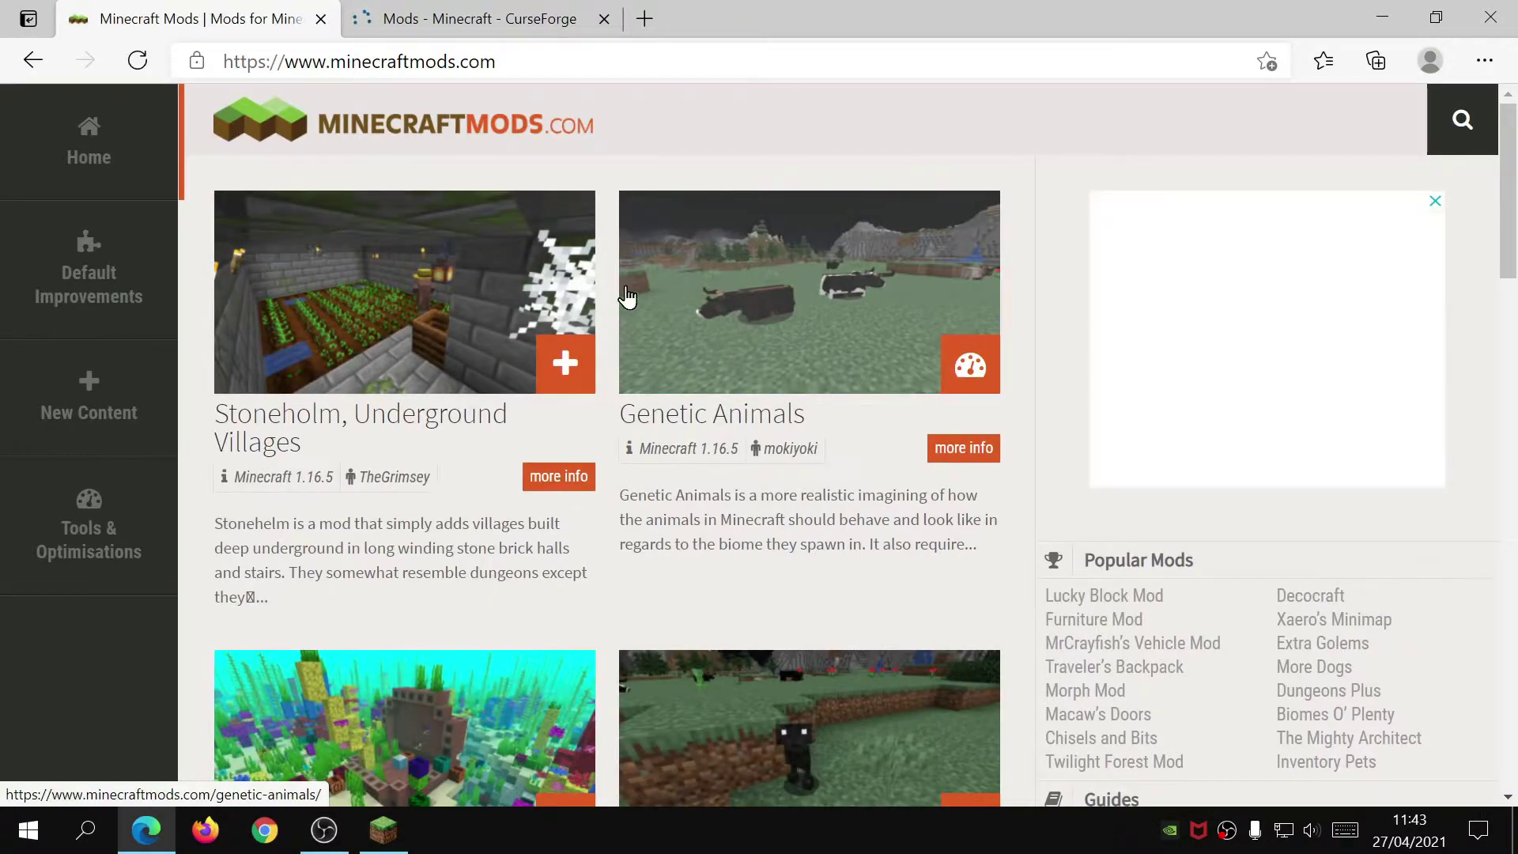
Accept the cookie notice on the CurseForge mods page and look through its list of mods.
left_click(497, 11)
scroll(474, 355, "down", 4)
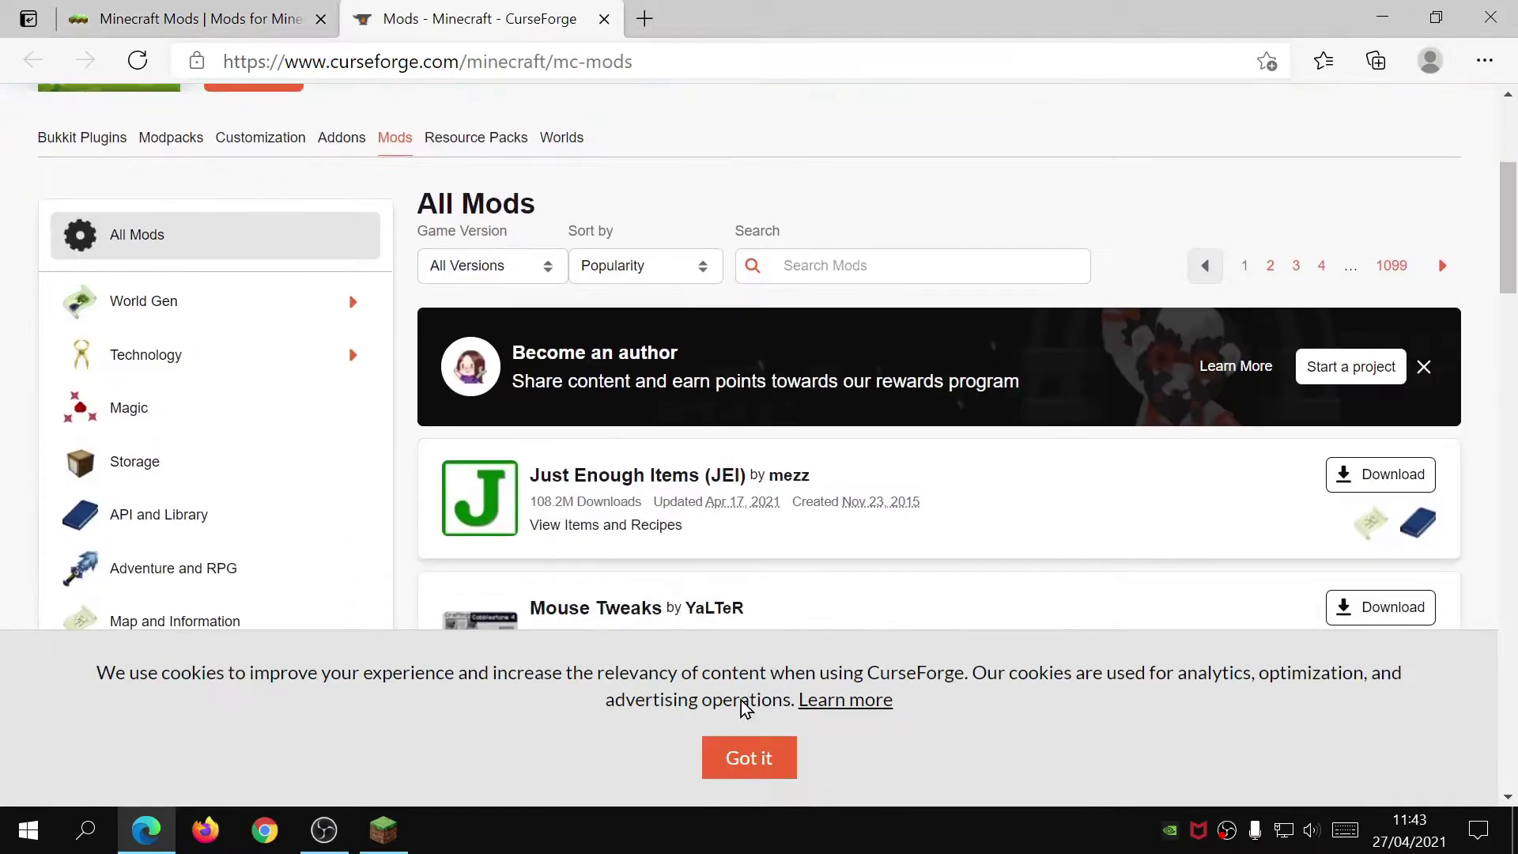
left_click(764, 755)
scroll(198, 474, "down", 3)
scroll(1009, 597, "down", 2)
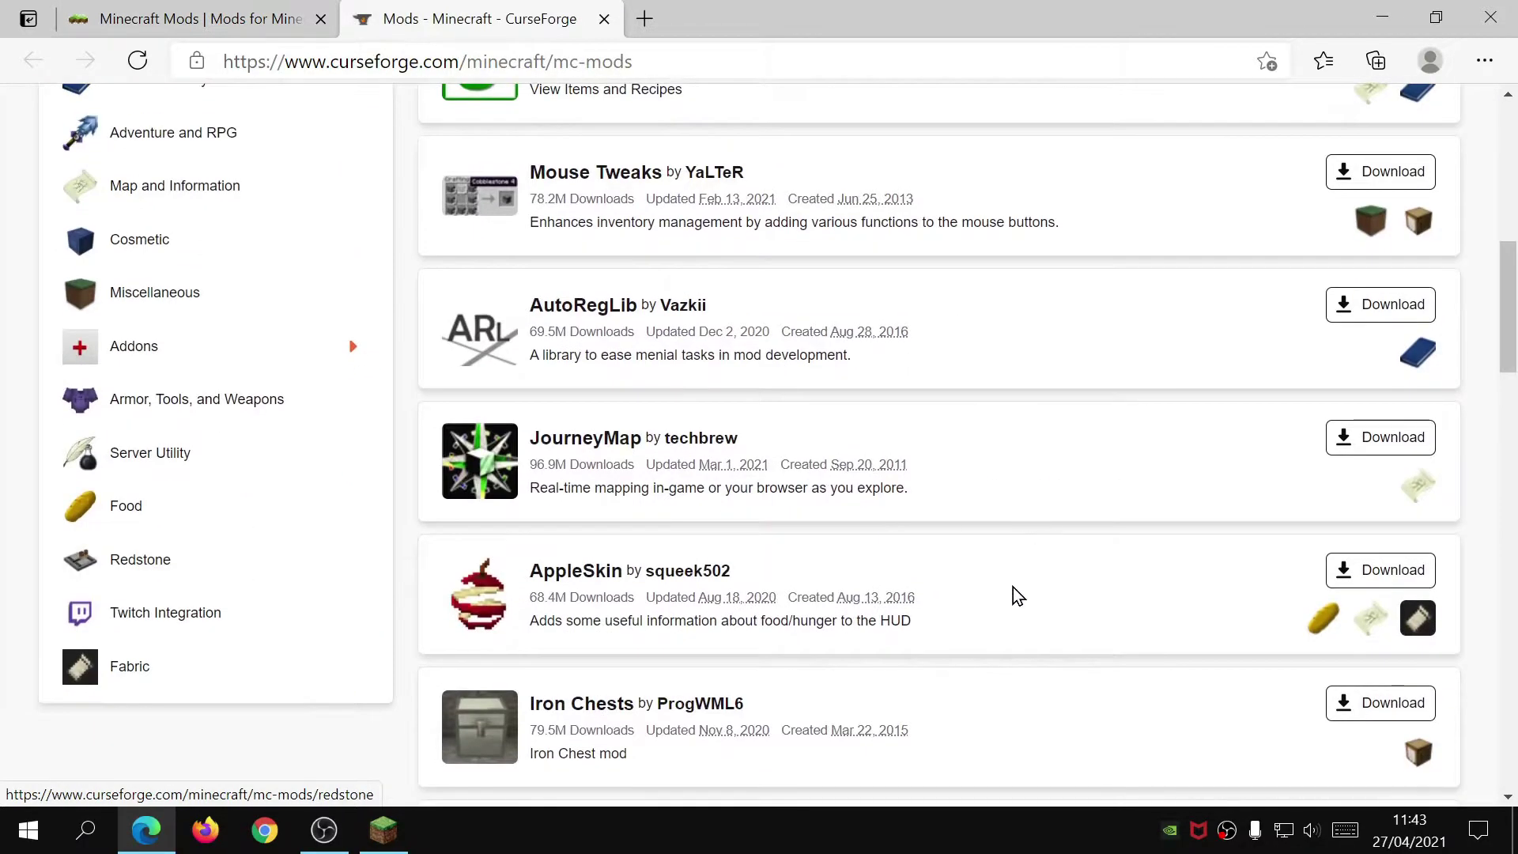
scroll(1012, 601, "up", 5)
Open the Xaero's Minimap page on minecraftmods.com and download version 21.7.1 for Forge 1.16.5 - 1.16.2 from the mirror.
left_click(237, 19)
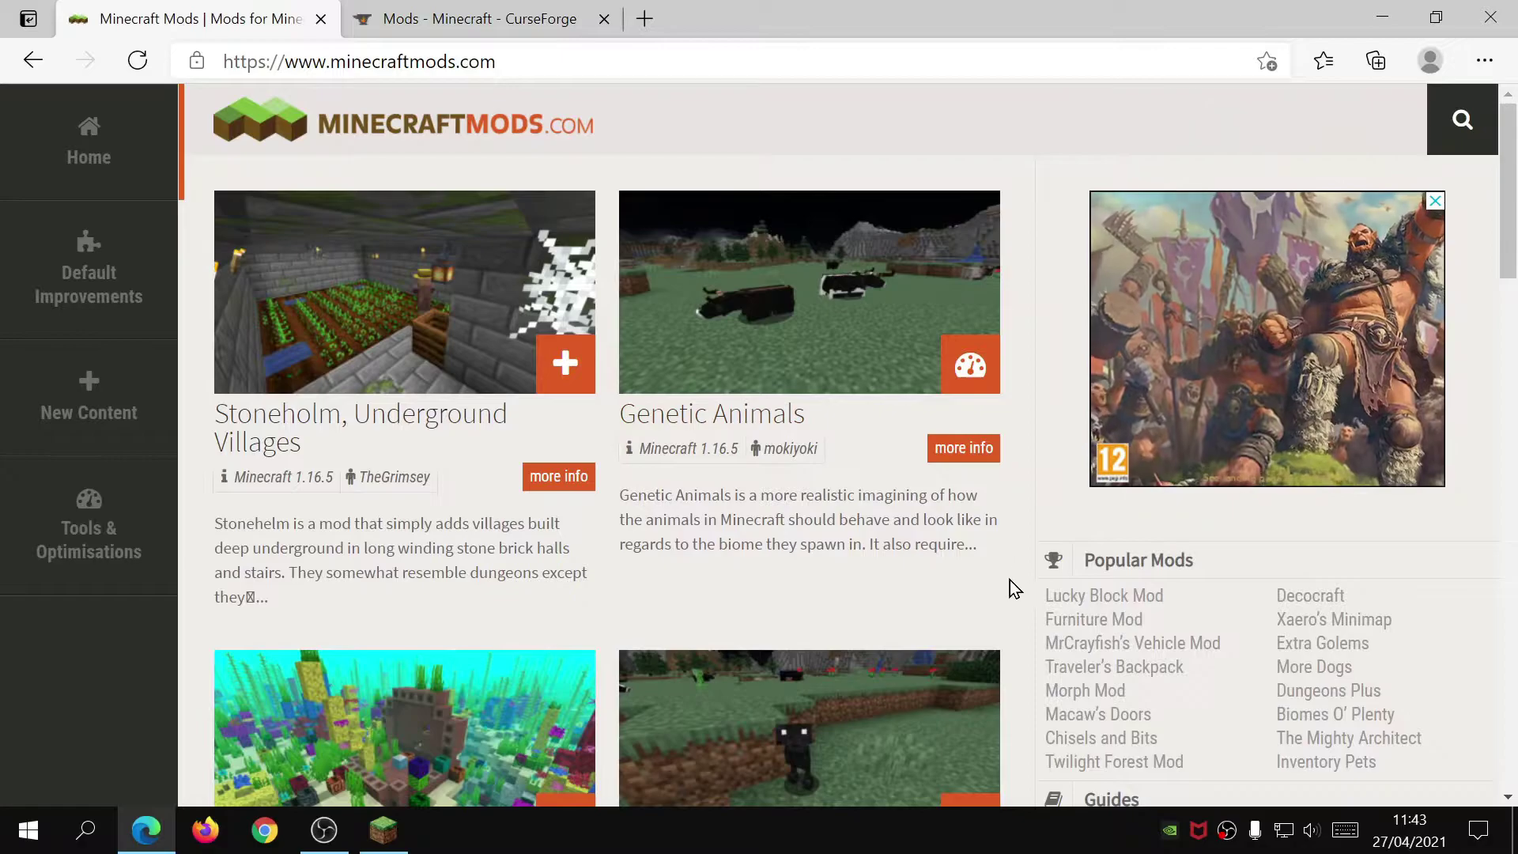
scroll(1009, 580, "down", 3)
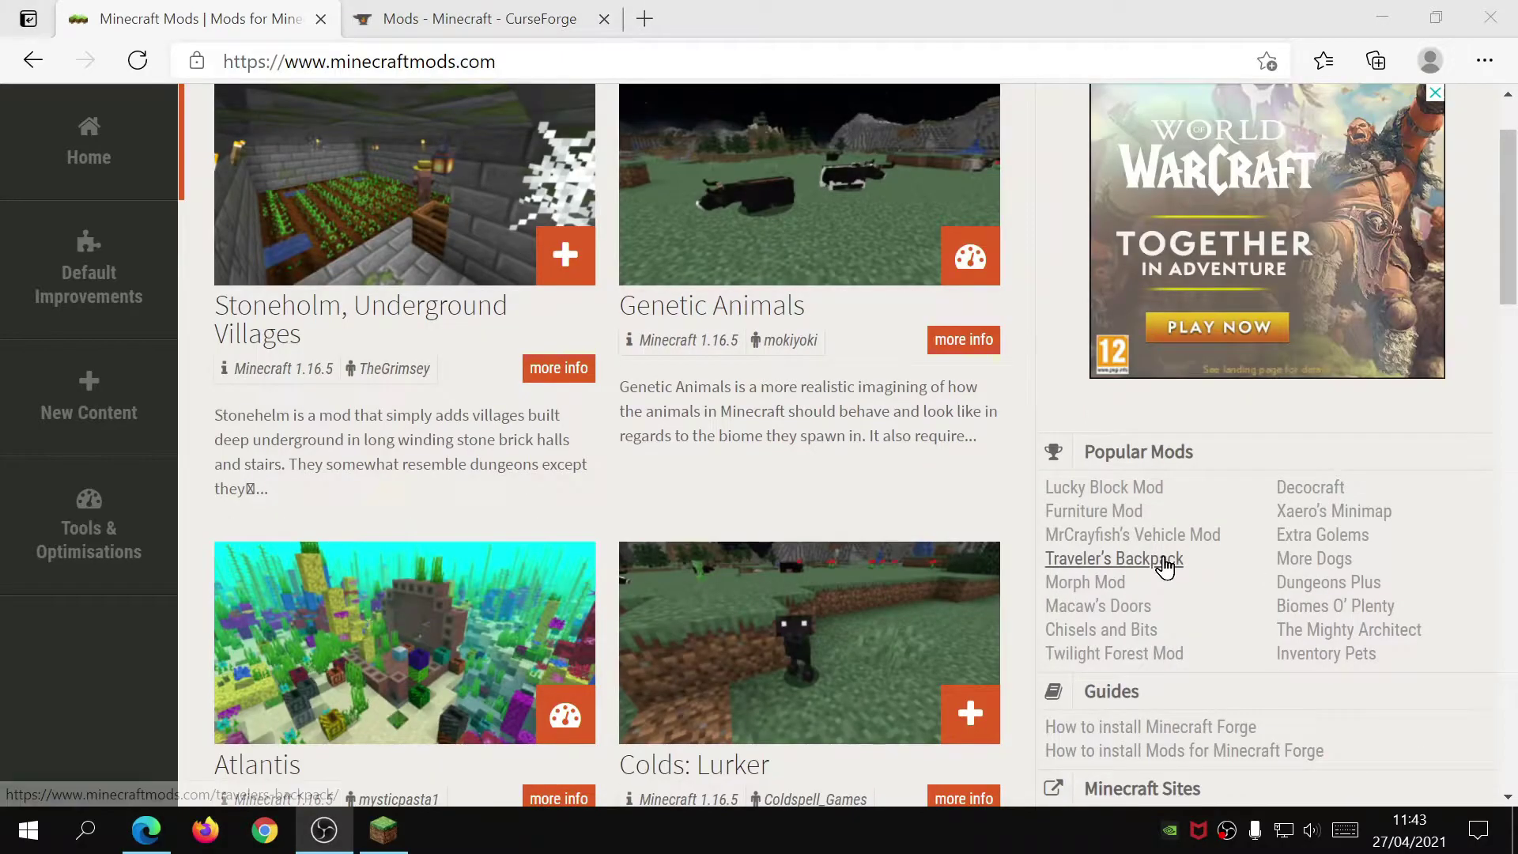
left_click(1318, 514)
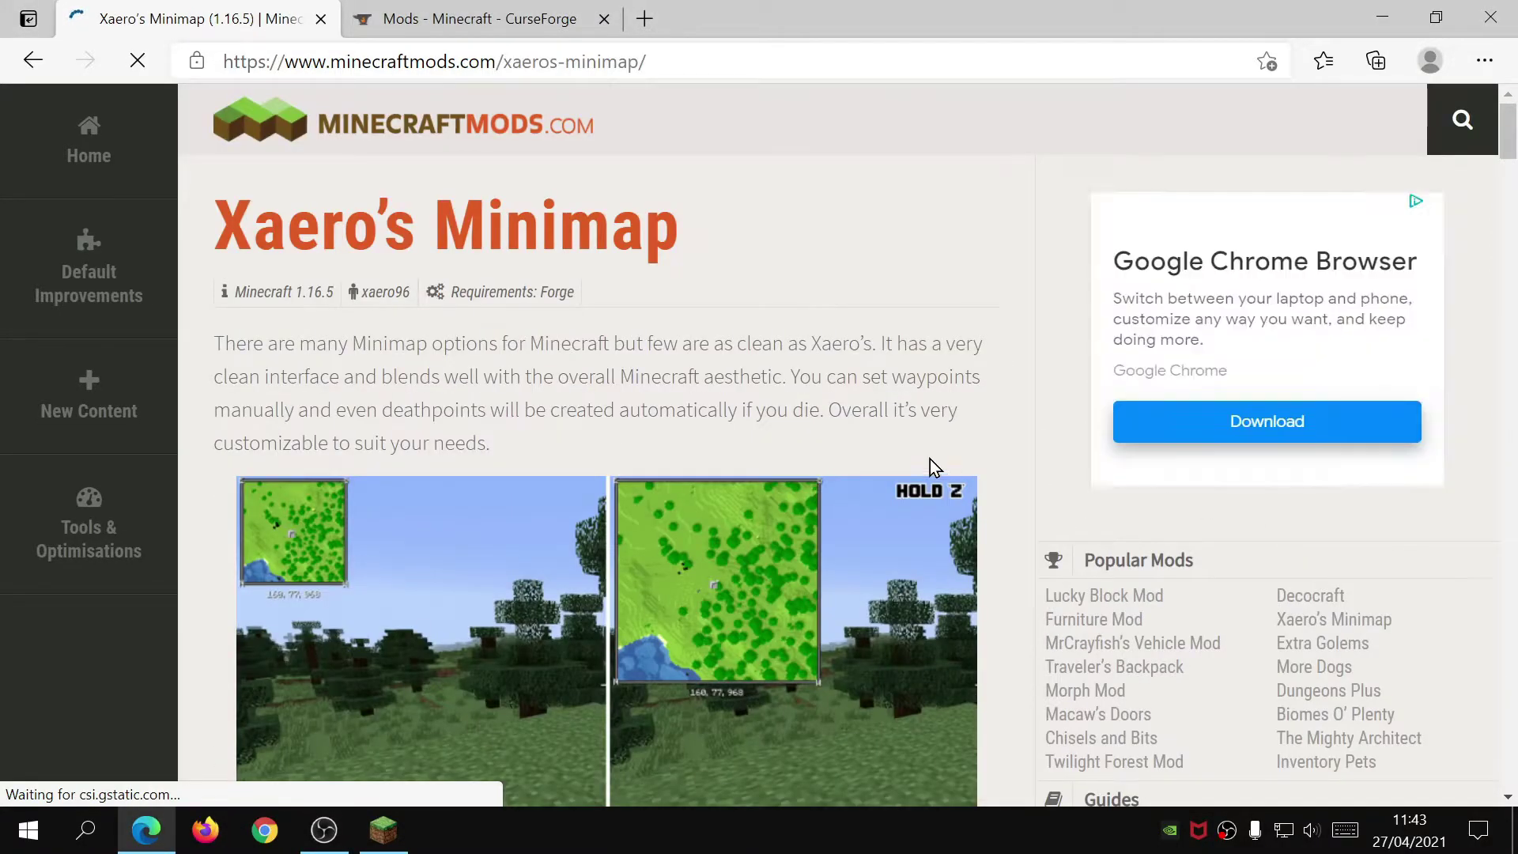
scroll(930, 462, "down", 5)
scroll(904, 462, "down", 15)
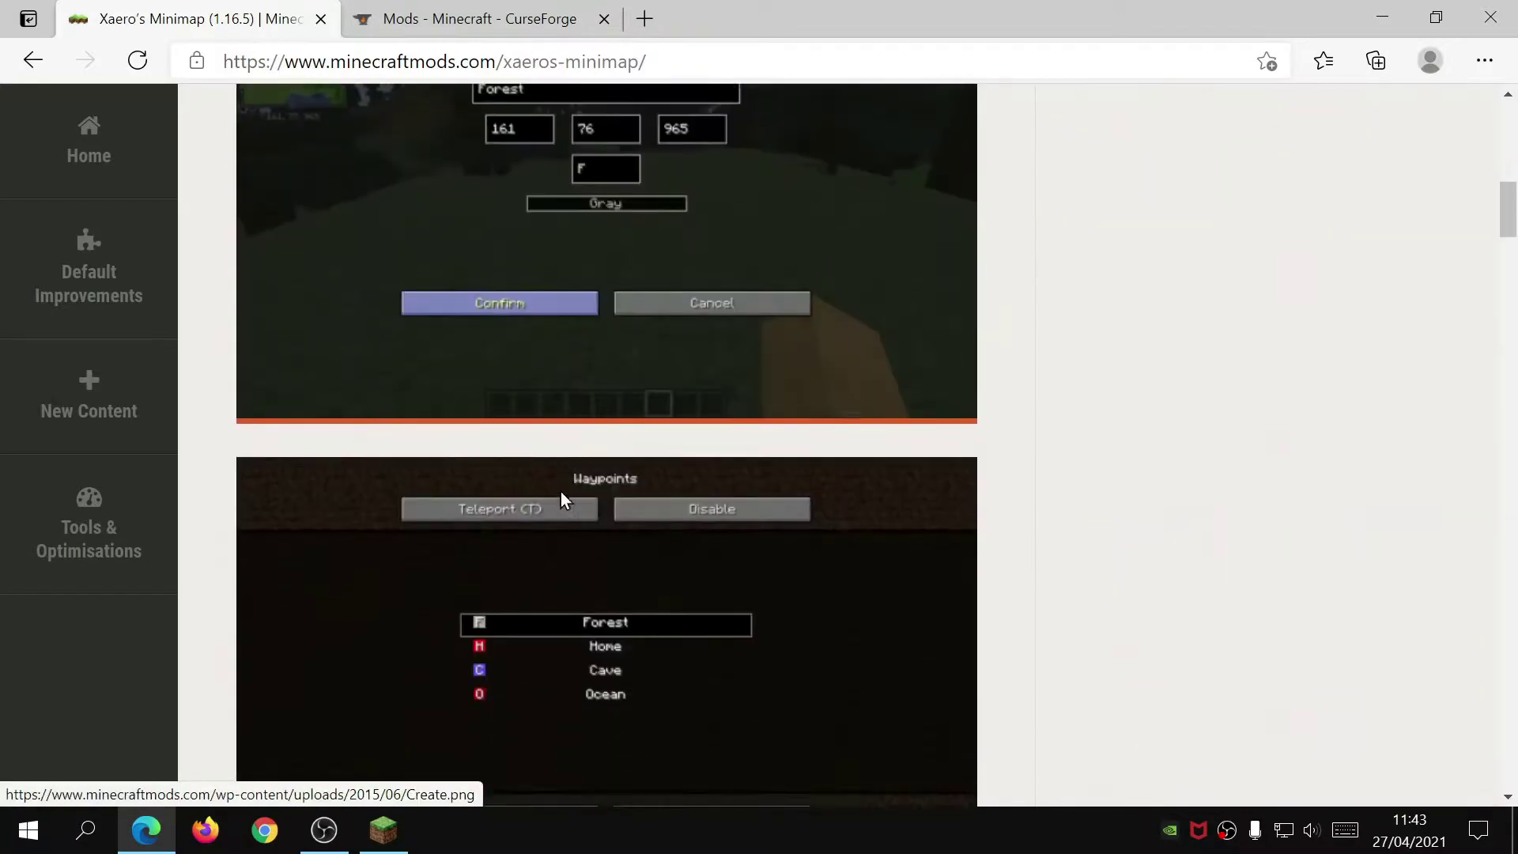
scroll(551, 493, "down", 15)
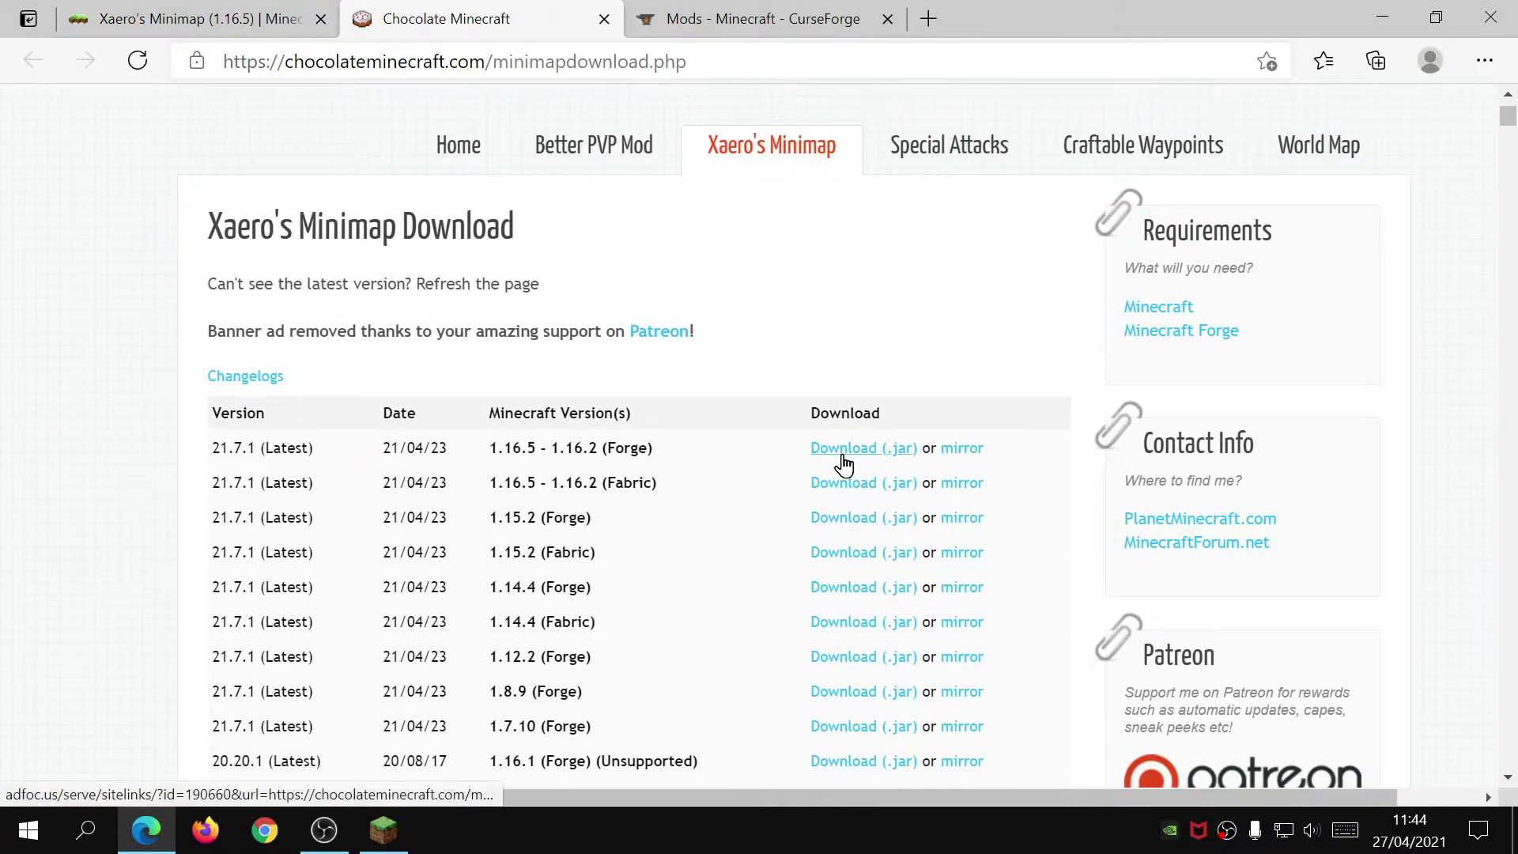
left_click(961, 448)
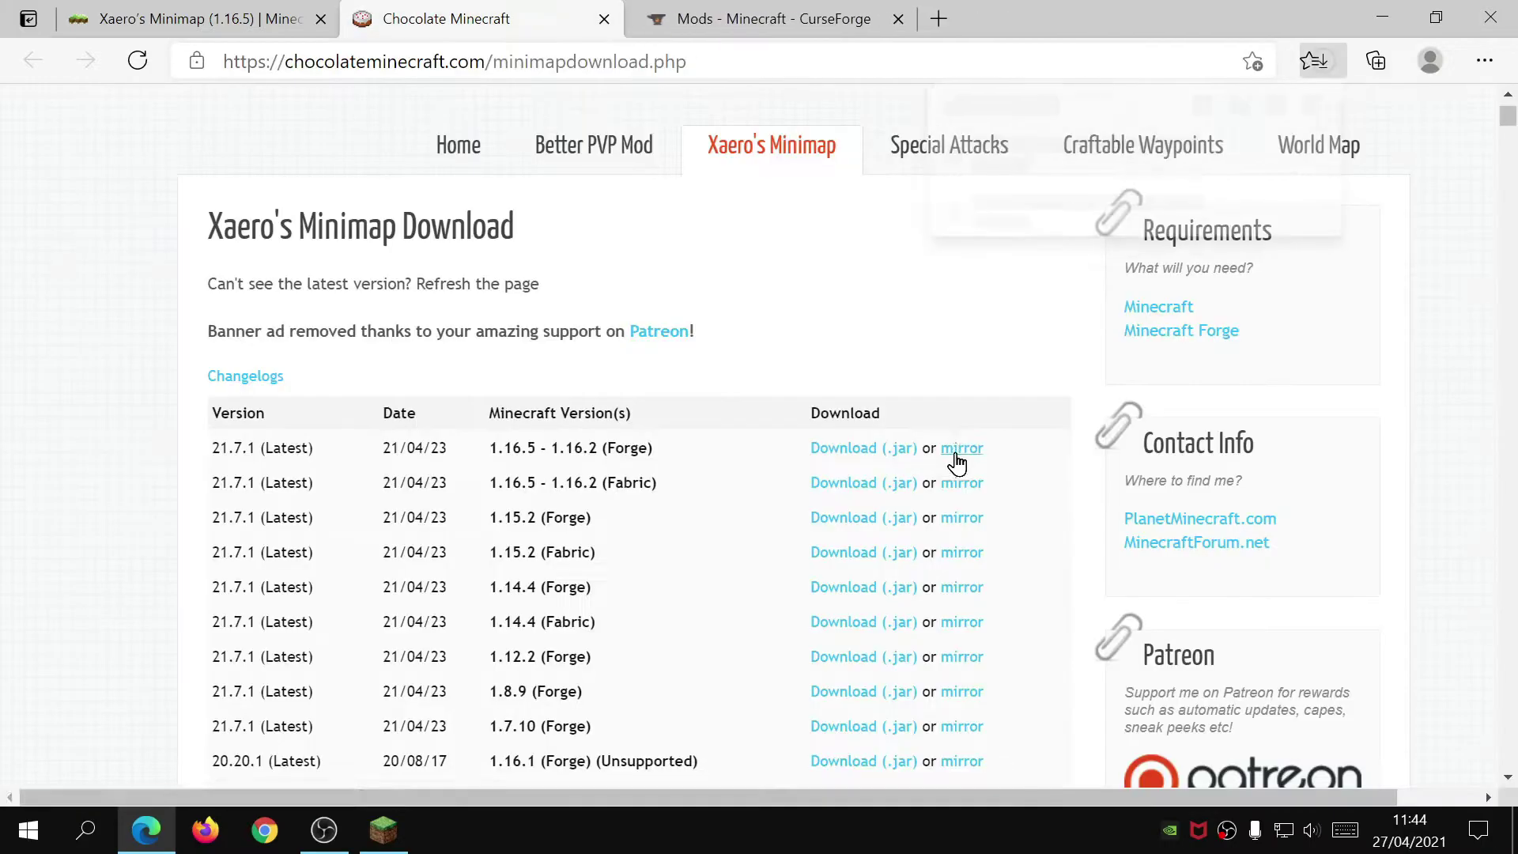
Return to minecraftmods.com and search the site for "hud".
key("ctrl+shift+Tab")
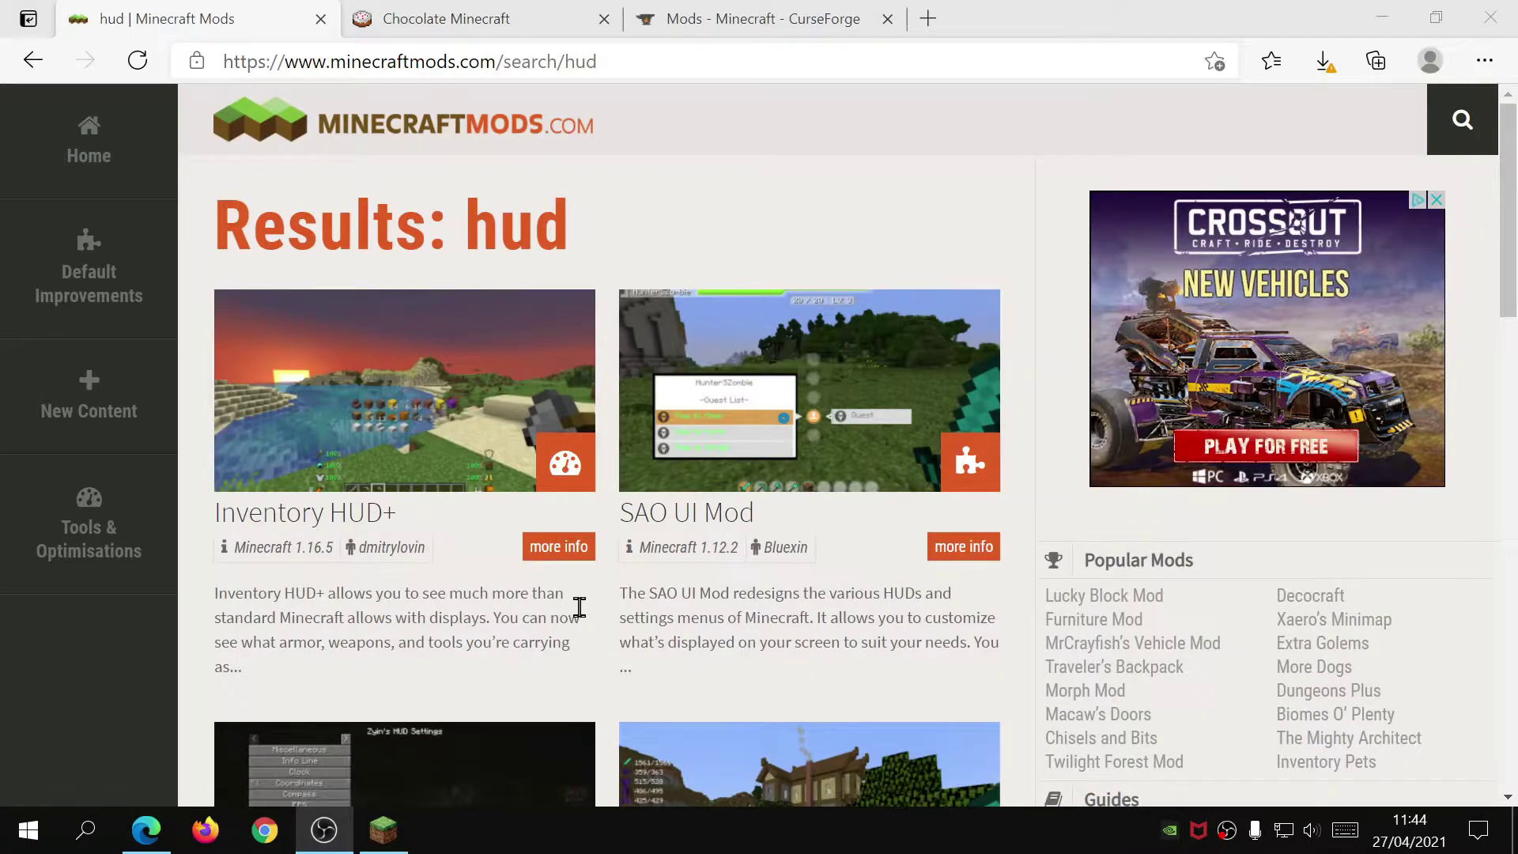
left_click(1451, 120)
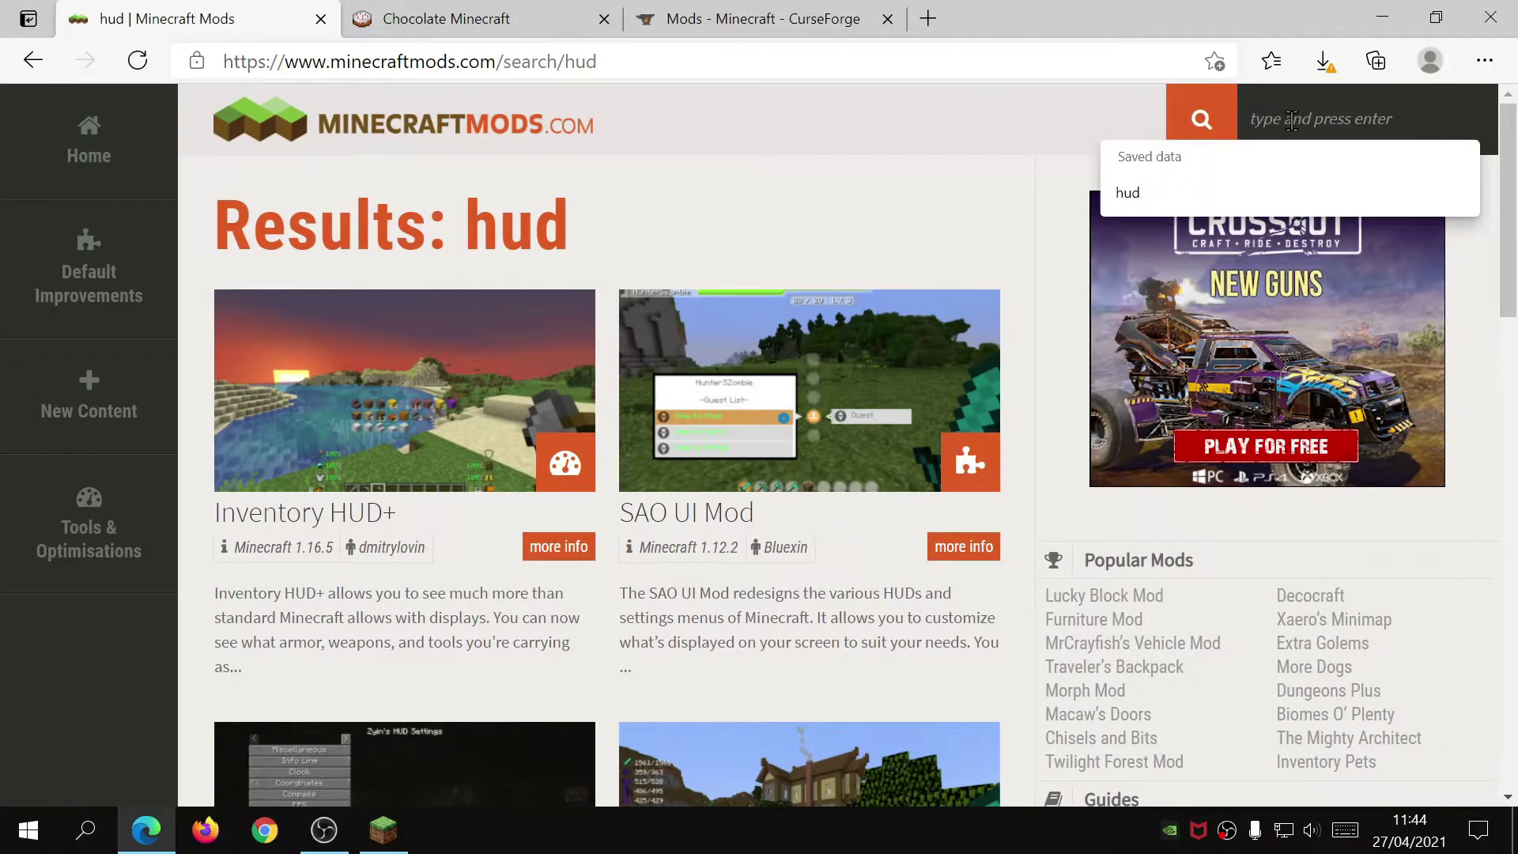
type("hud")
key("Return")
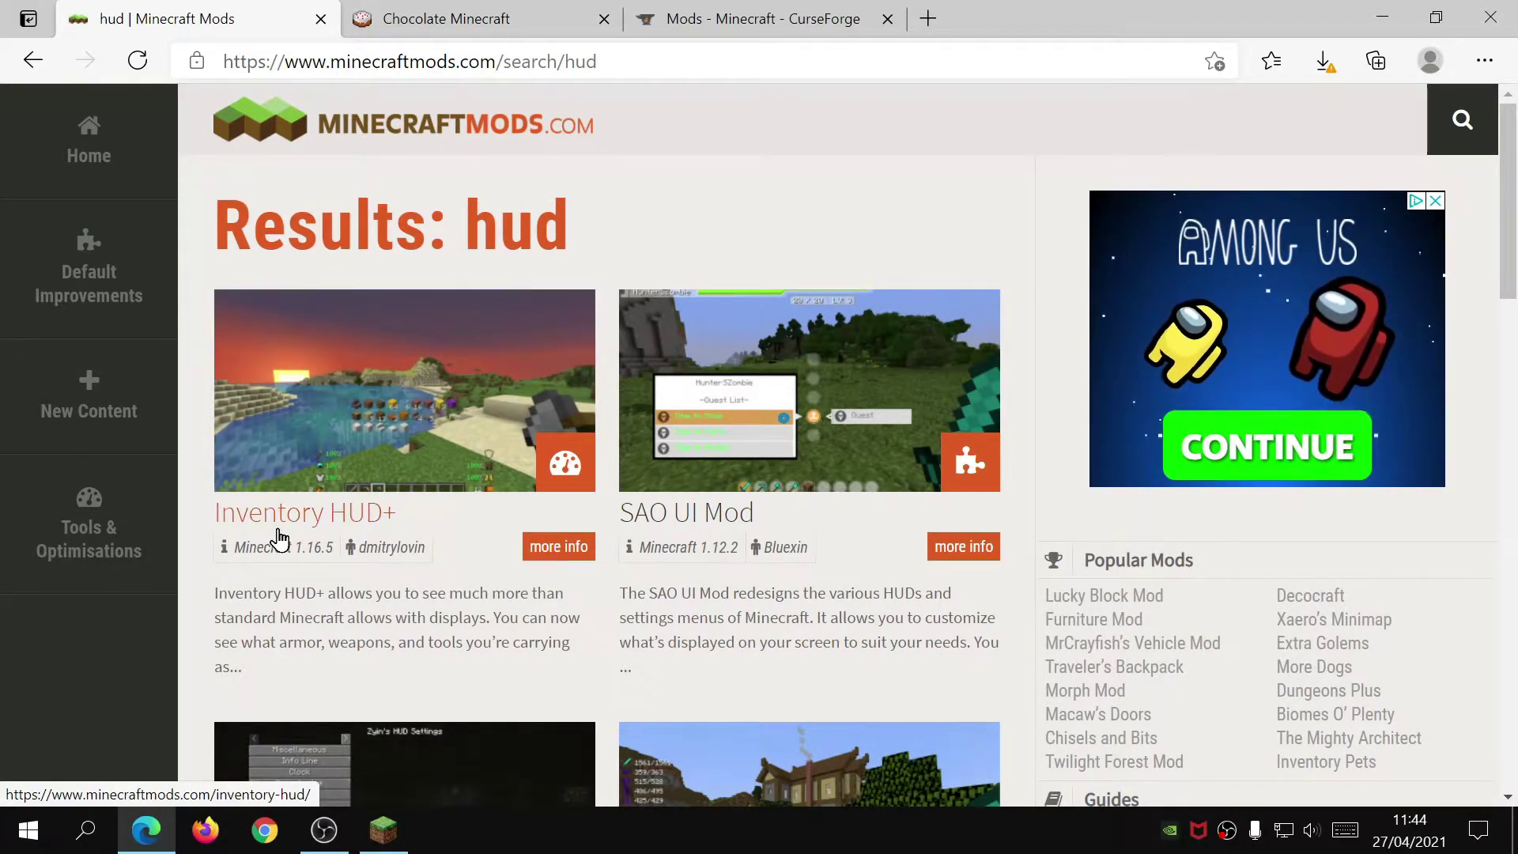
Look through the "hud" search results, open the Inventory HUD+ page for Minecraft 1.16.5 and go down to its downloads.
scroll(329, 531, "down", 3)
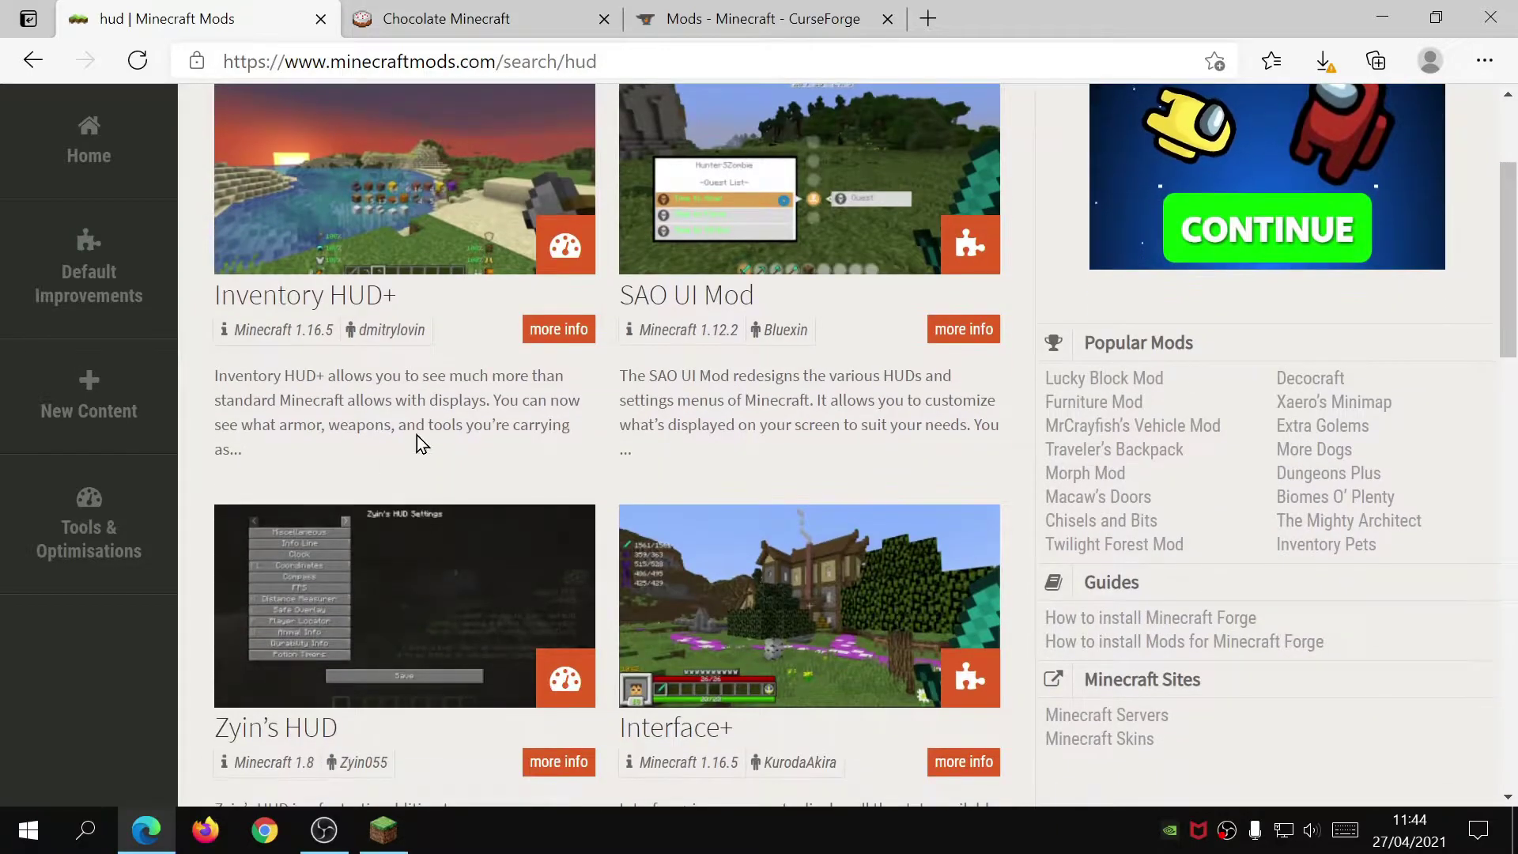
scroll(633, 522, "down", 3)
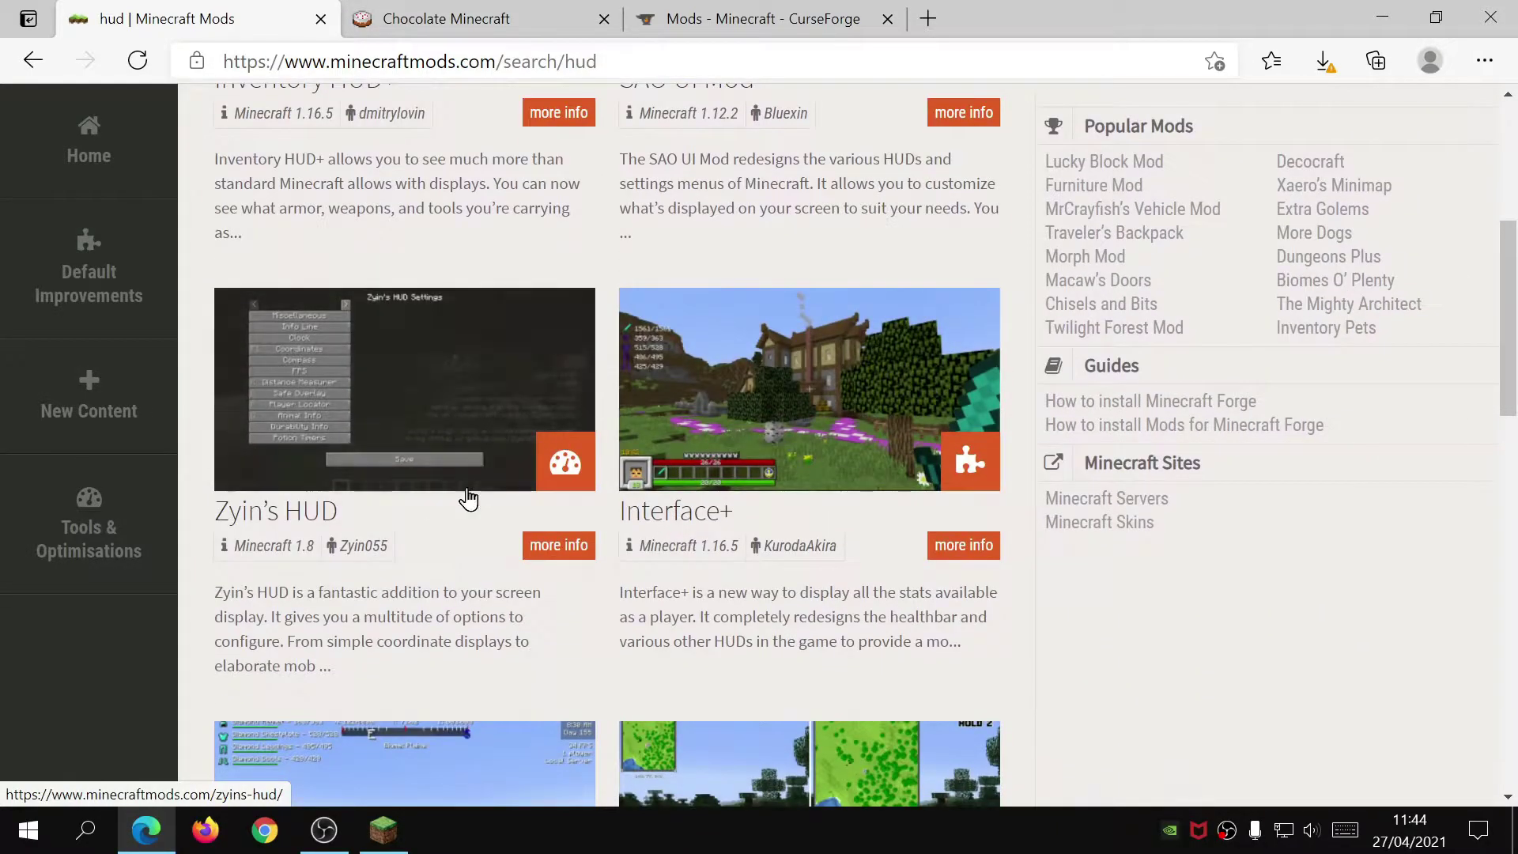
scroll(585, 509, "down", 4)
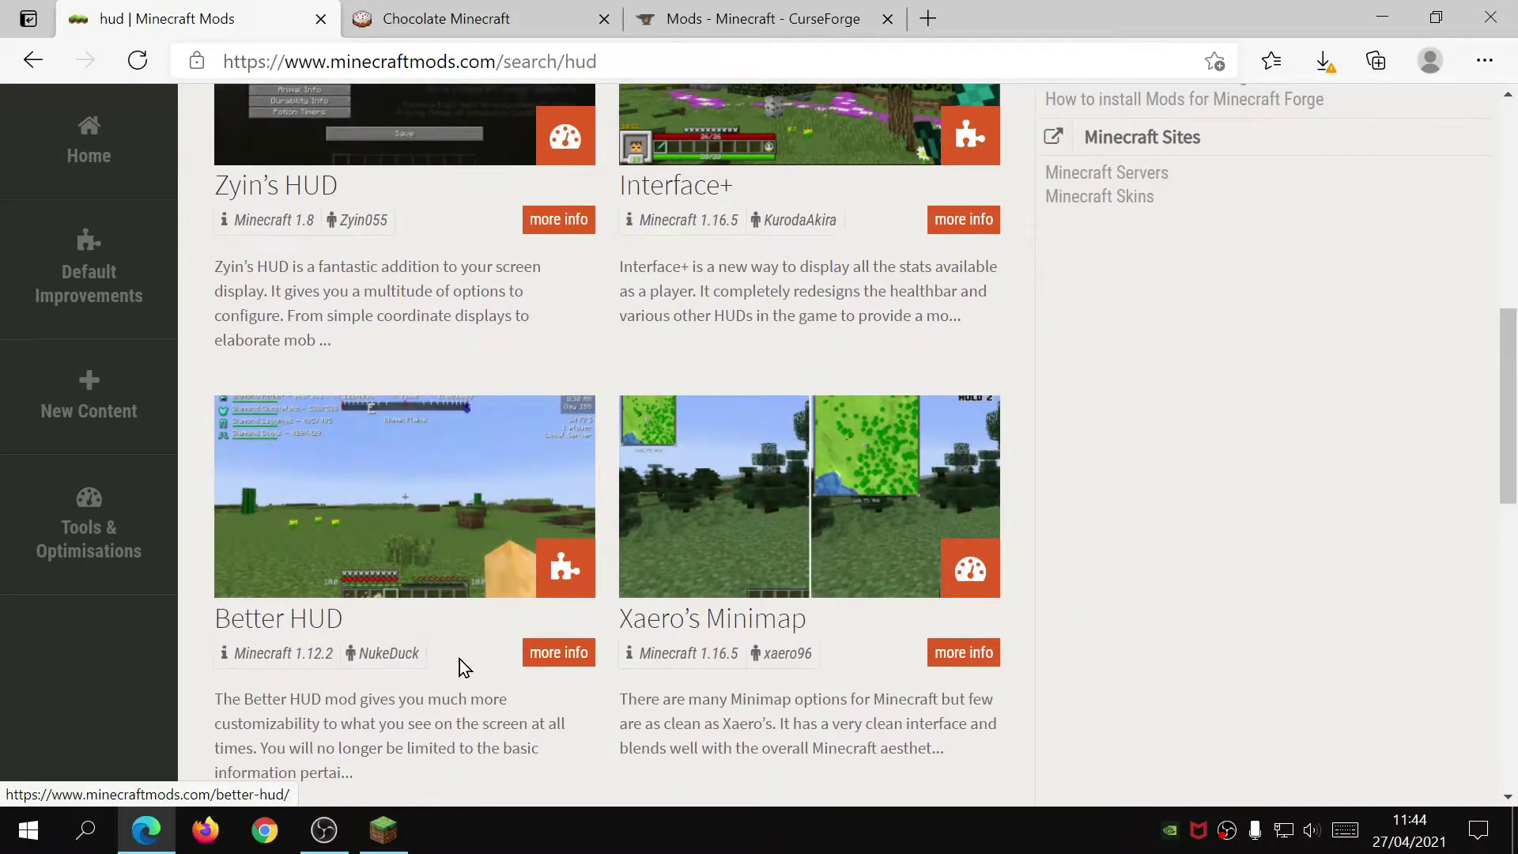
scroll(454, 664, "up", 10)
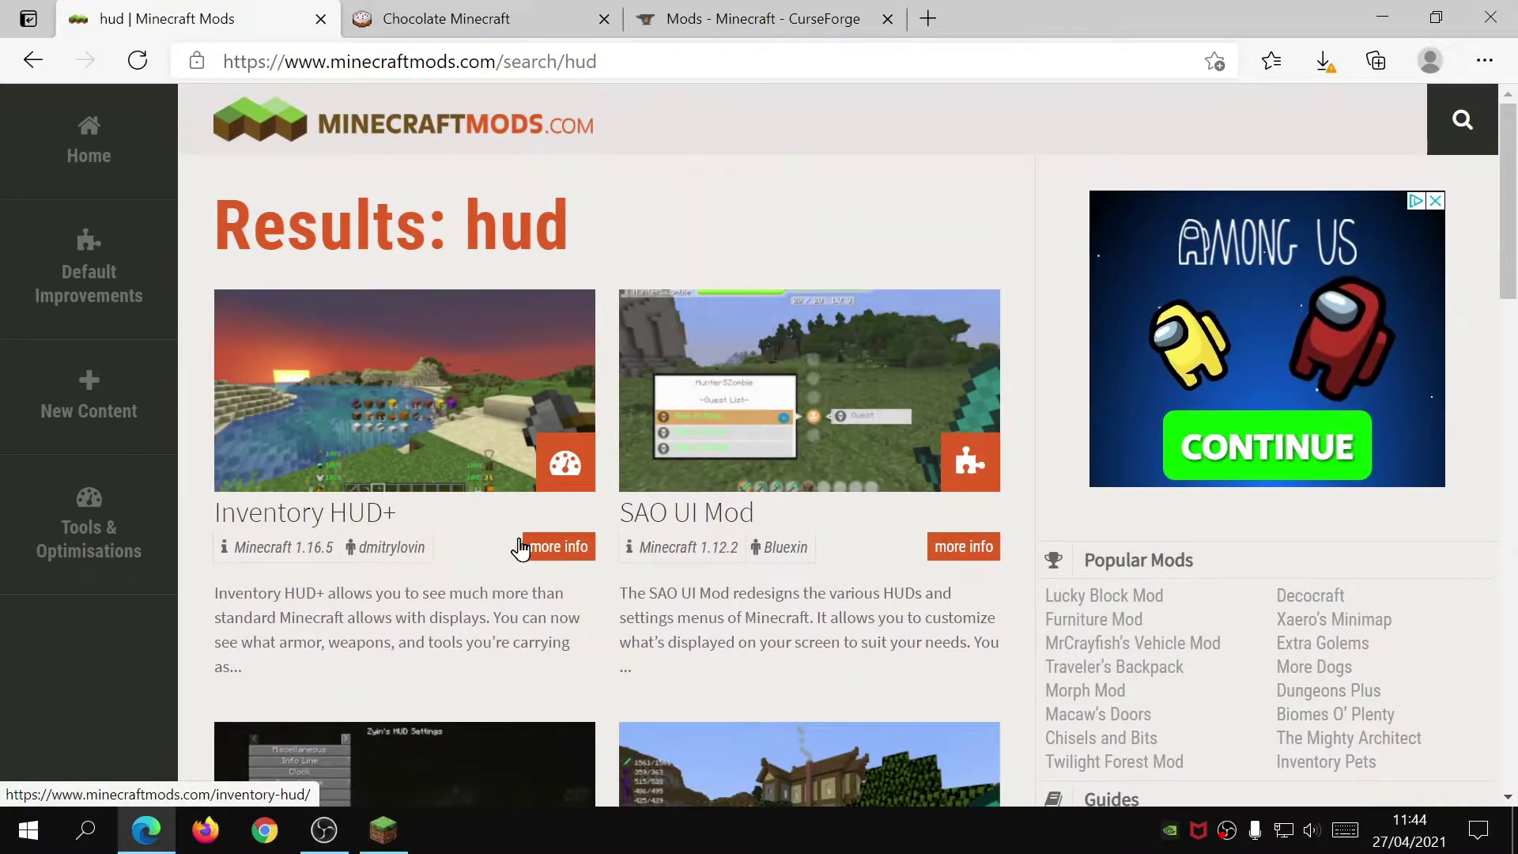
left_click(387, 421)
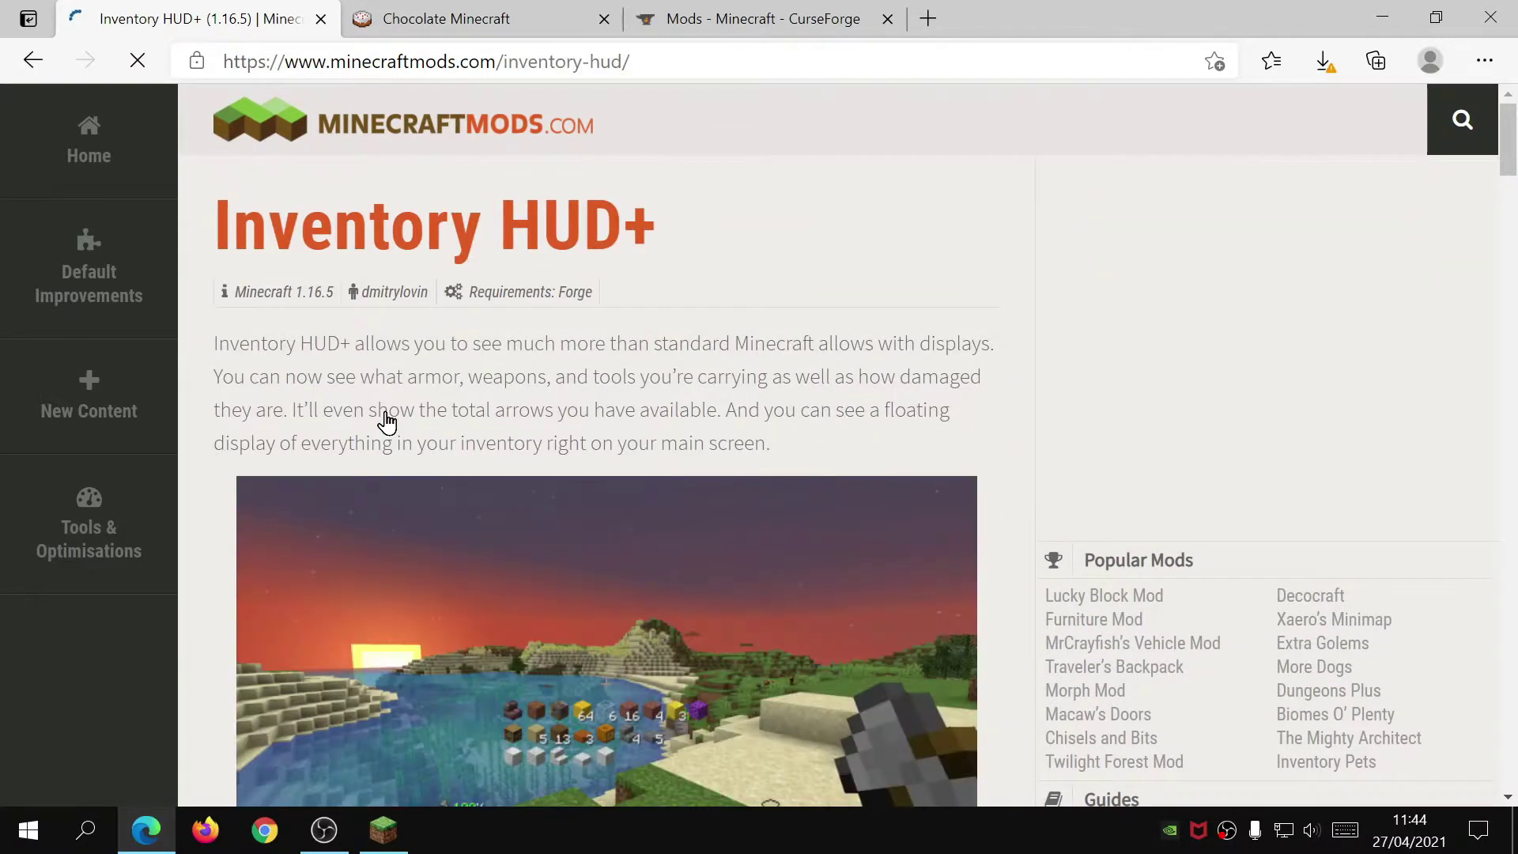
scroll(604, 496, "down", 15)
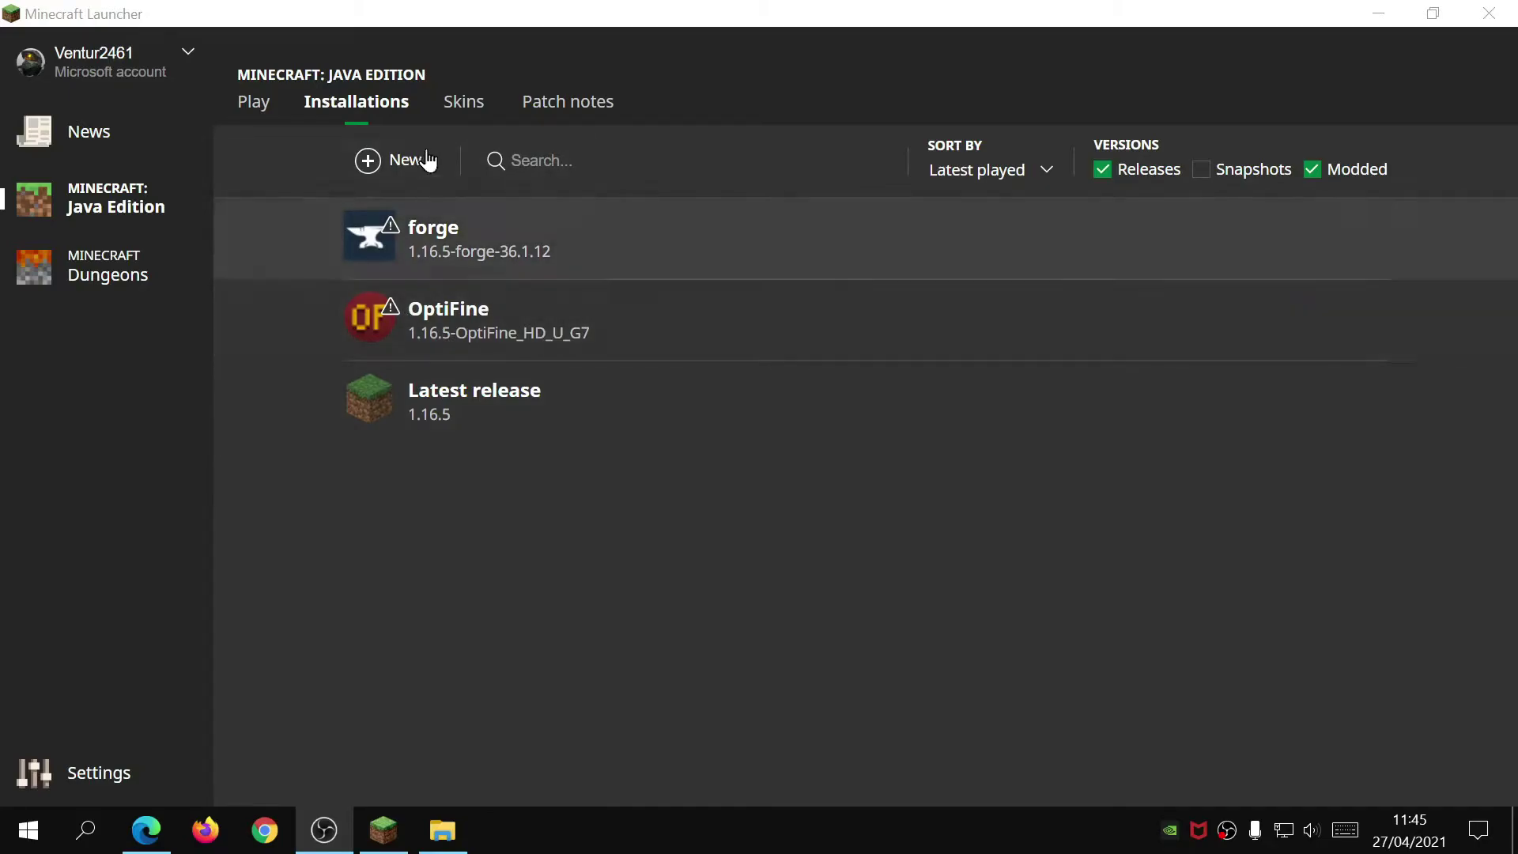
In the Minecraft Launcher, open the game folder of the forge 1.16.5-forge-36.1.12 installation and enter its mods folder.
left_click(266, 108)
left_click(343, 105)
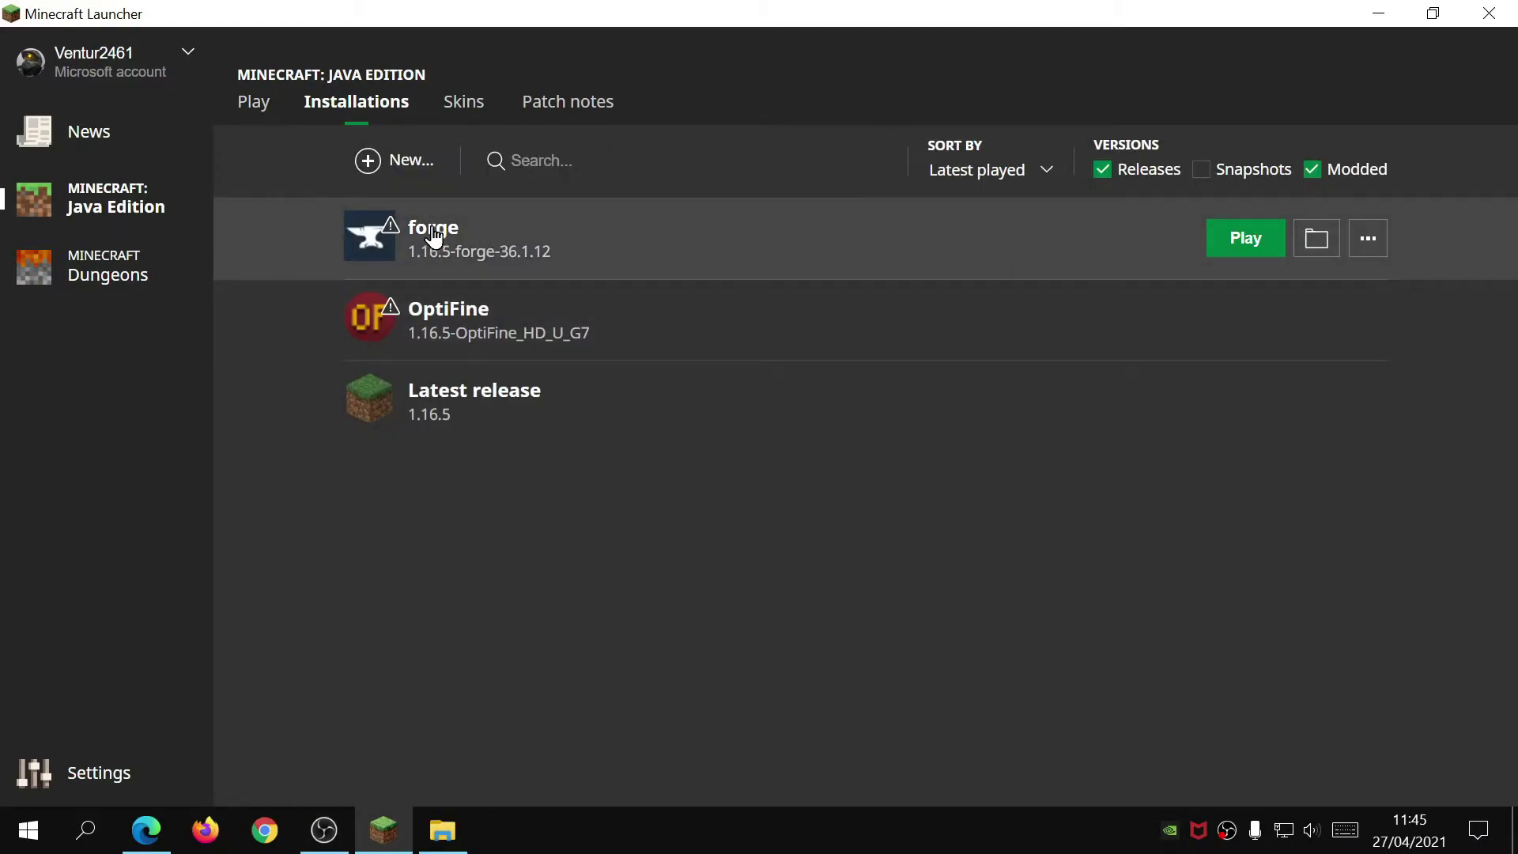
left_click(1316, 240)
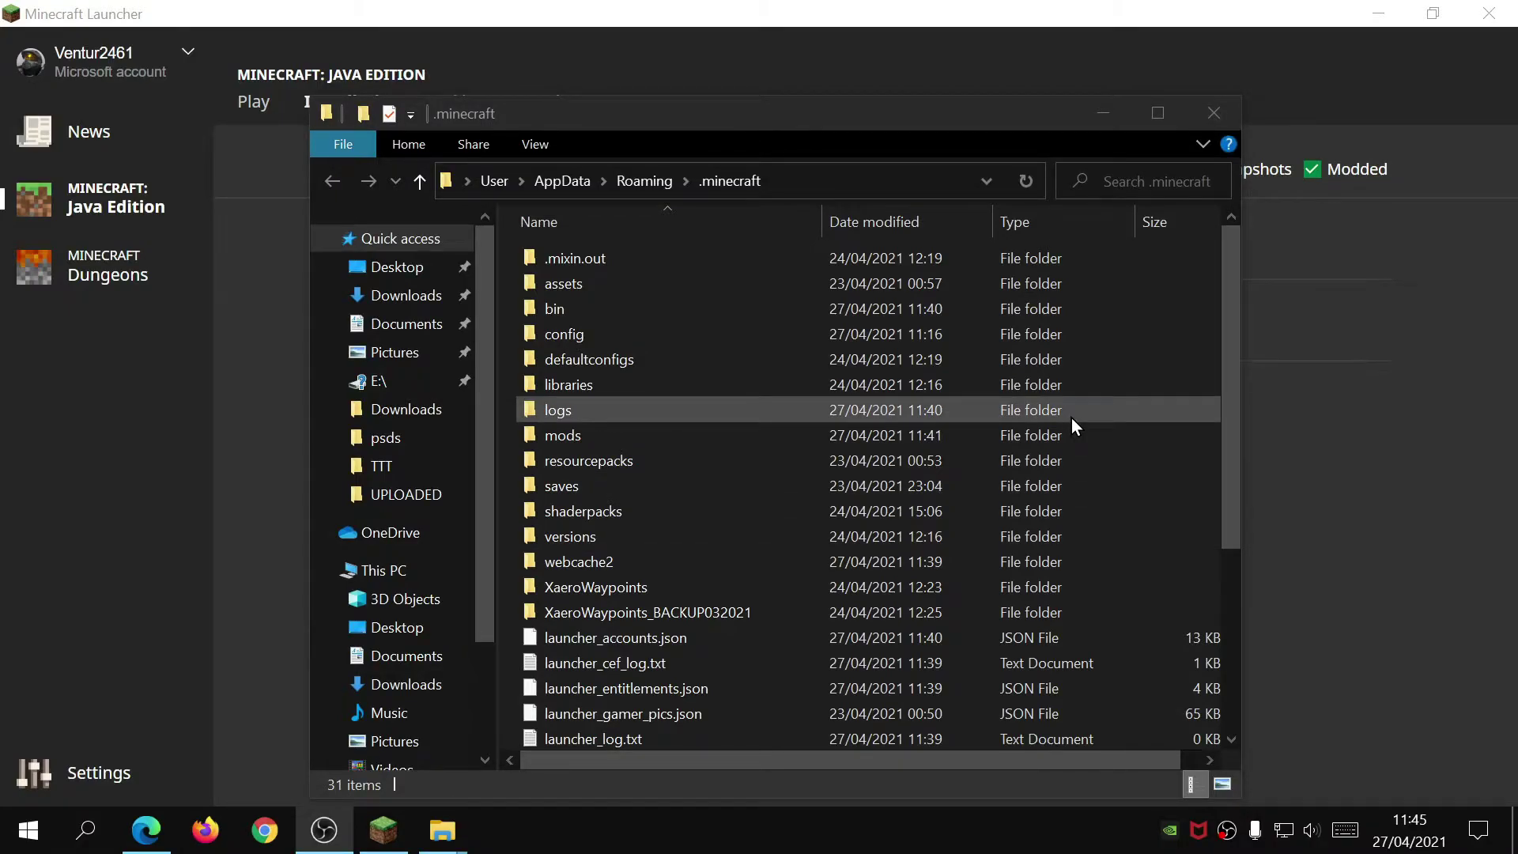
double_click(562, 436)
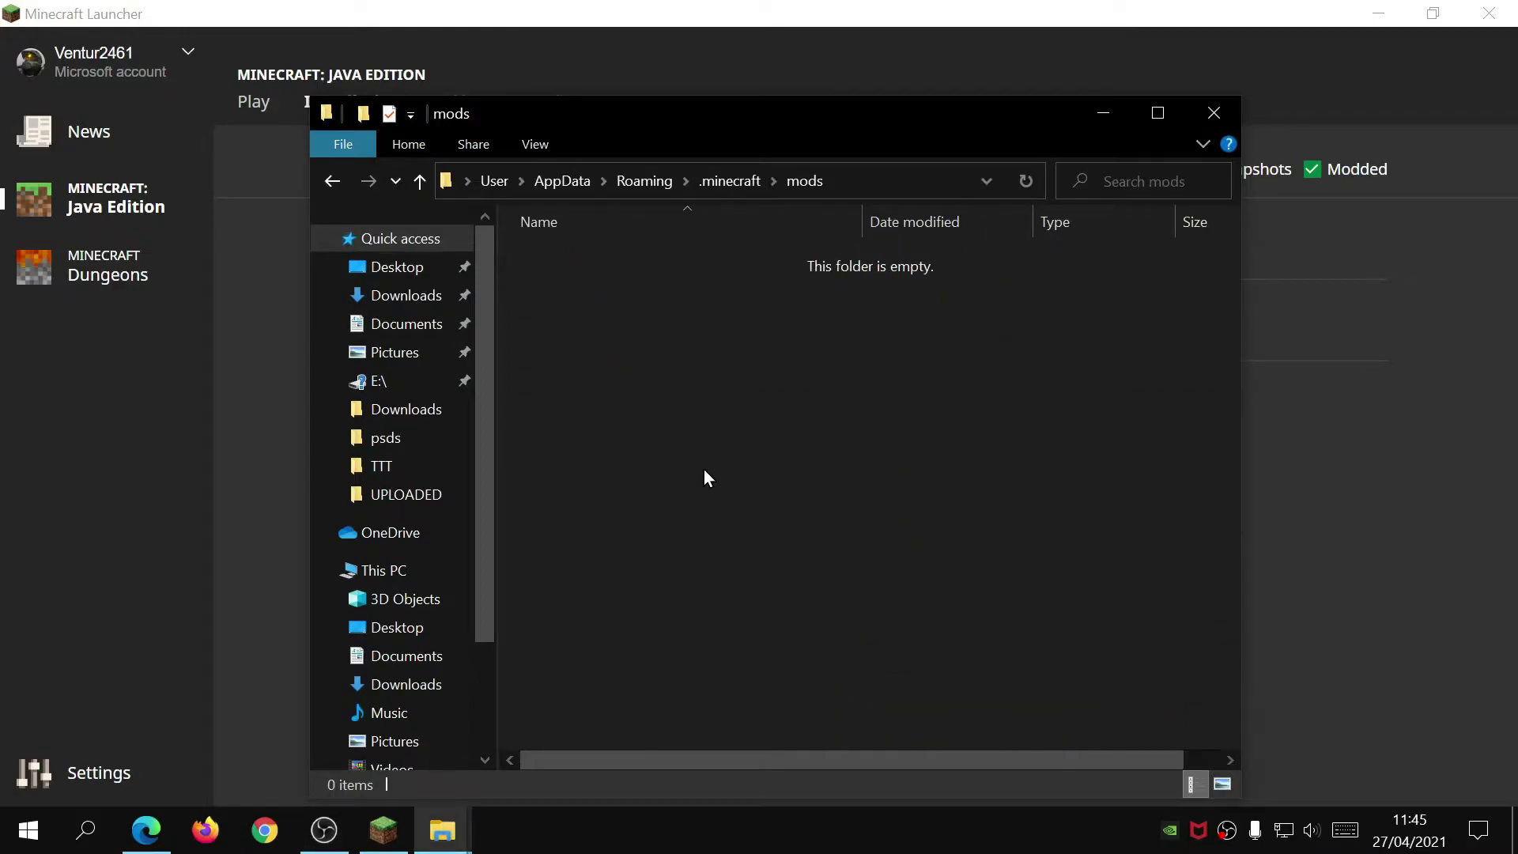
Paste the downloaded InventoryHud and Xaeros_Minimap jar files into the mods folder.
right_click(683, 456)
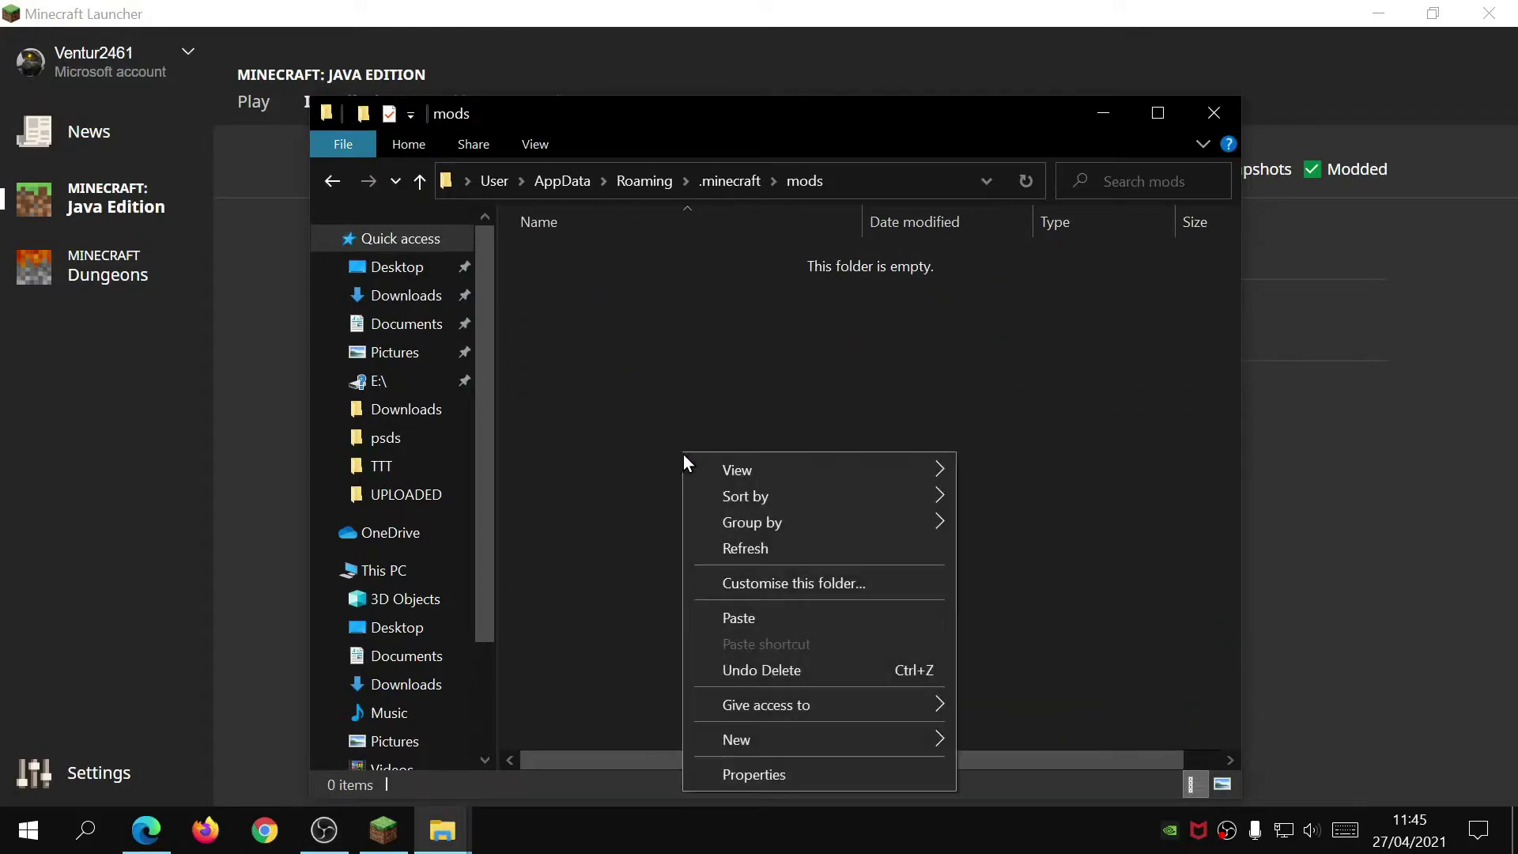
left_click(756, 620)
left_click(763, 473)
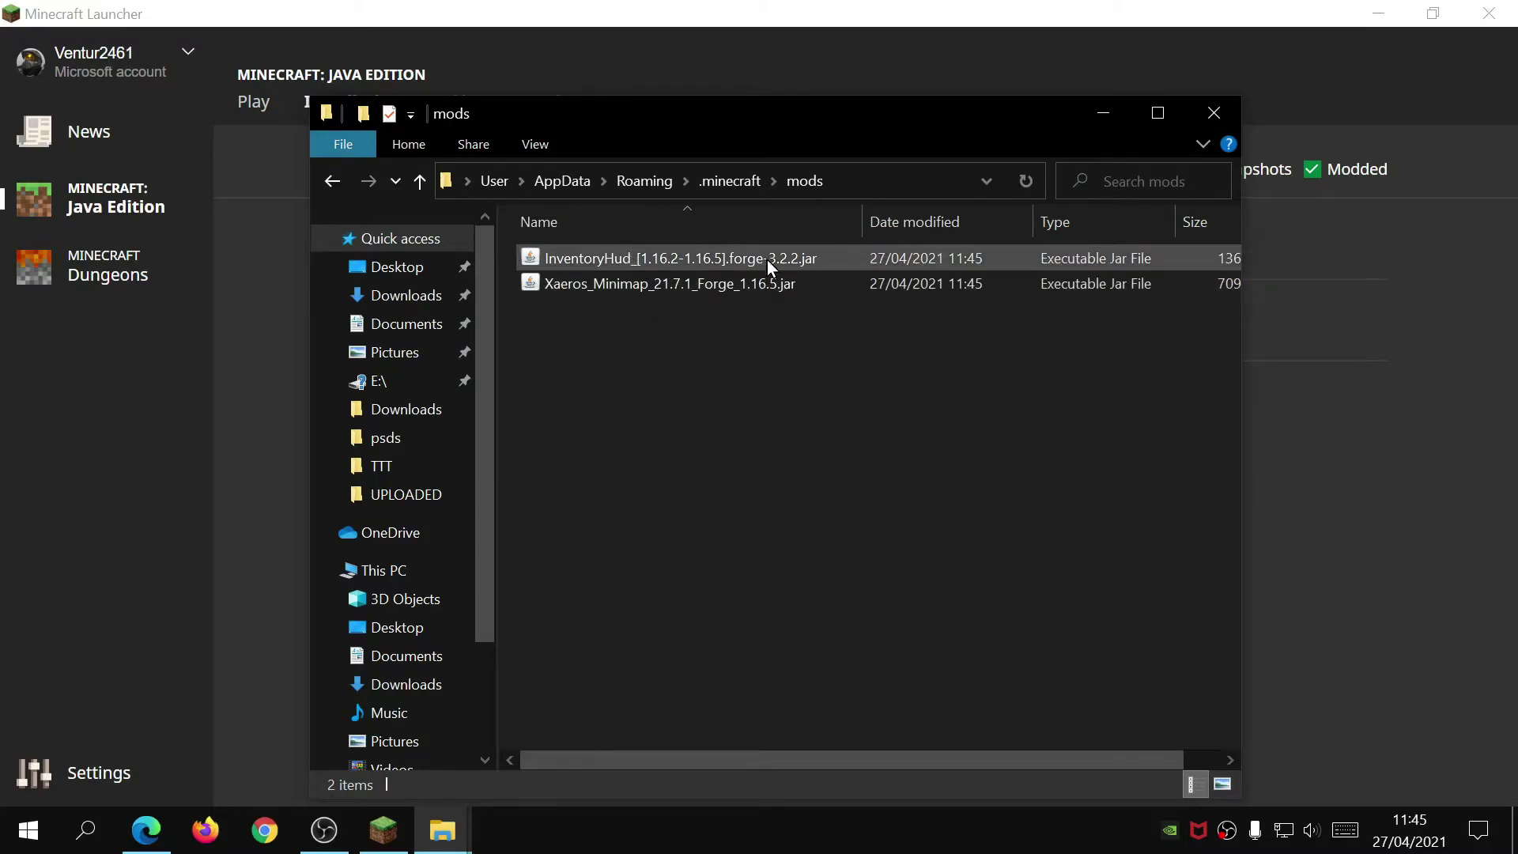
left_click_drag(766, 223, 862, 230)
left_click_drag(683, 221, 593, 207)
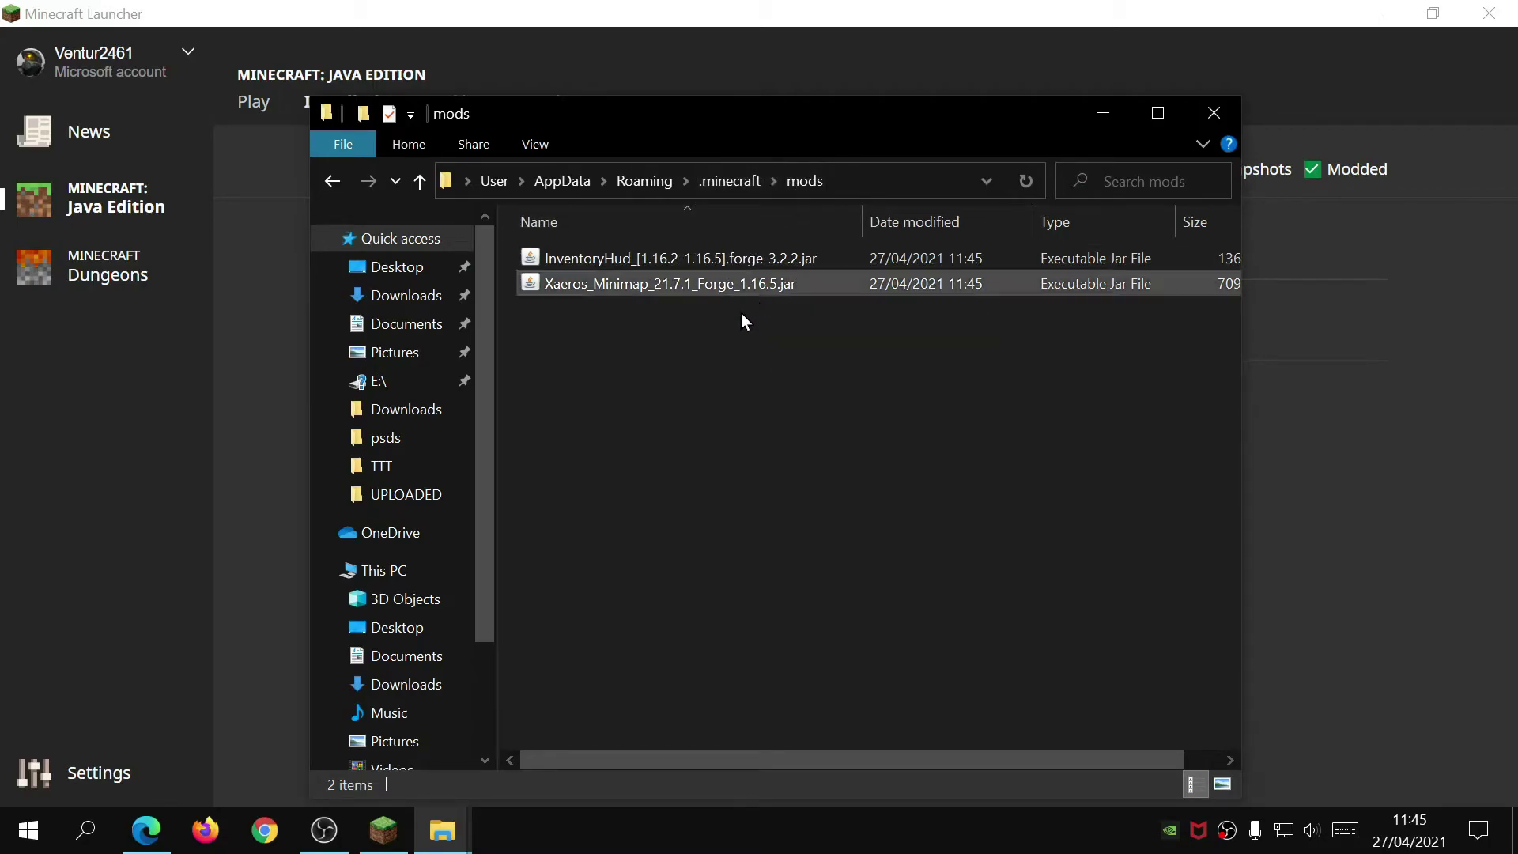
Return to the Minecraft Launcher and start the game with the forge 1.16.5-forge-36.1.12 installation selected.
mouse_move(254, 409)
left_click(265, 158)
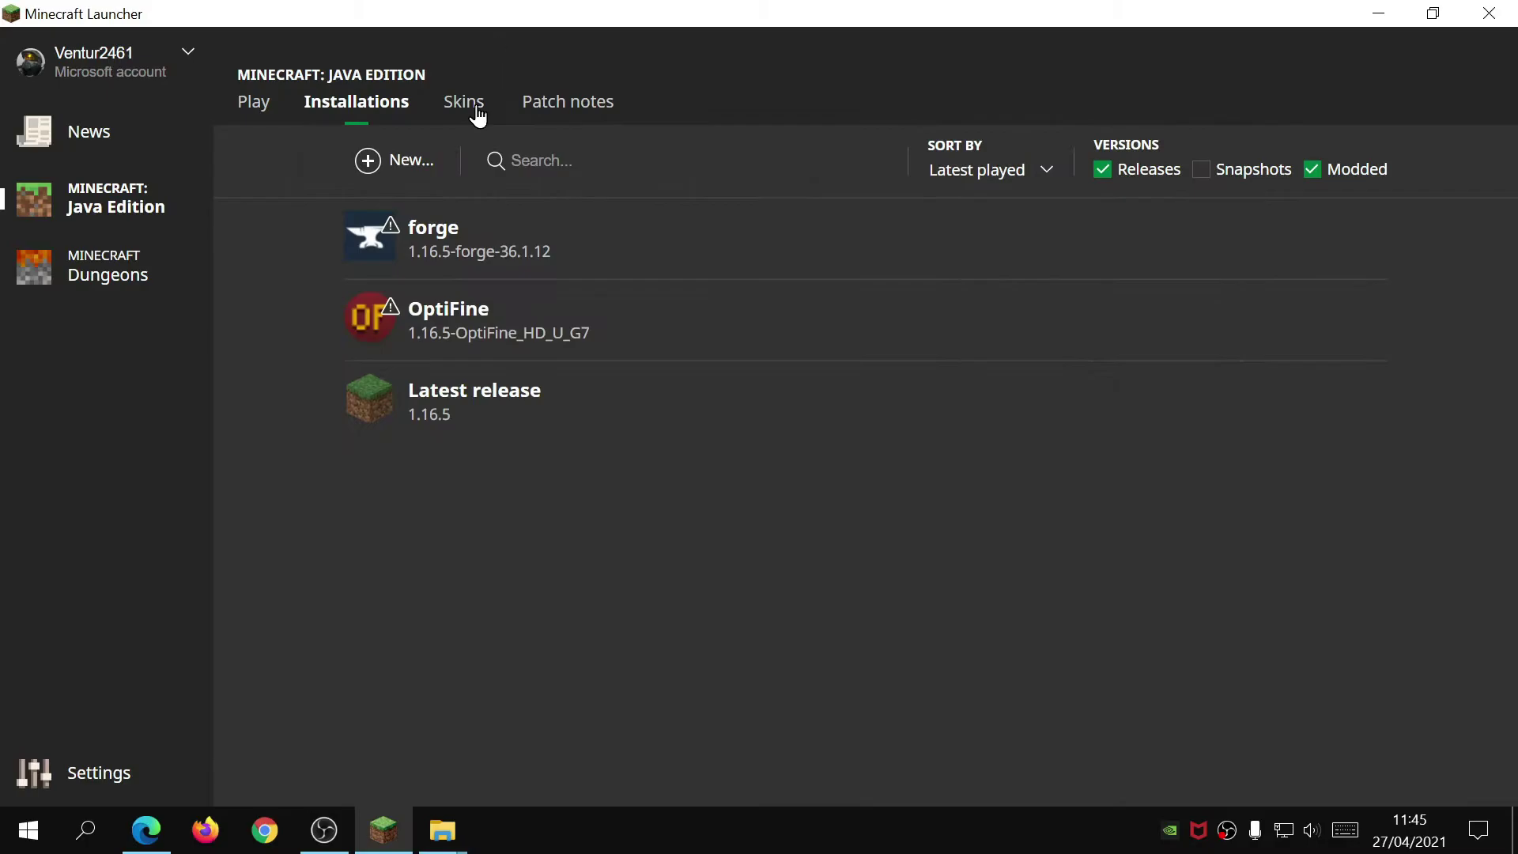
left_click(257, 111)
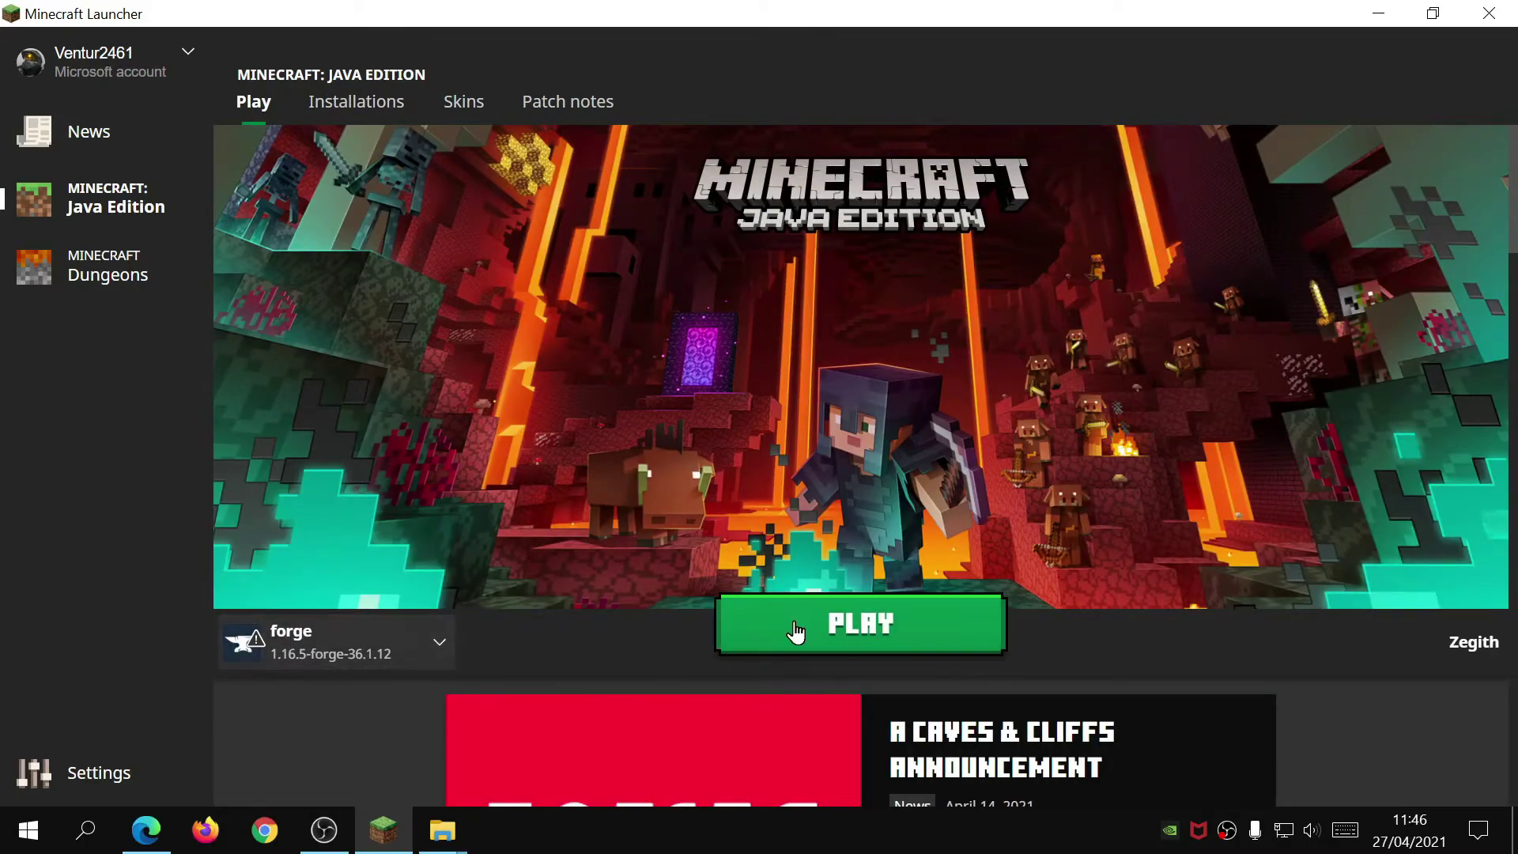
left_click(349, 657)
left_click(332, 407)
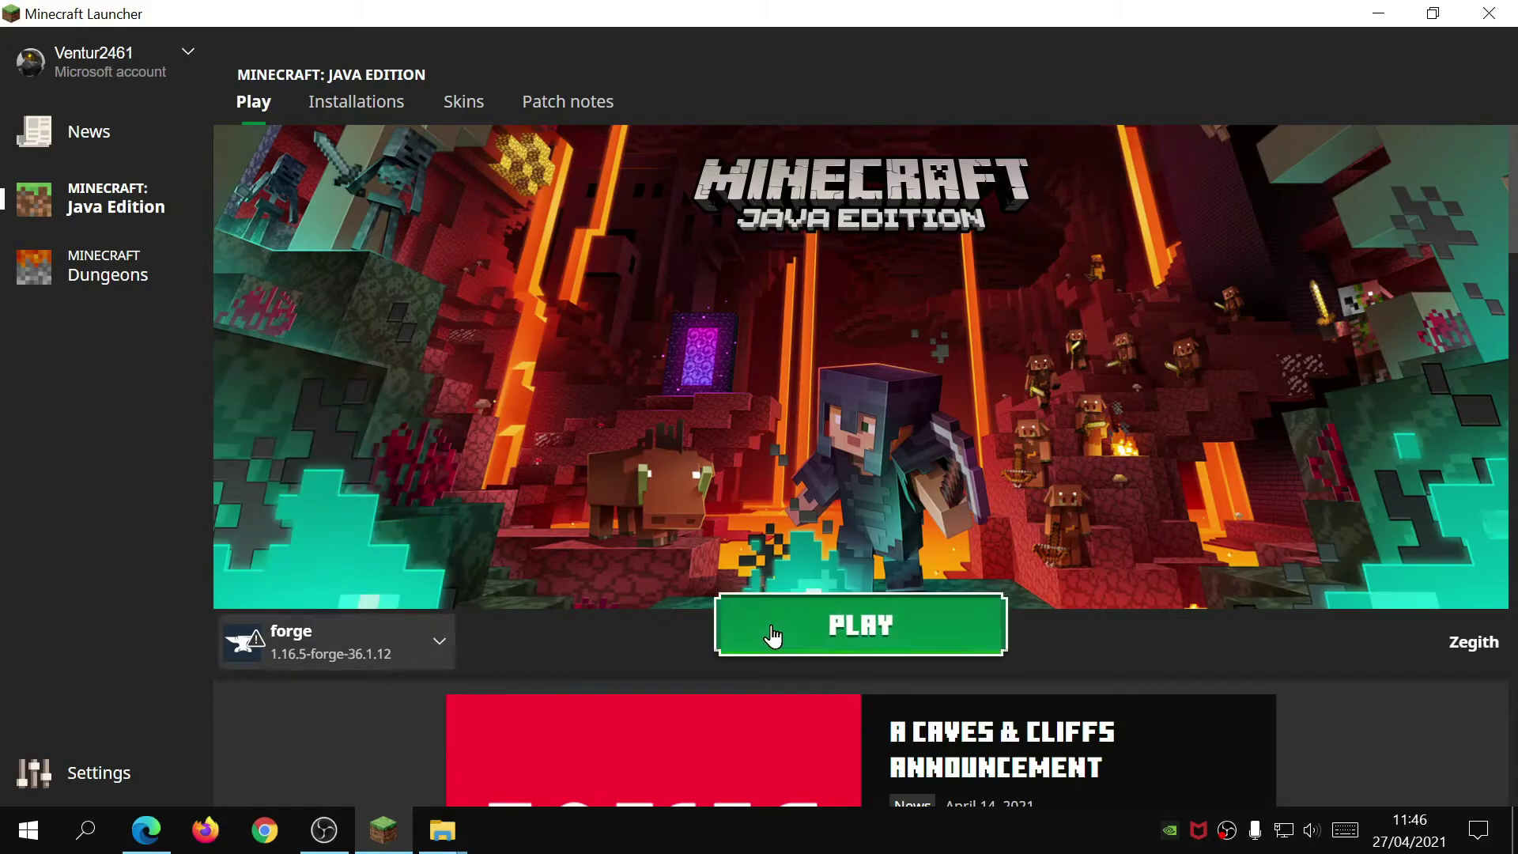
left_click(774, 630)
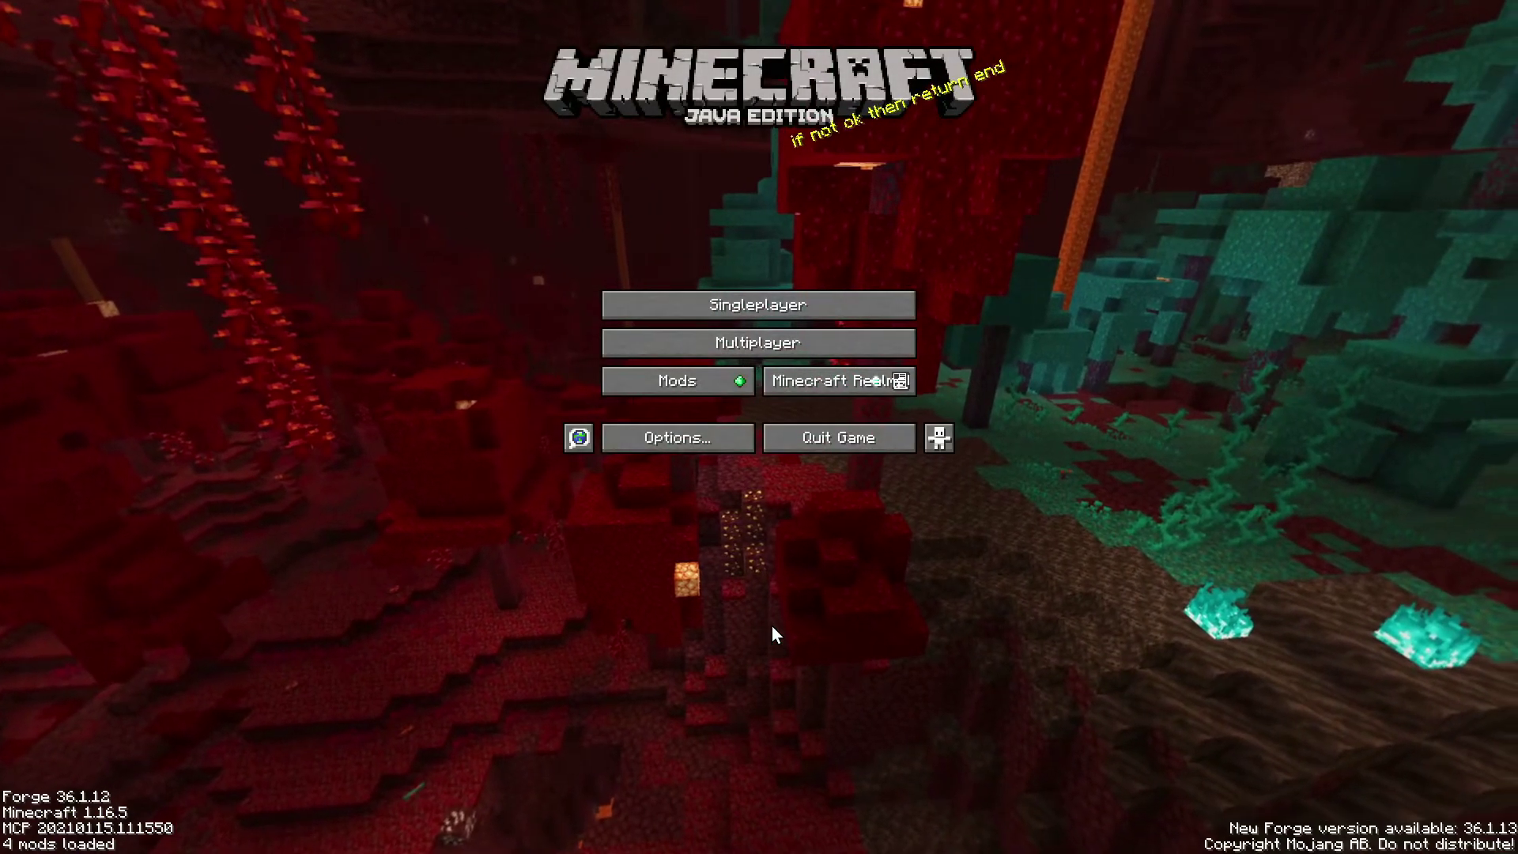
Check the list of loaded mods and load the existing singleplayer world New World.
left_click(689, 380)
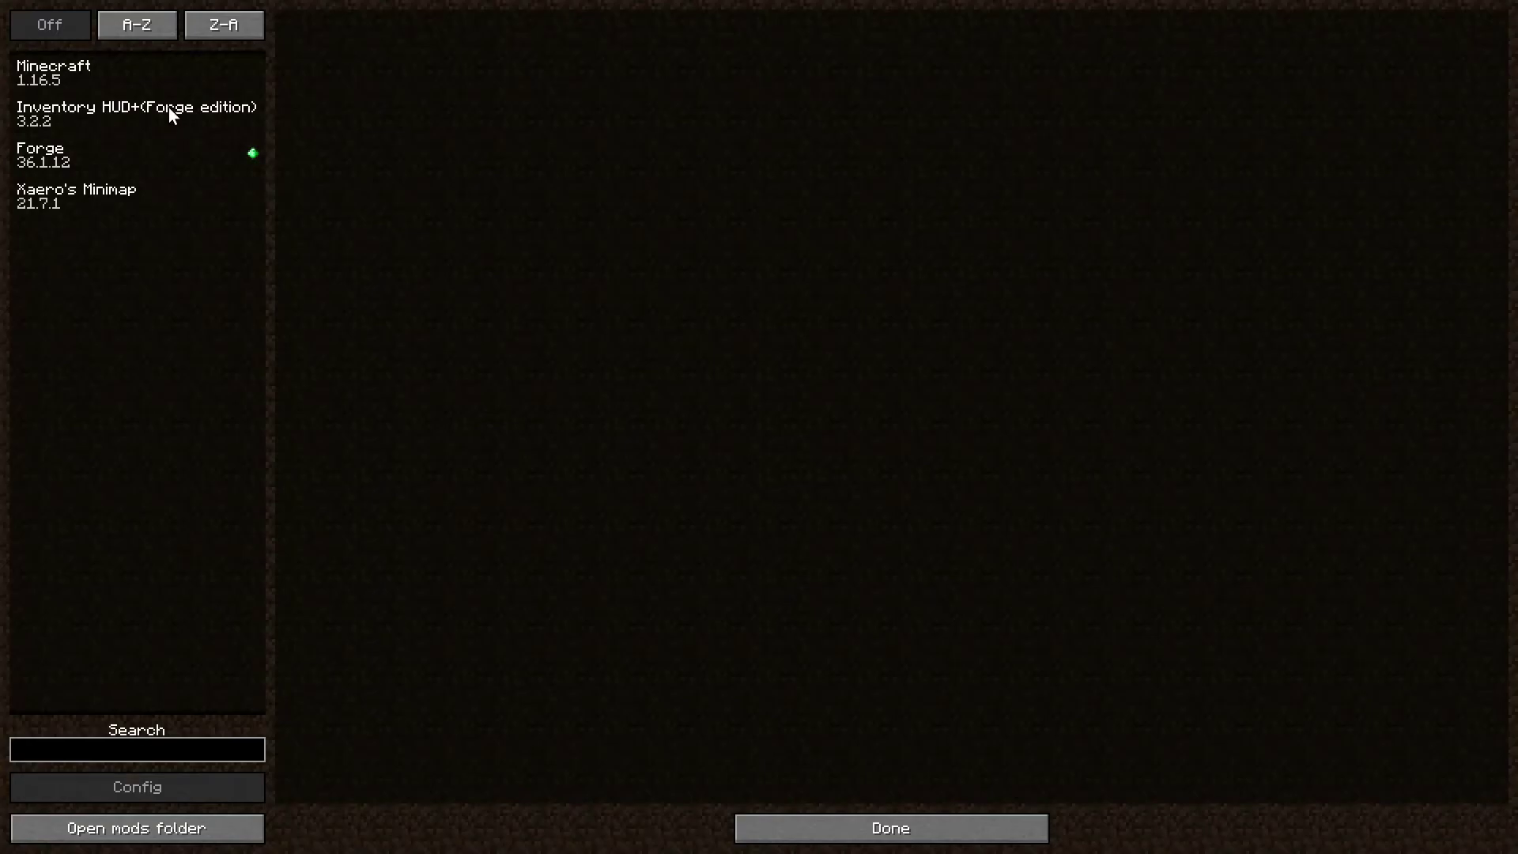
left_click(857, 832)
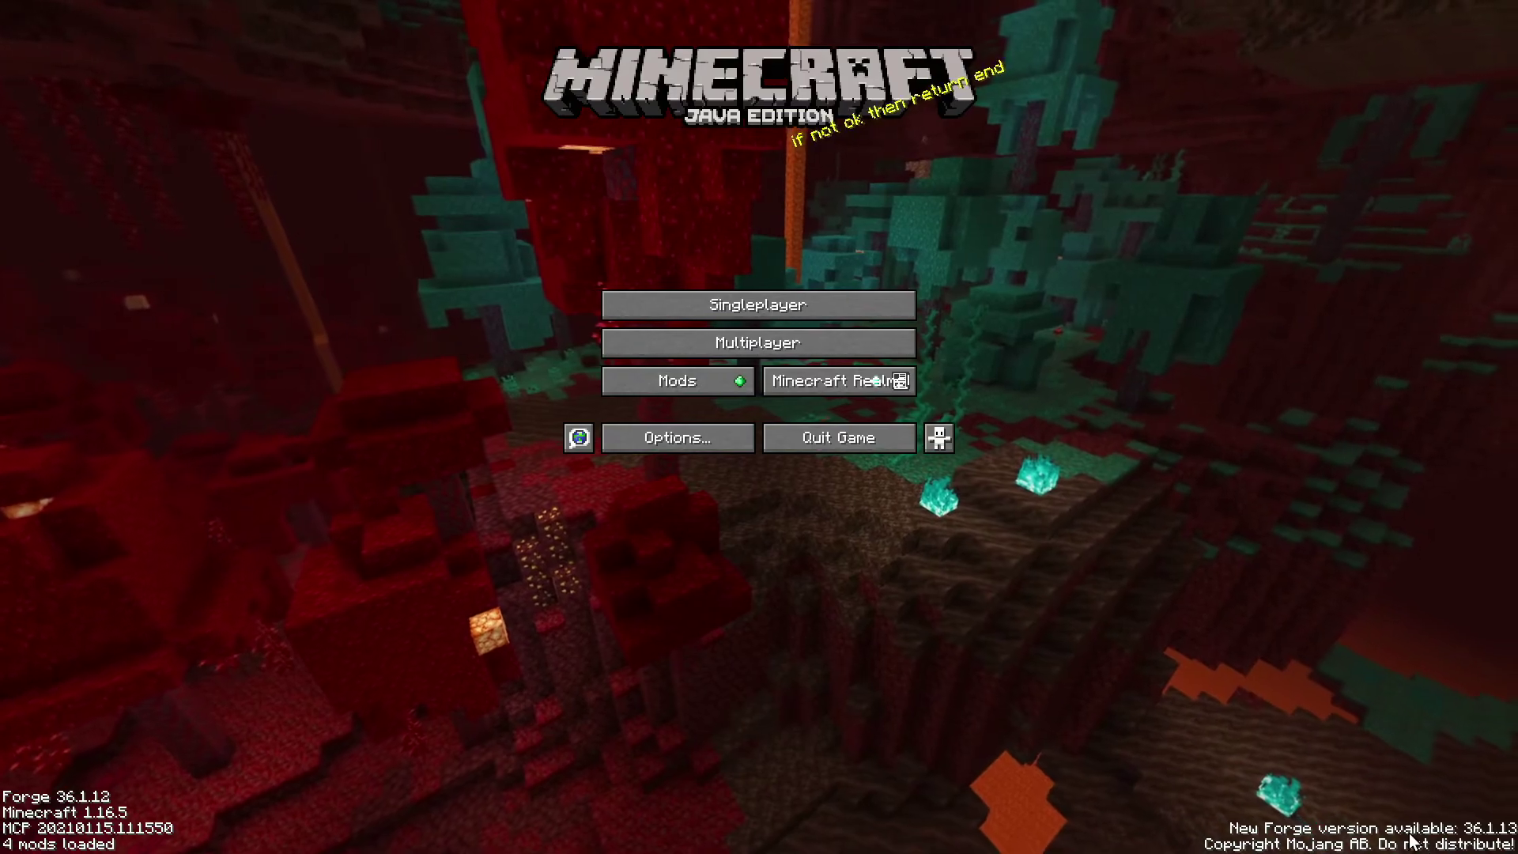
left_click(743, 305)
mouse_move(557, 108)
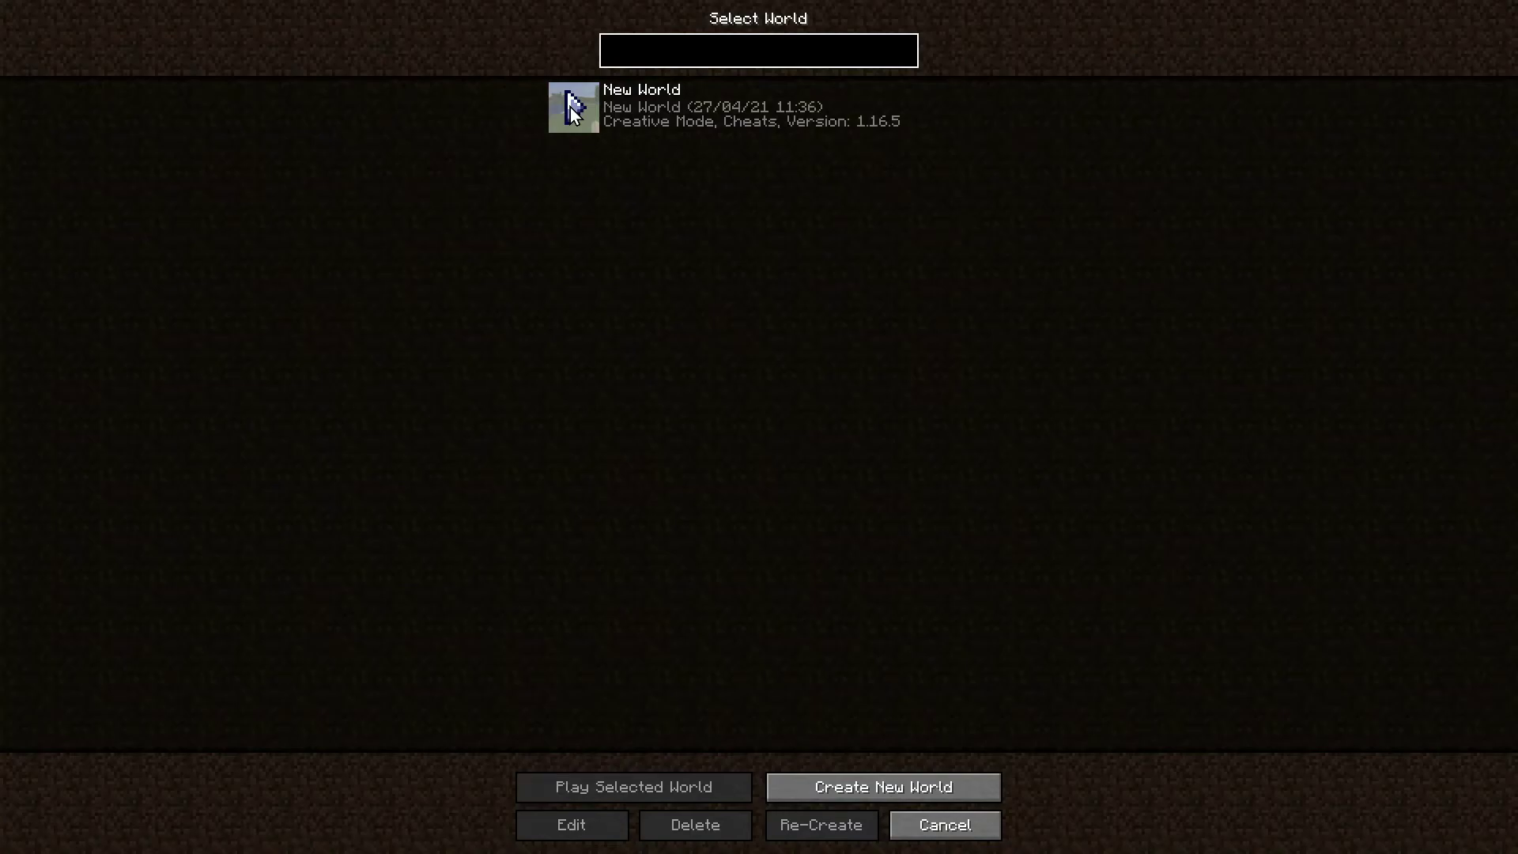
left_click(571, 108)
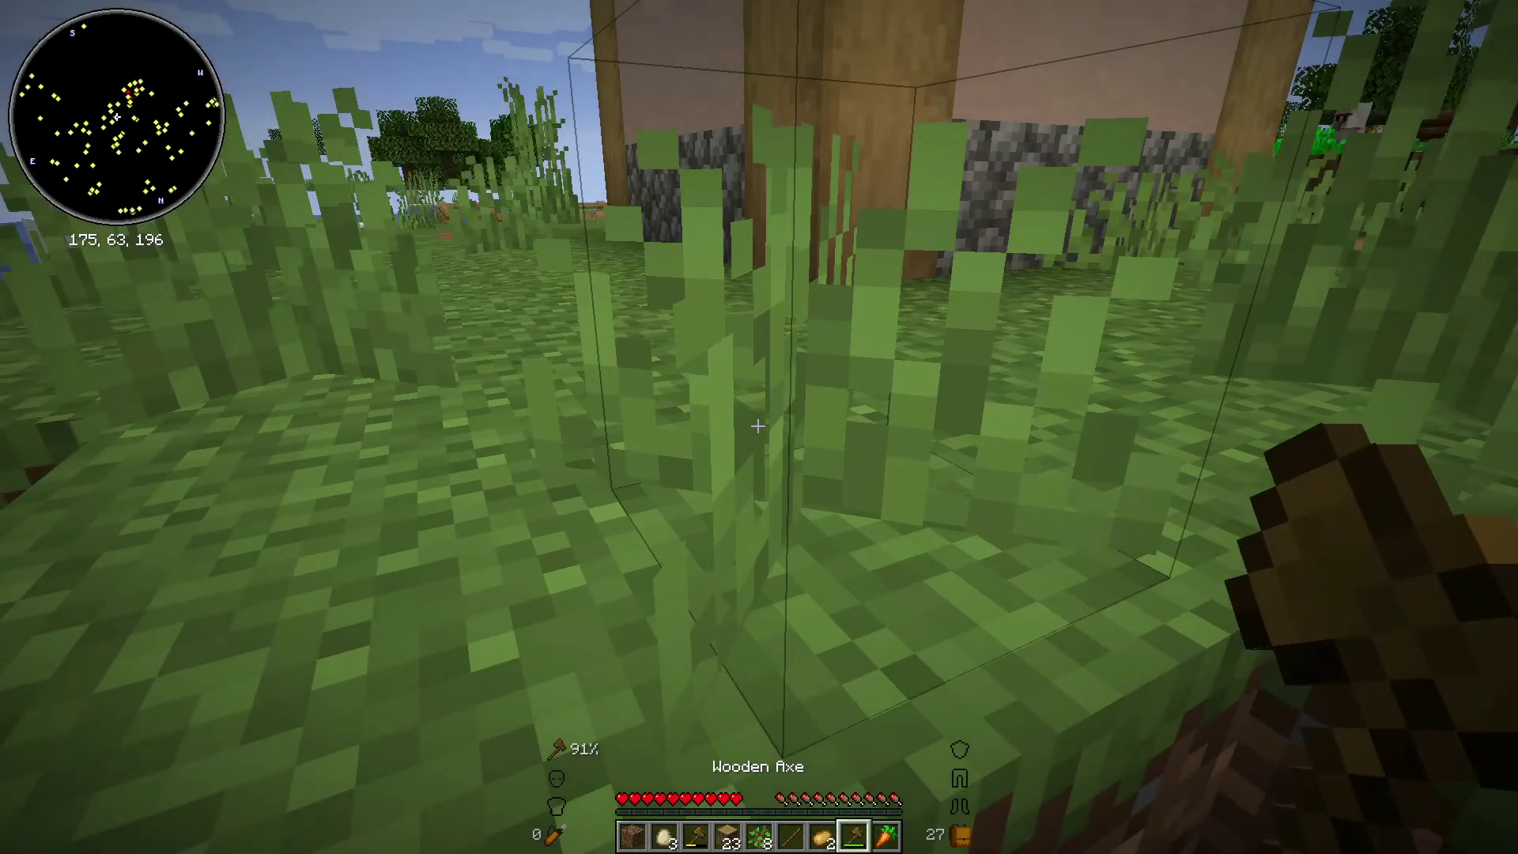
Walk through the village to view the minimap, enlarging it briefly before restoring its normal size.
key("w")
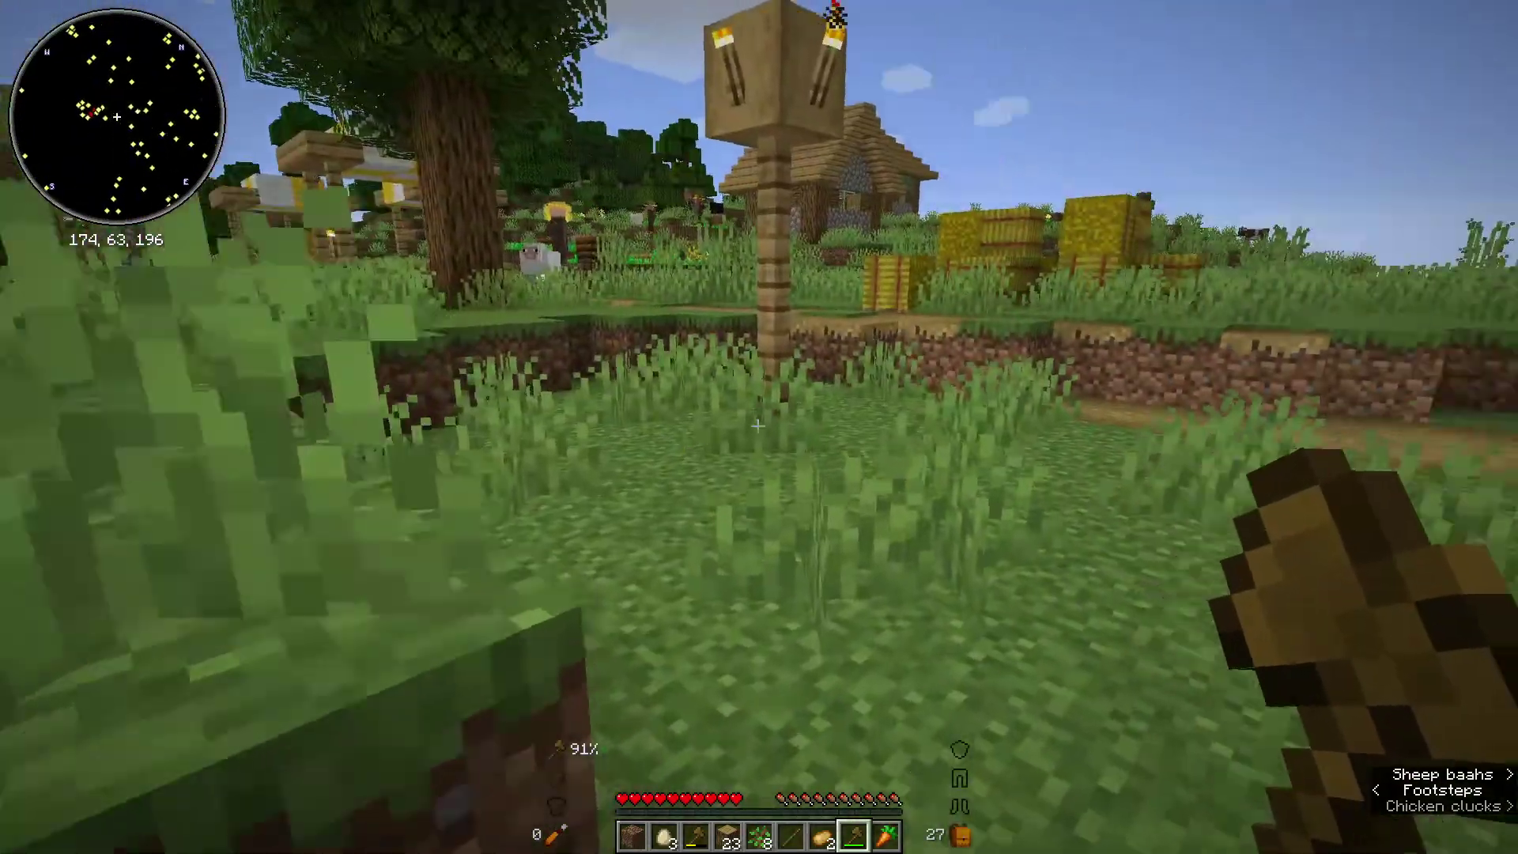
key("w")
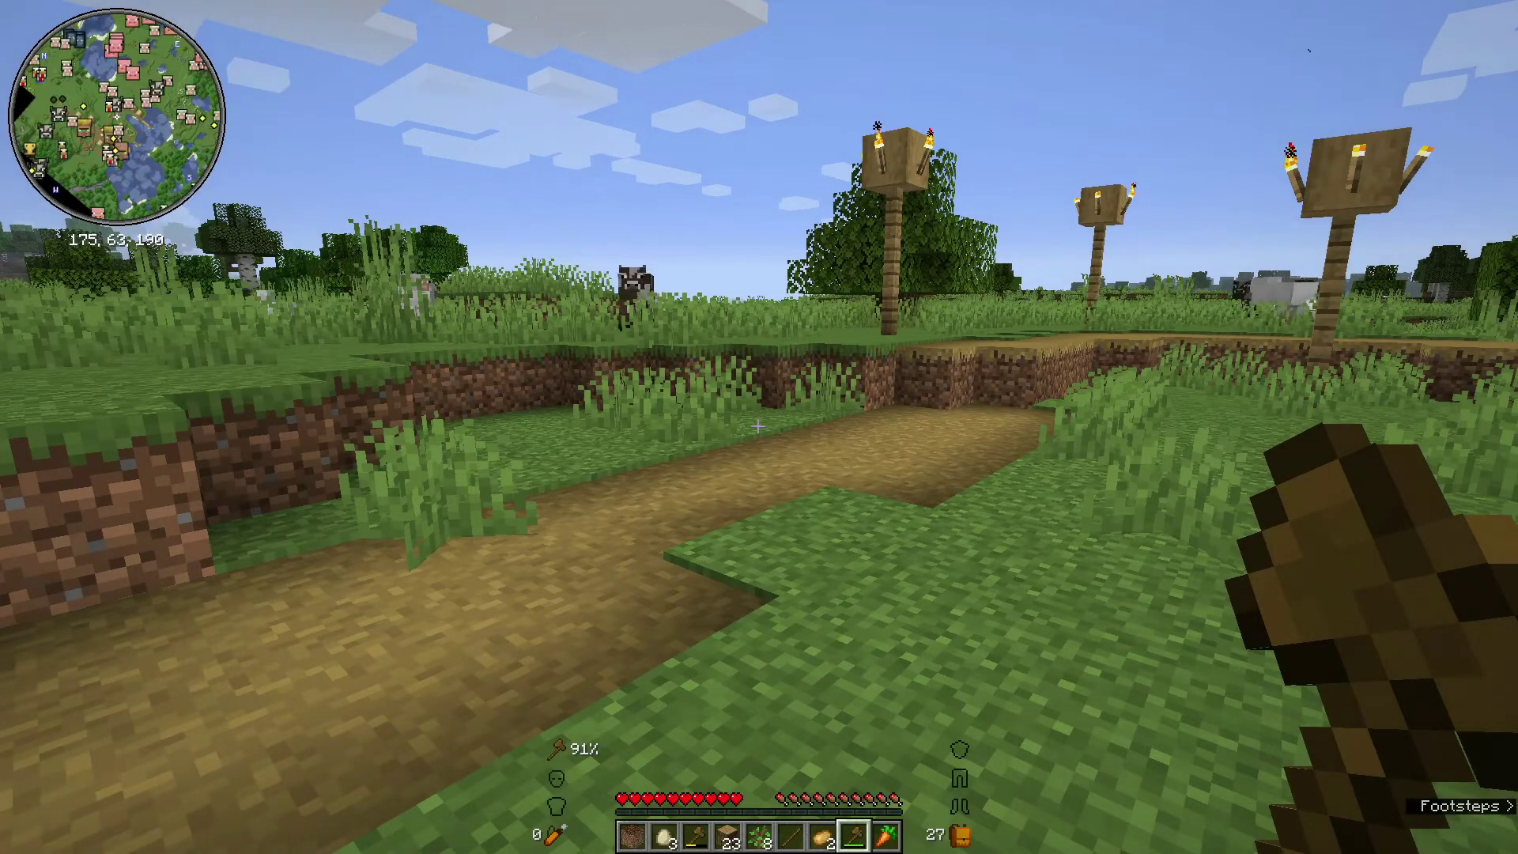
key("z")
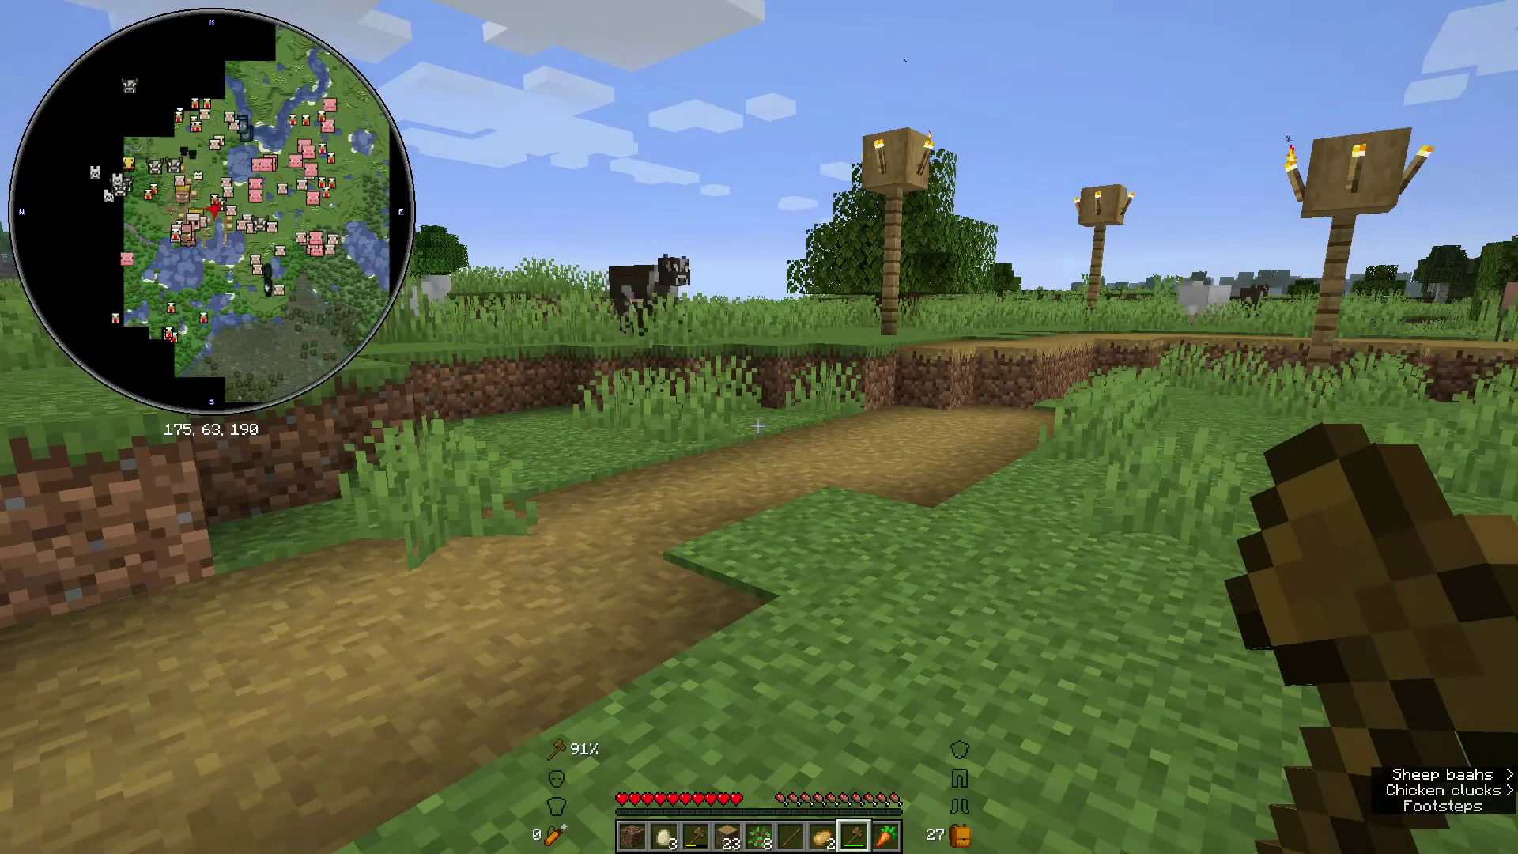
key("z")
key("w")
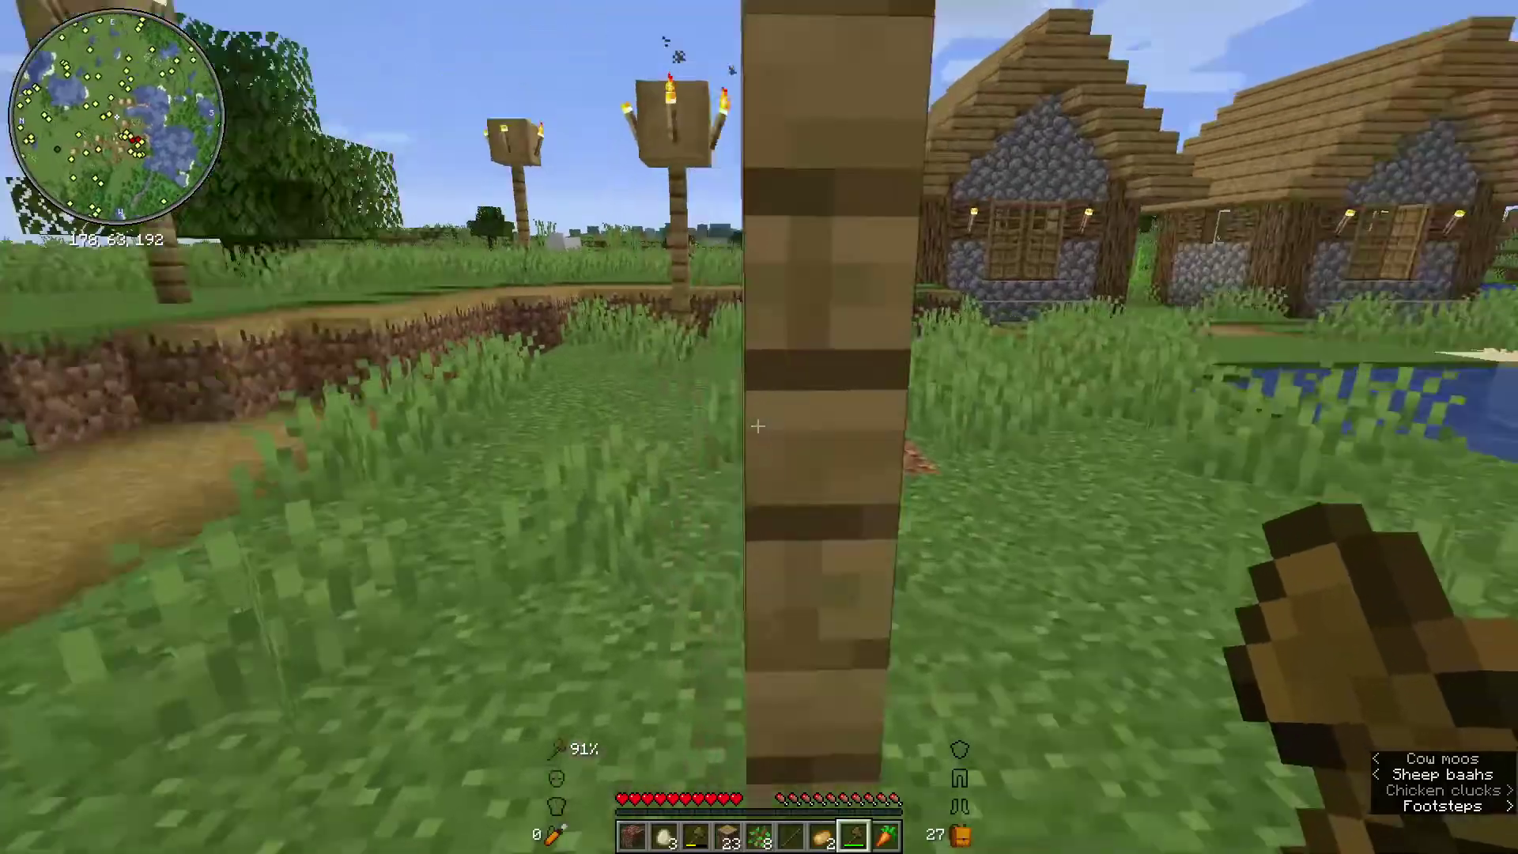
key("w")
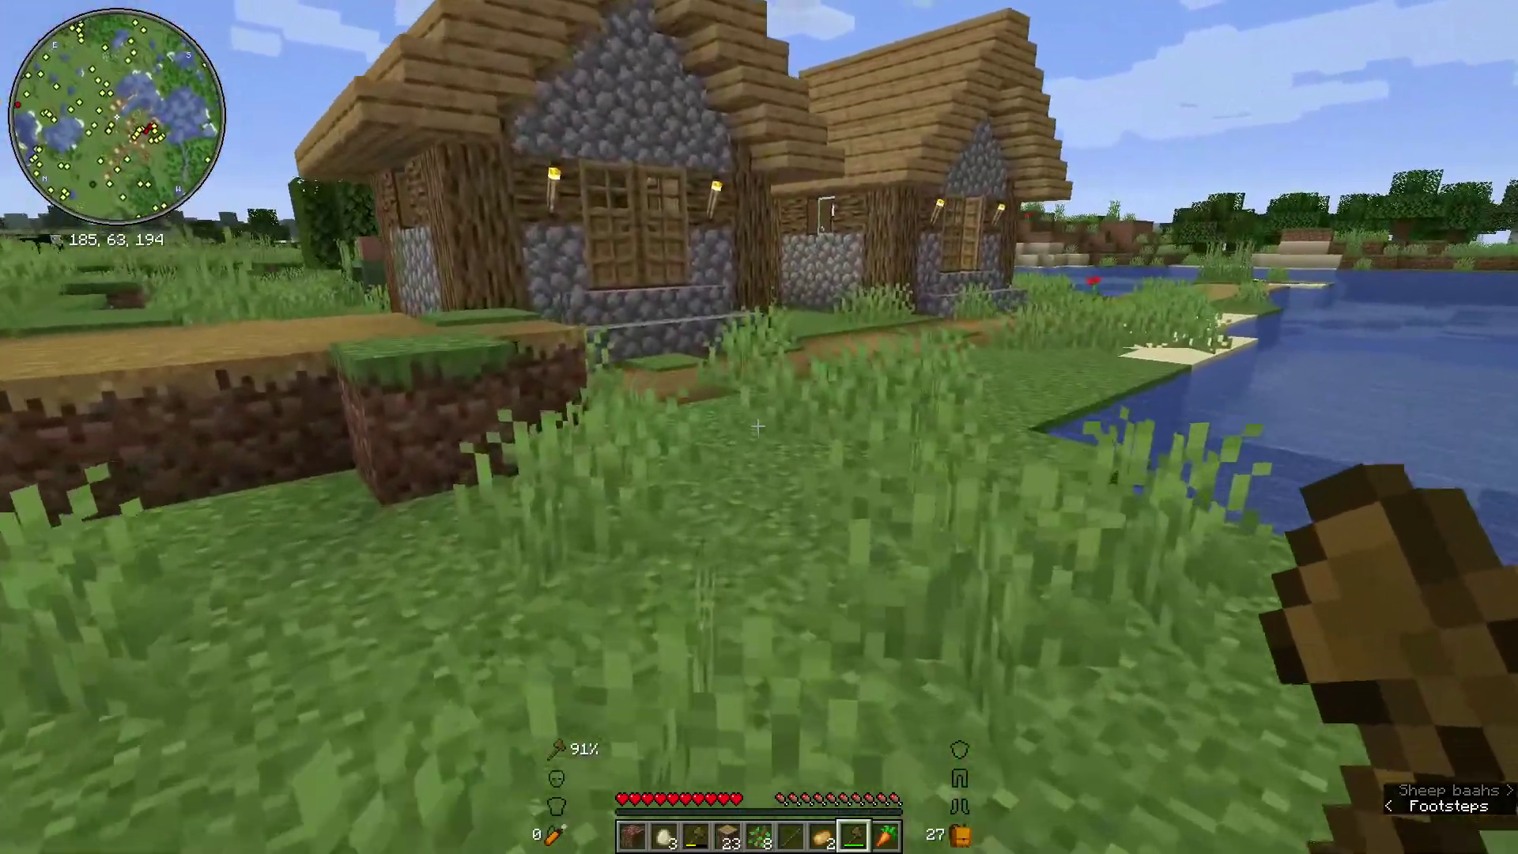
Set the minimap shape to Square in the Minimap Settings and return to the game.
key("y")
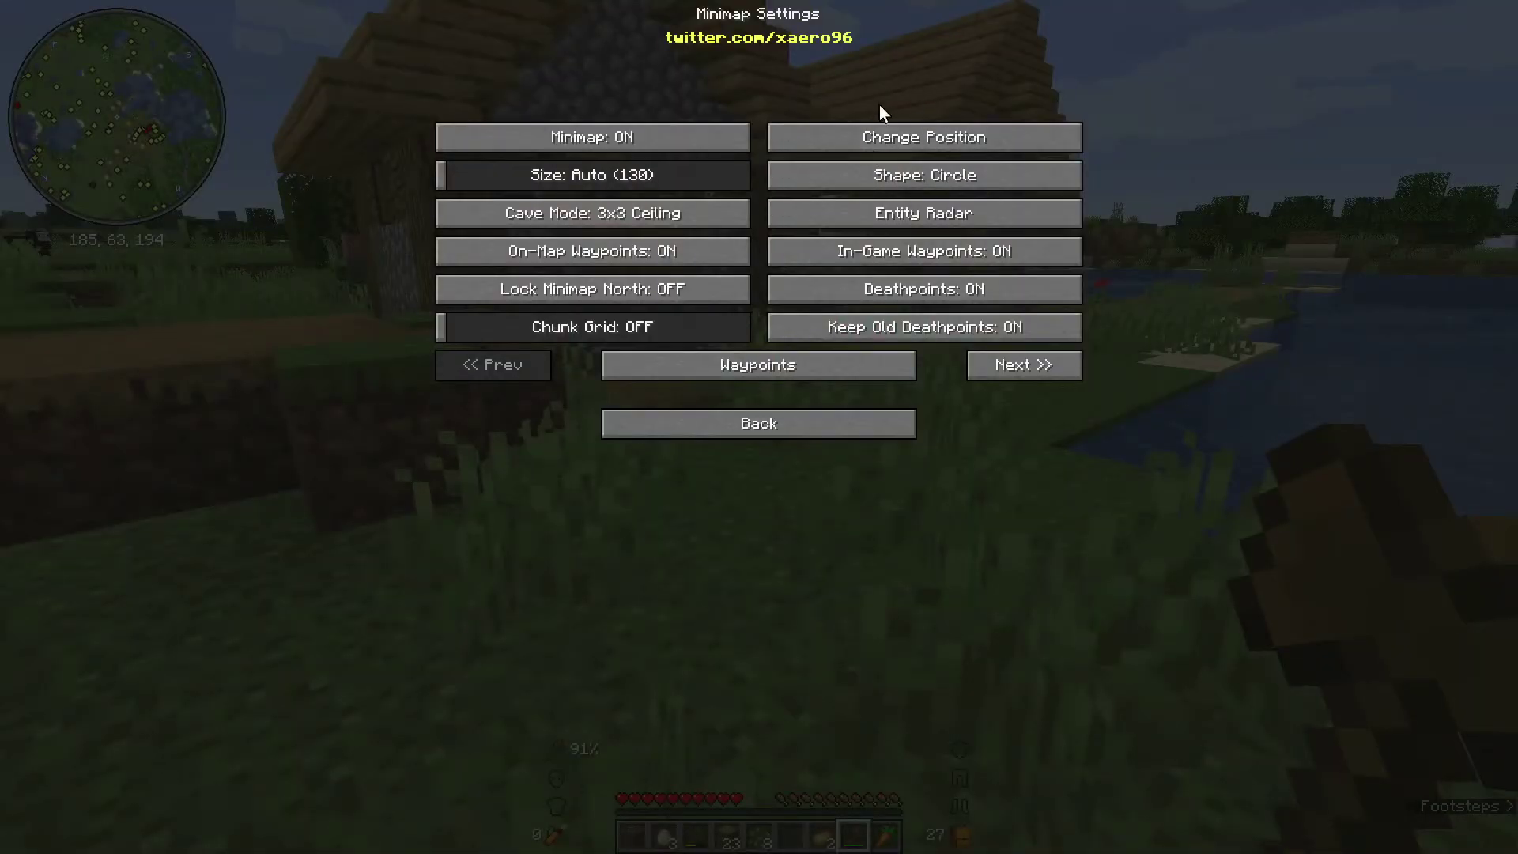
left_click(883, 178)
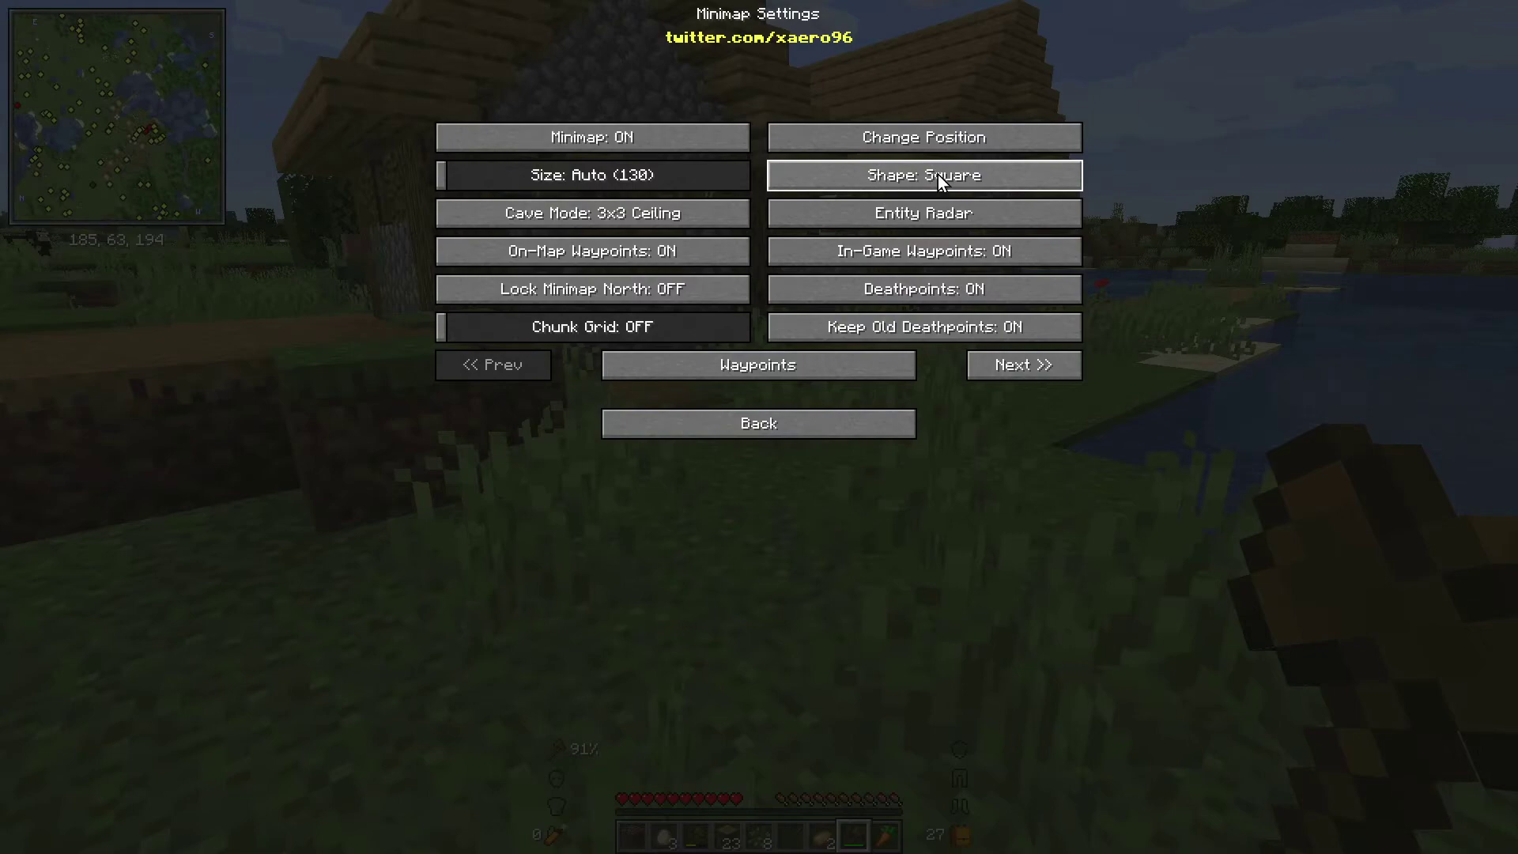
key("Escape")
View the square minimap enlarged and at normal size while walking past the village houses and crop fields towards the lake.
key("w")
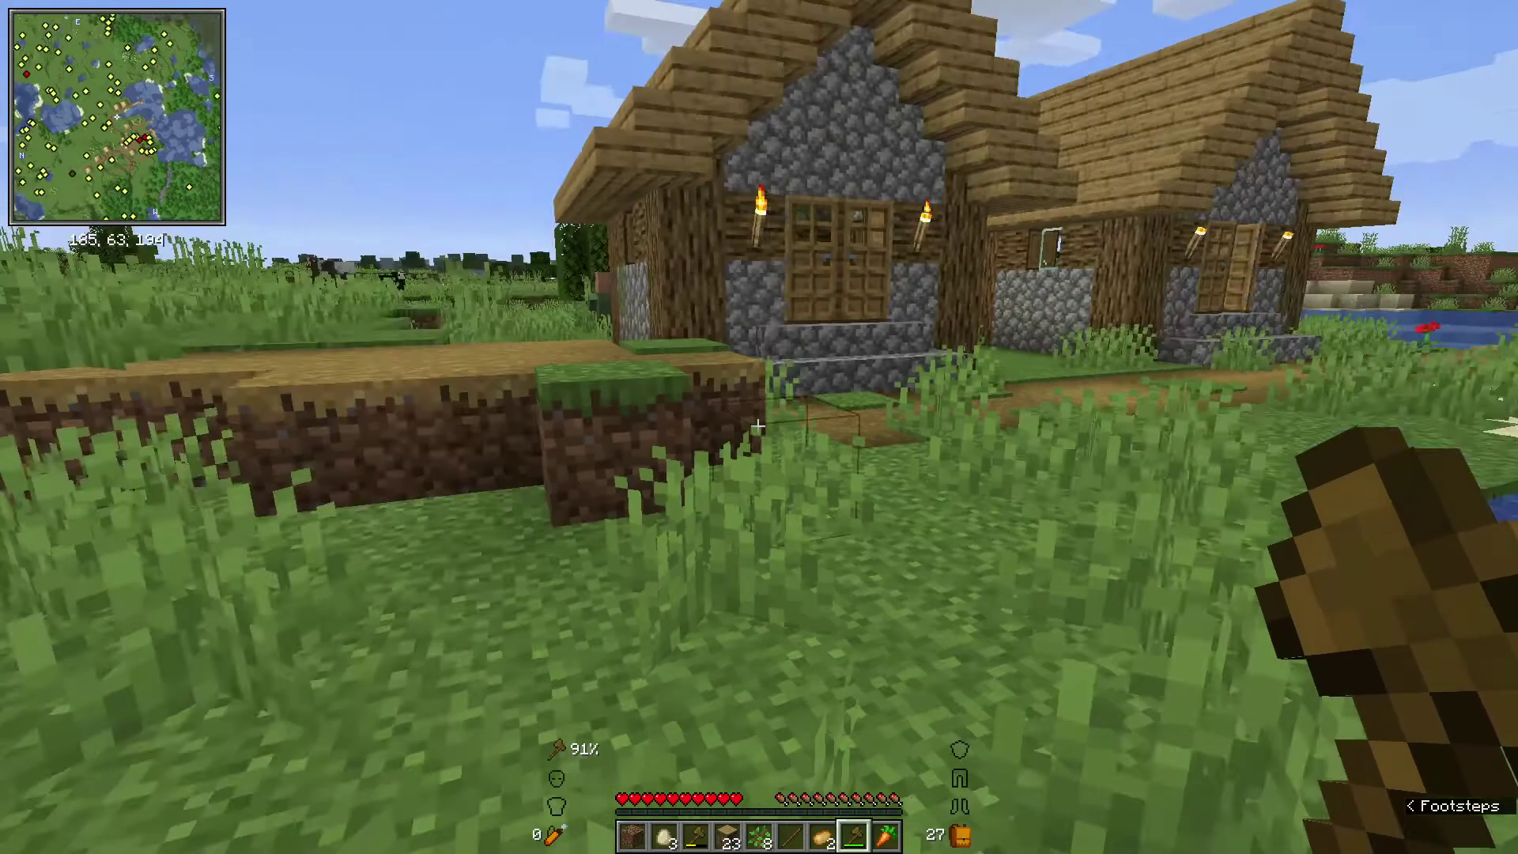
key("backslash")
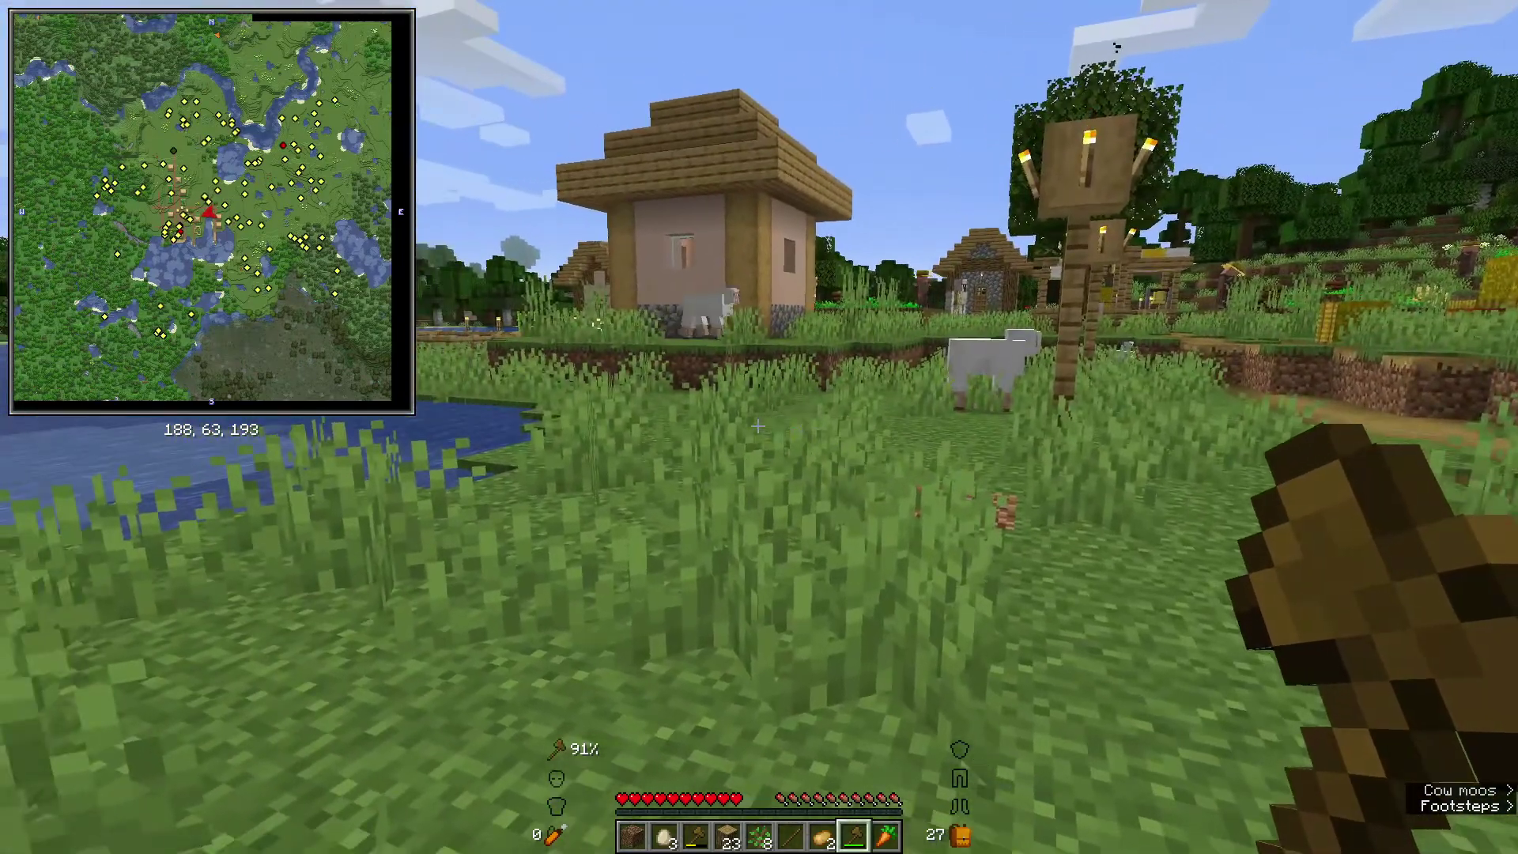
key("w")
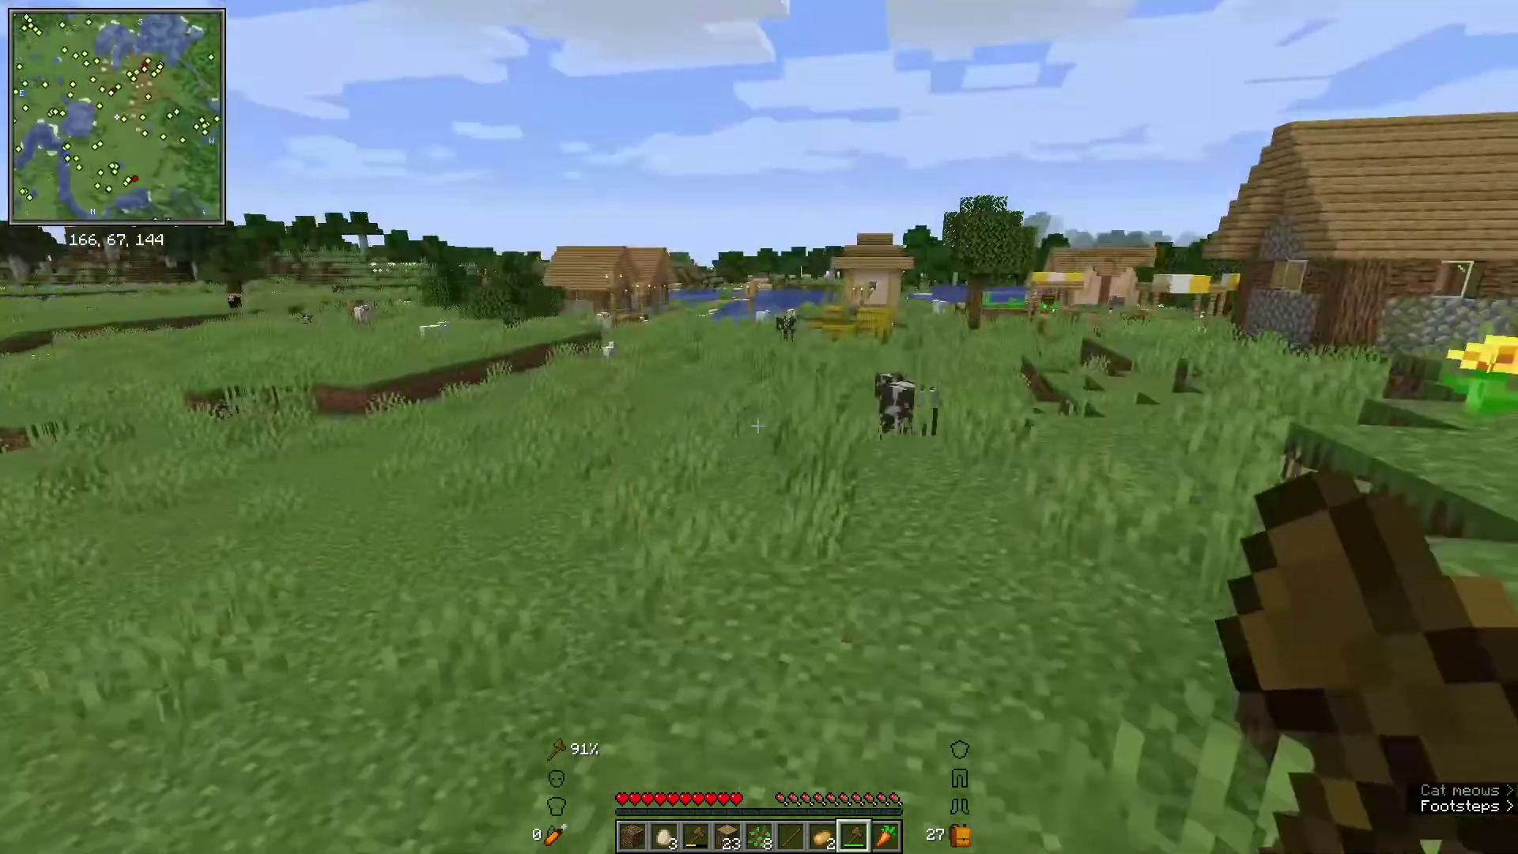
key("w")
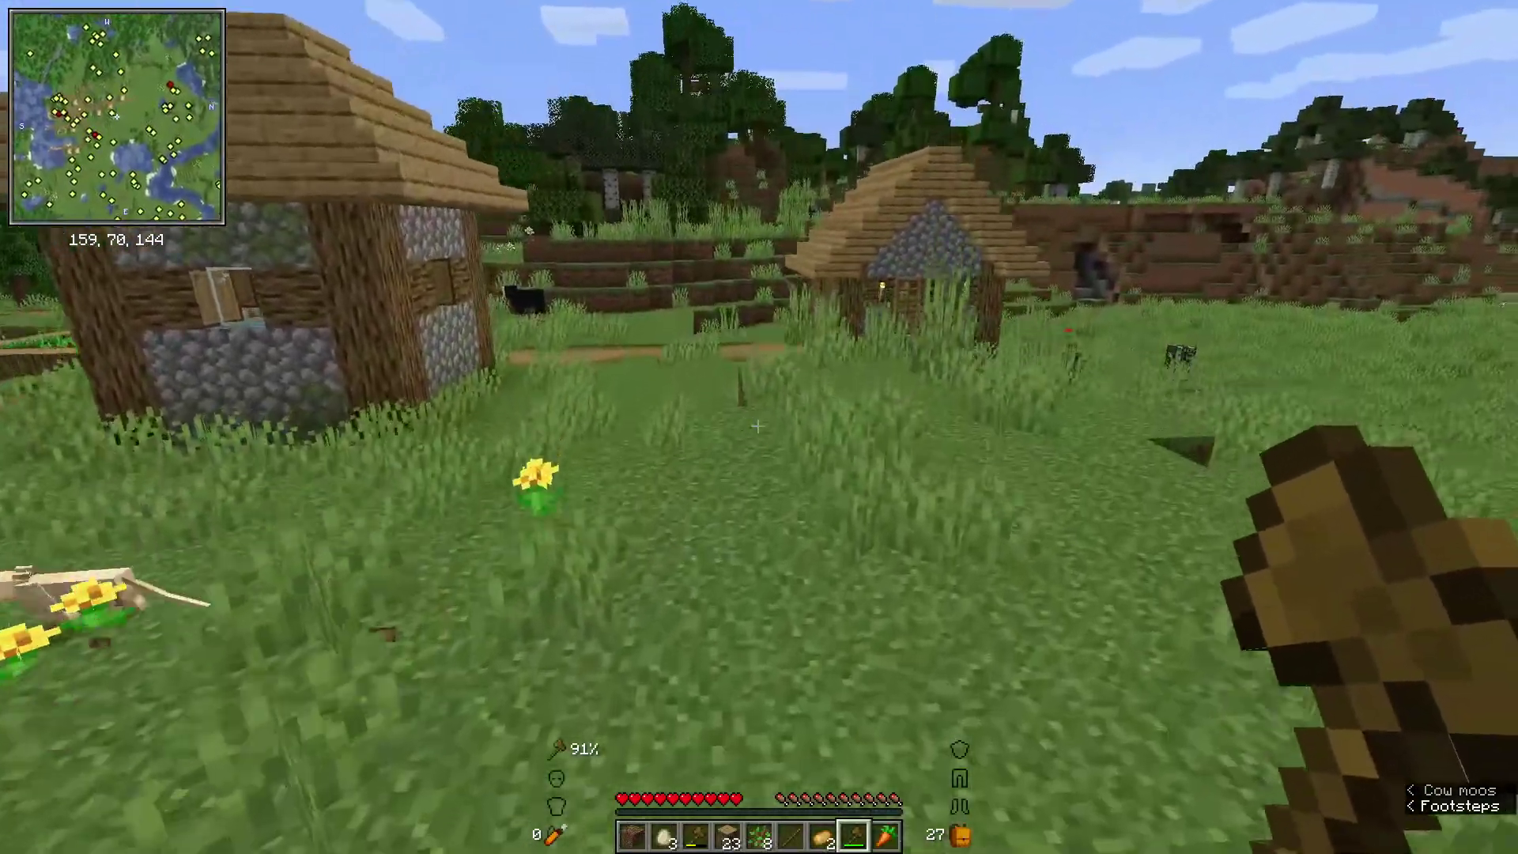
key("w")
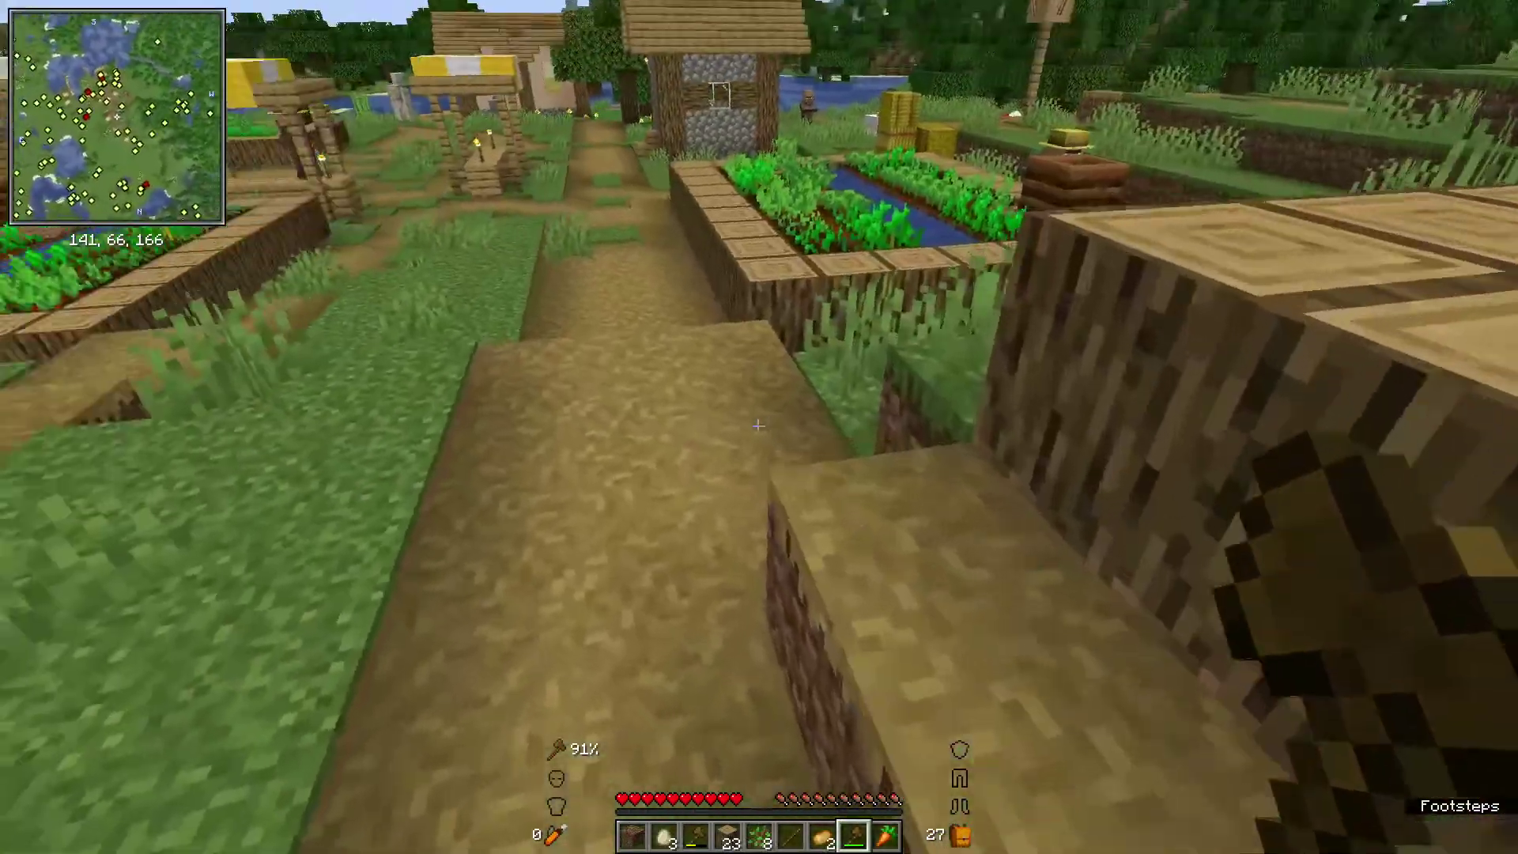
key("w")
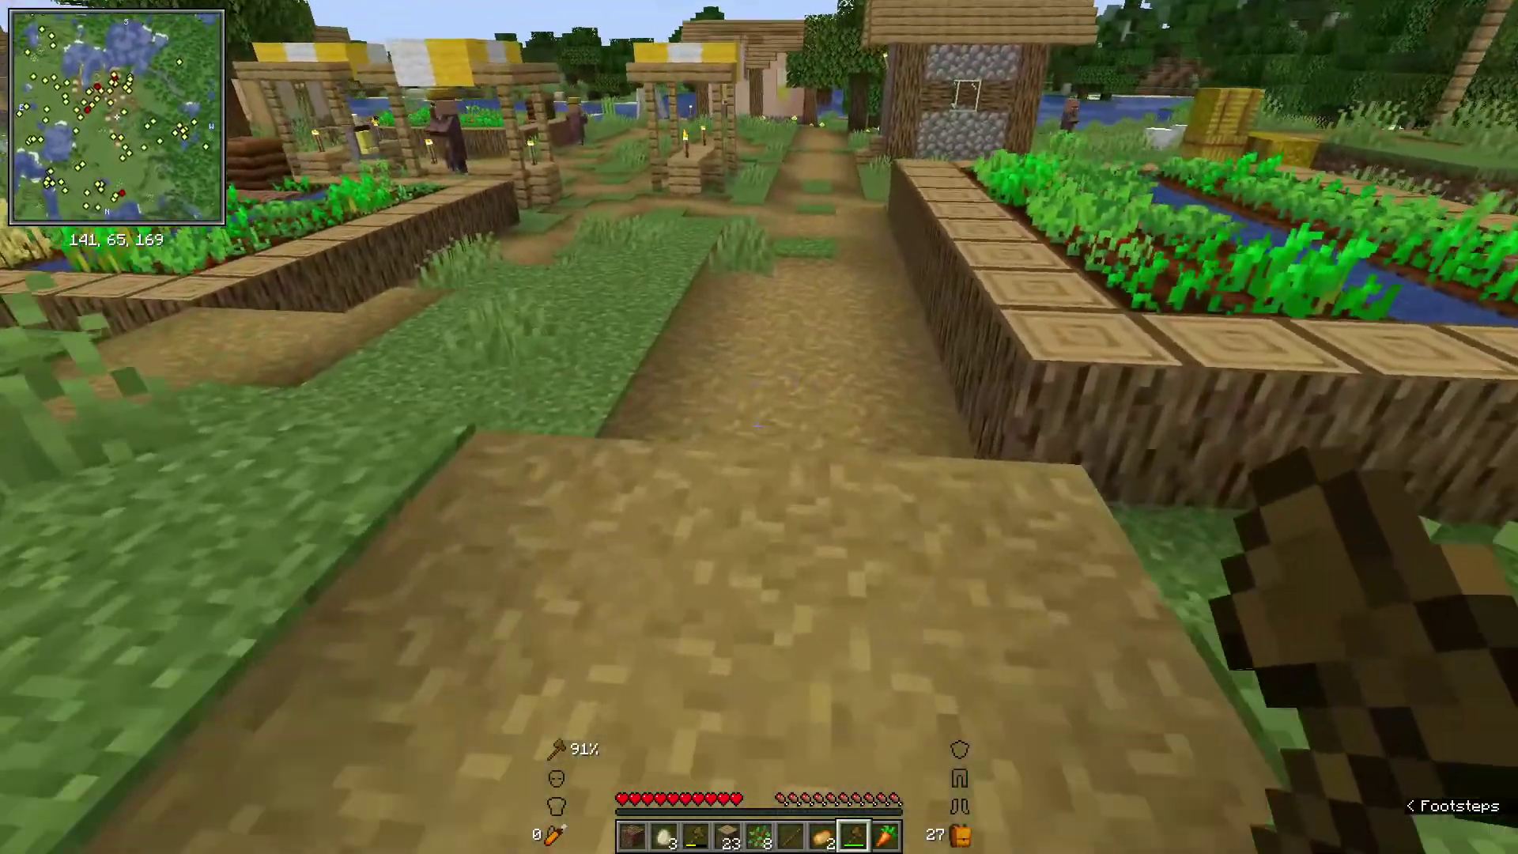
key("w")
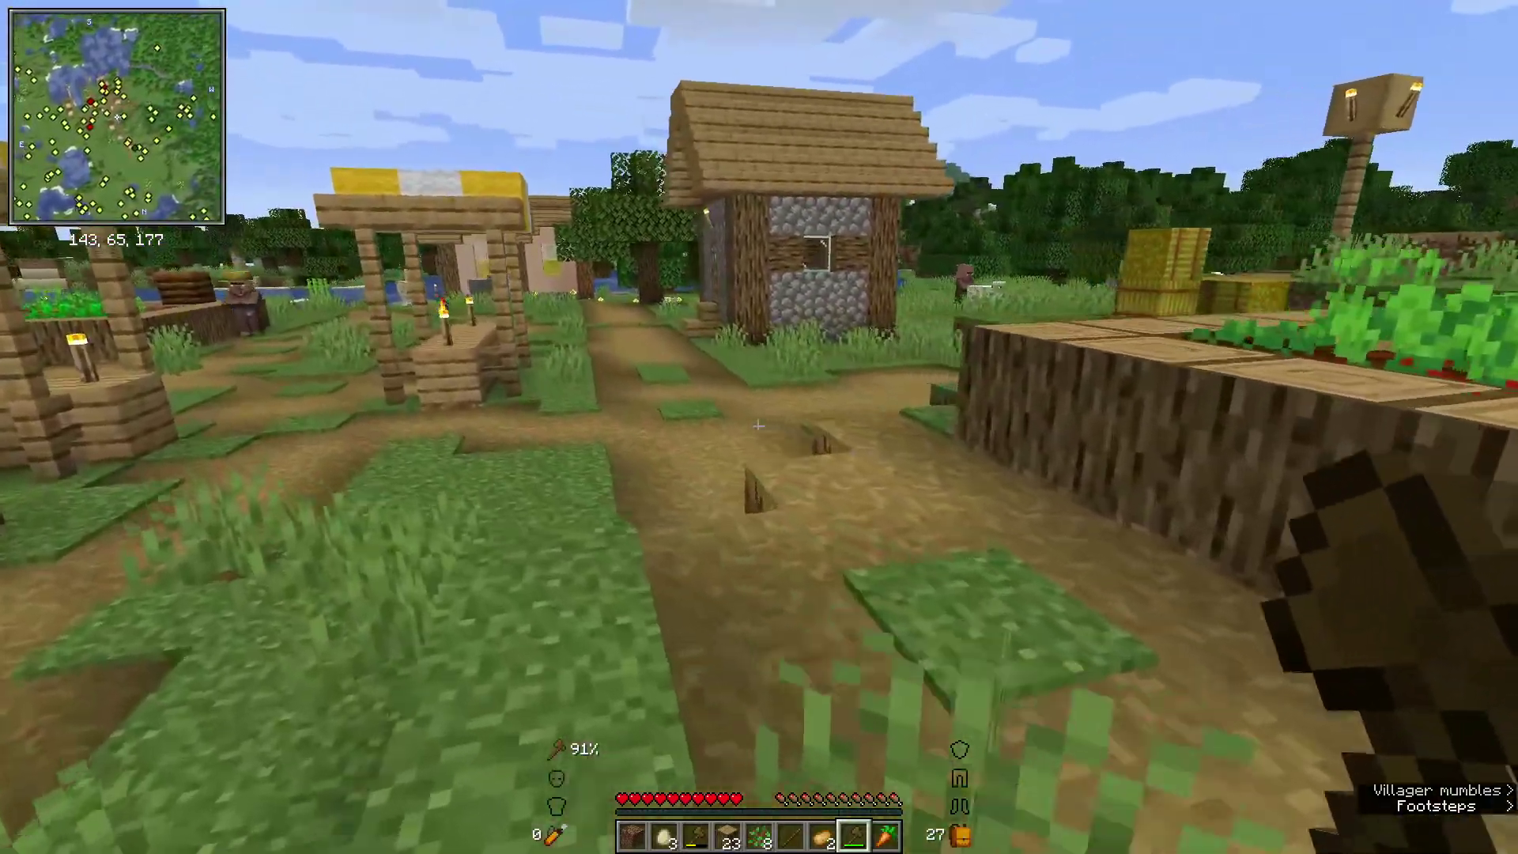
key("w")
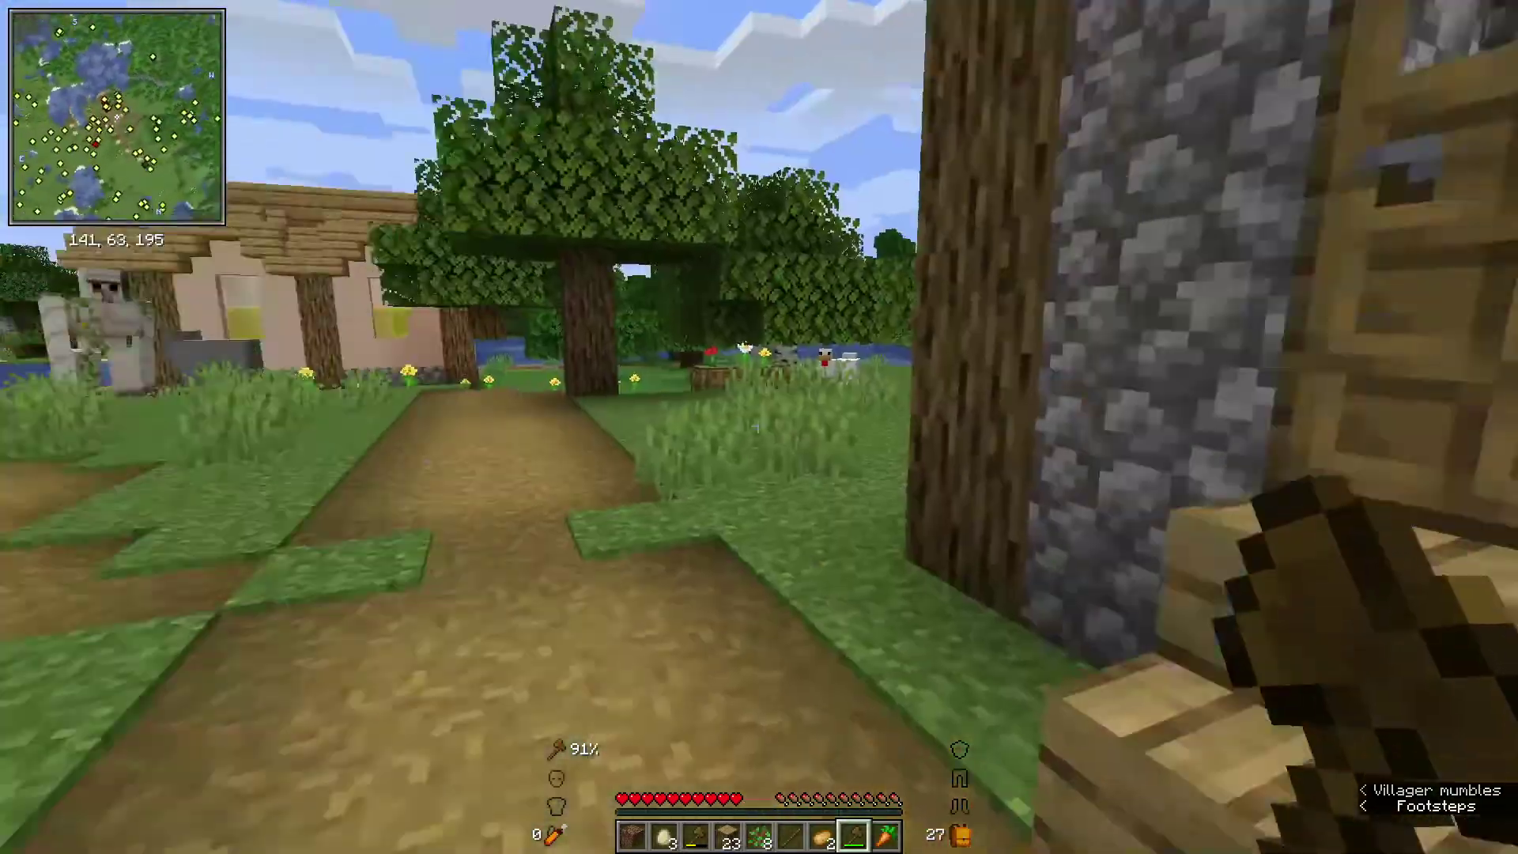
key("w")
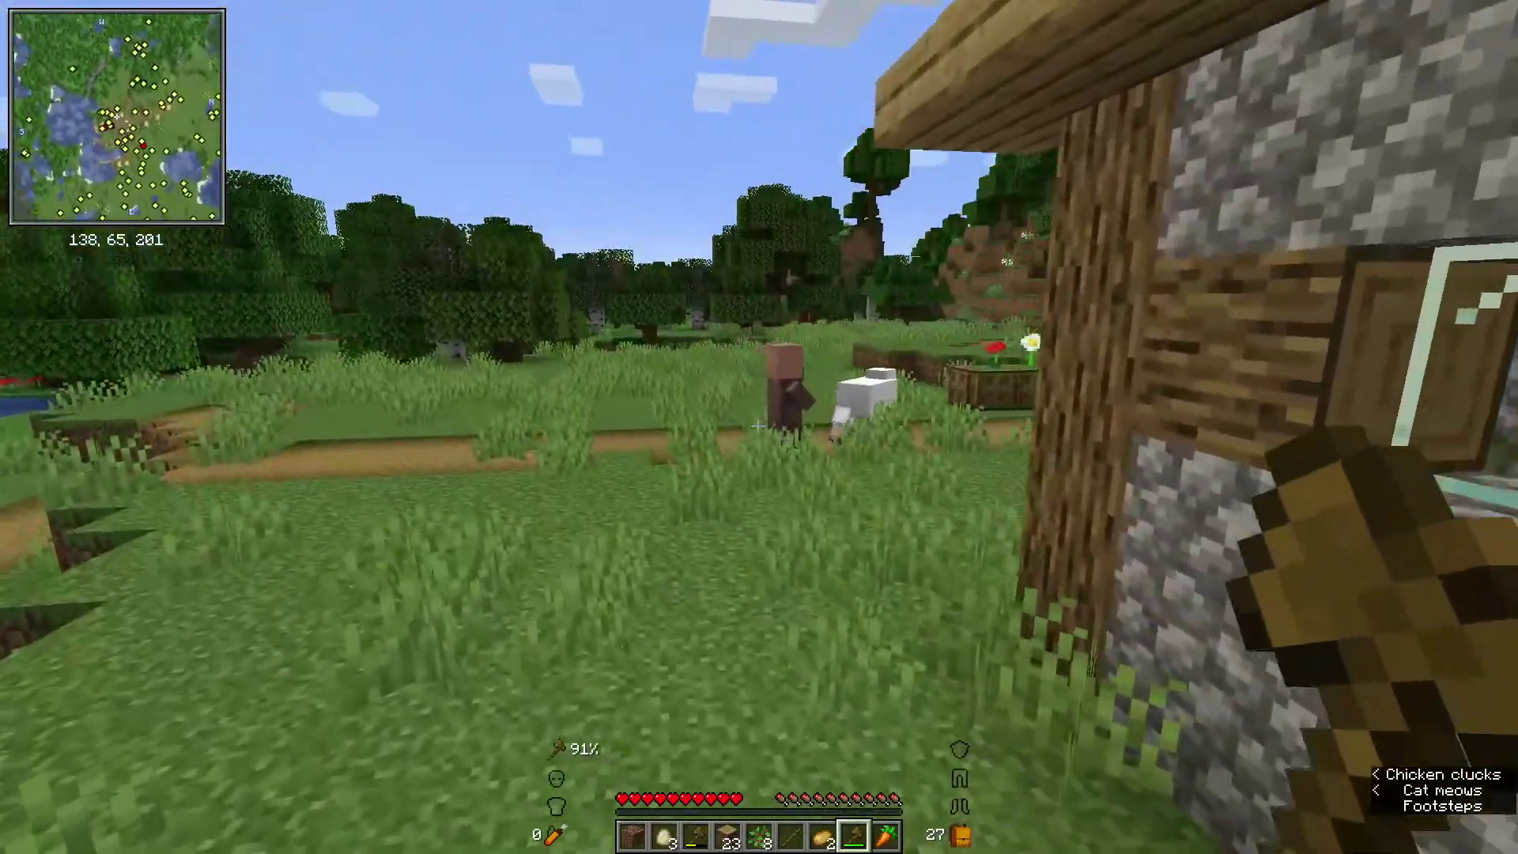
key("w")
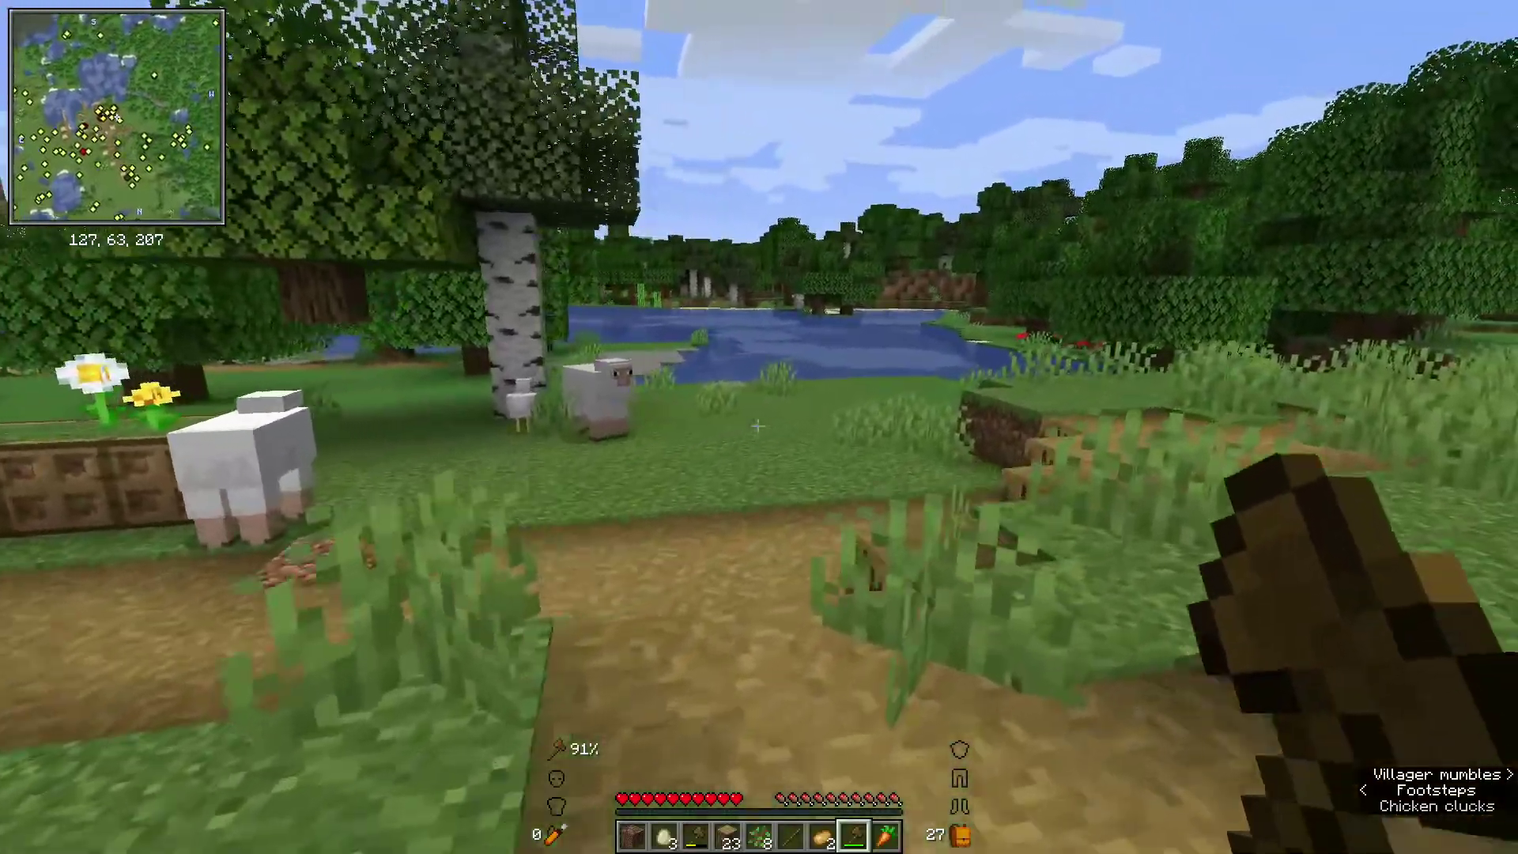
key("w")
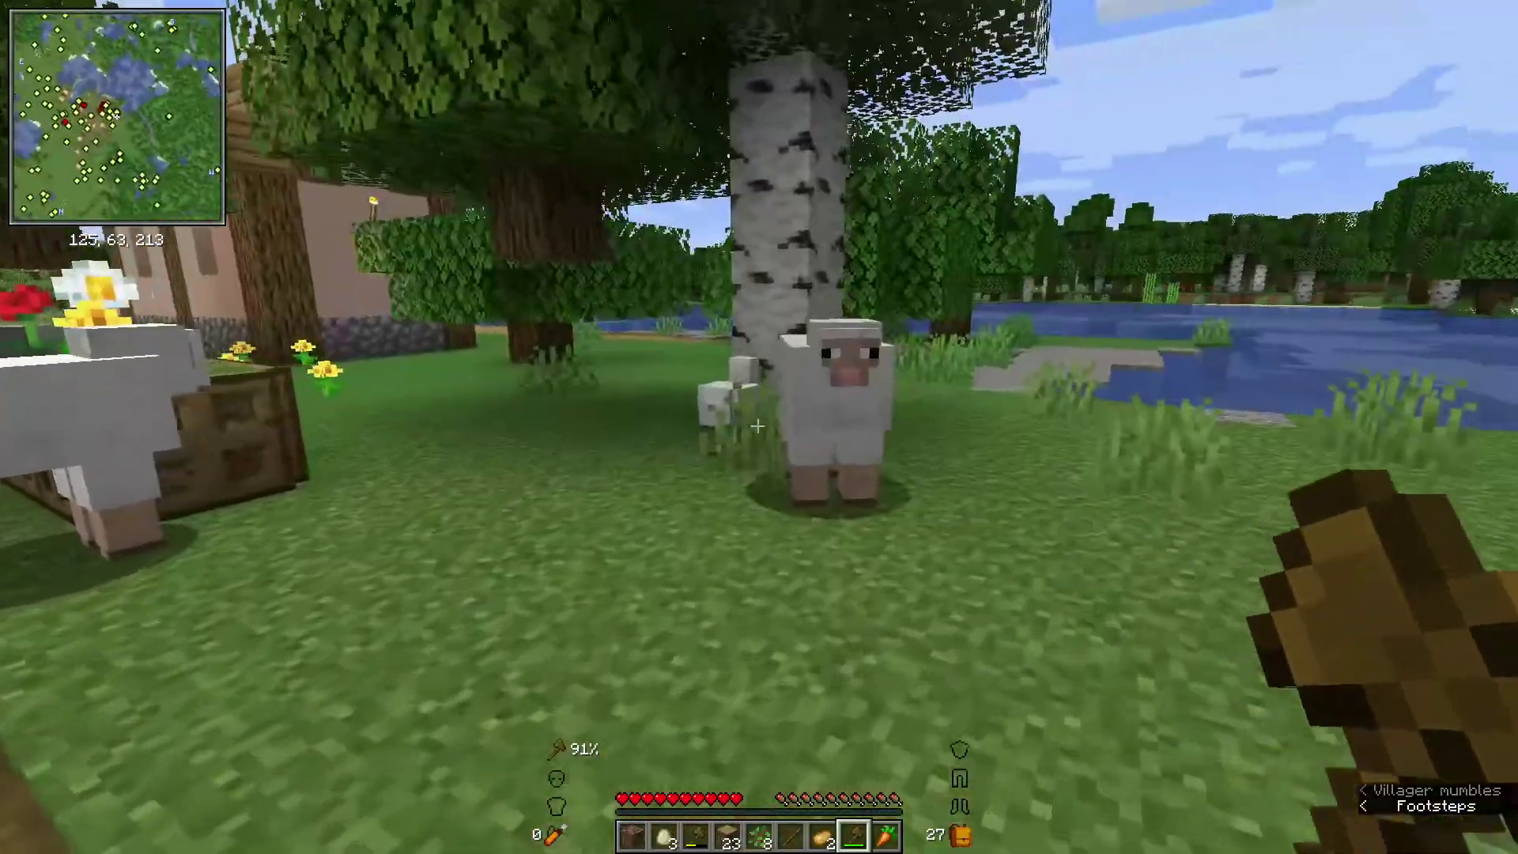